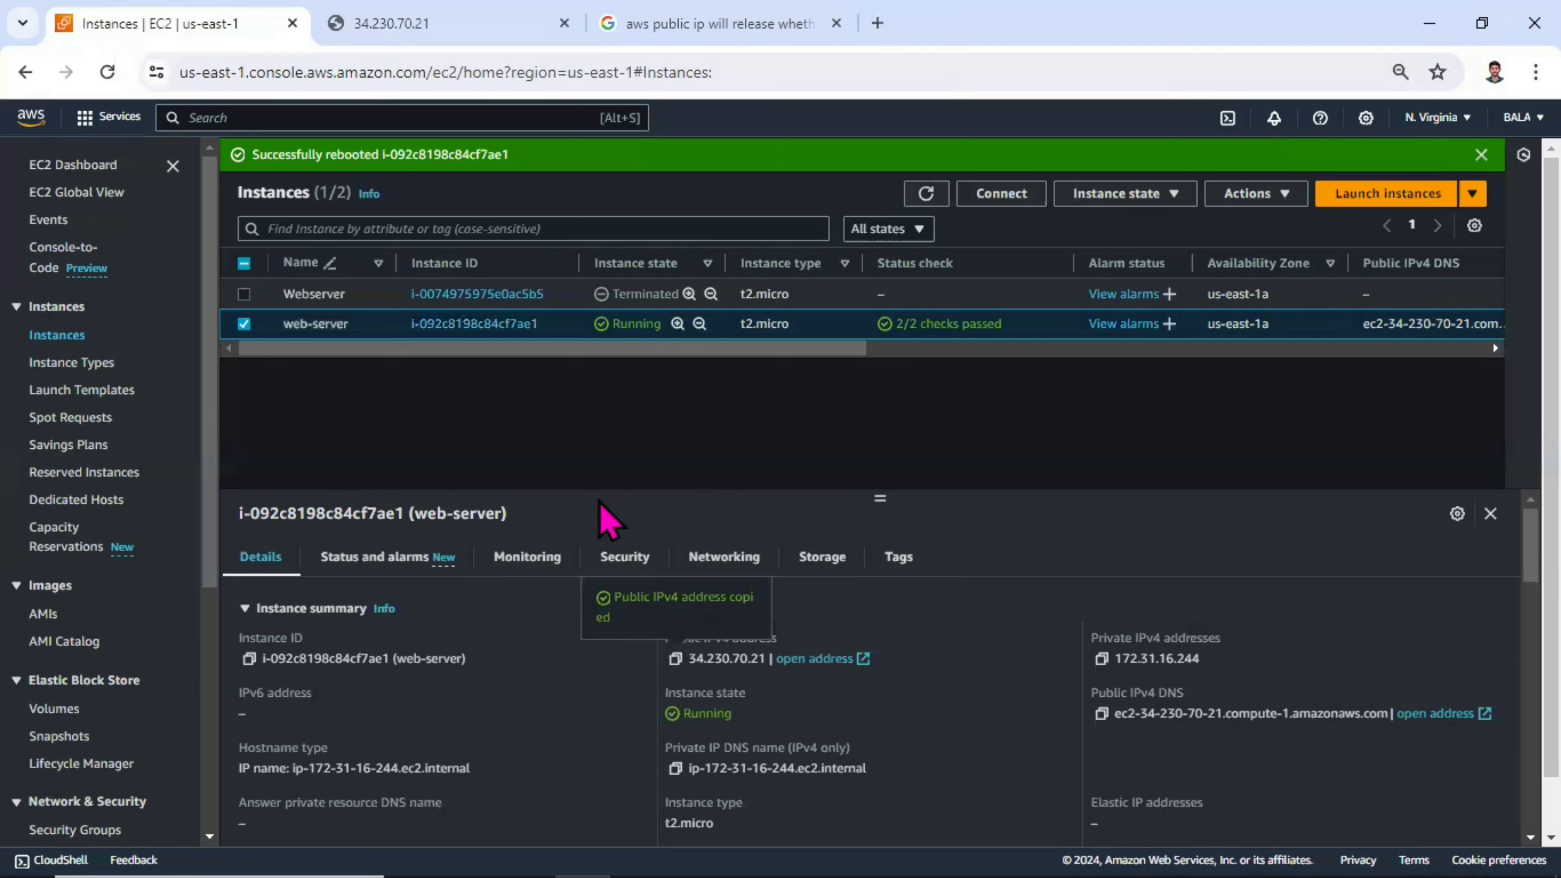
Examine the web-server instance's summary and networking details, including its public and private IPv4 addresses and subnet.
{"action": "left_click", "coordinate": [310, 608]}
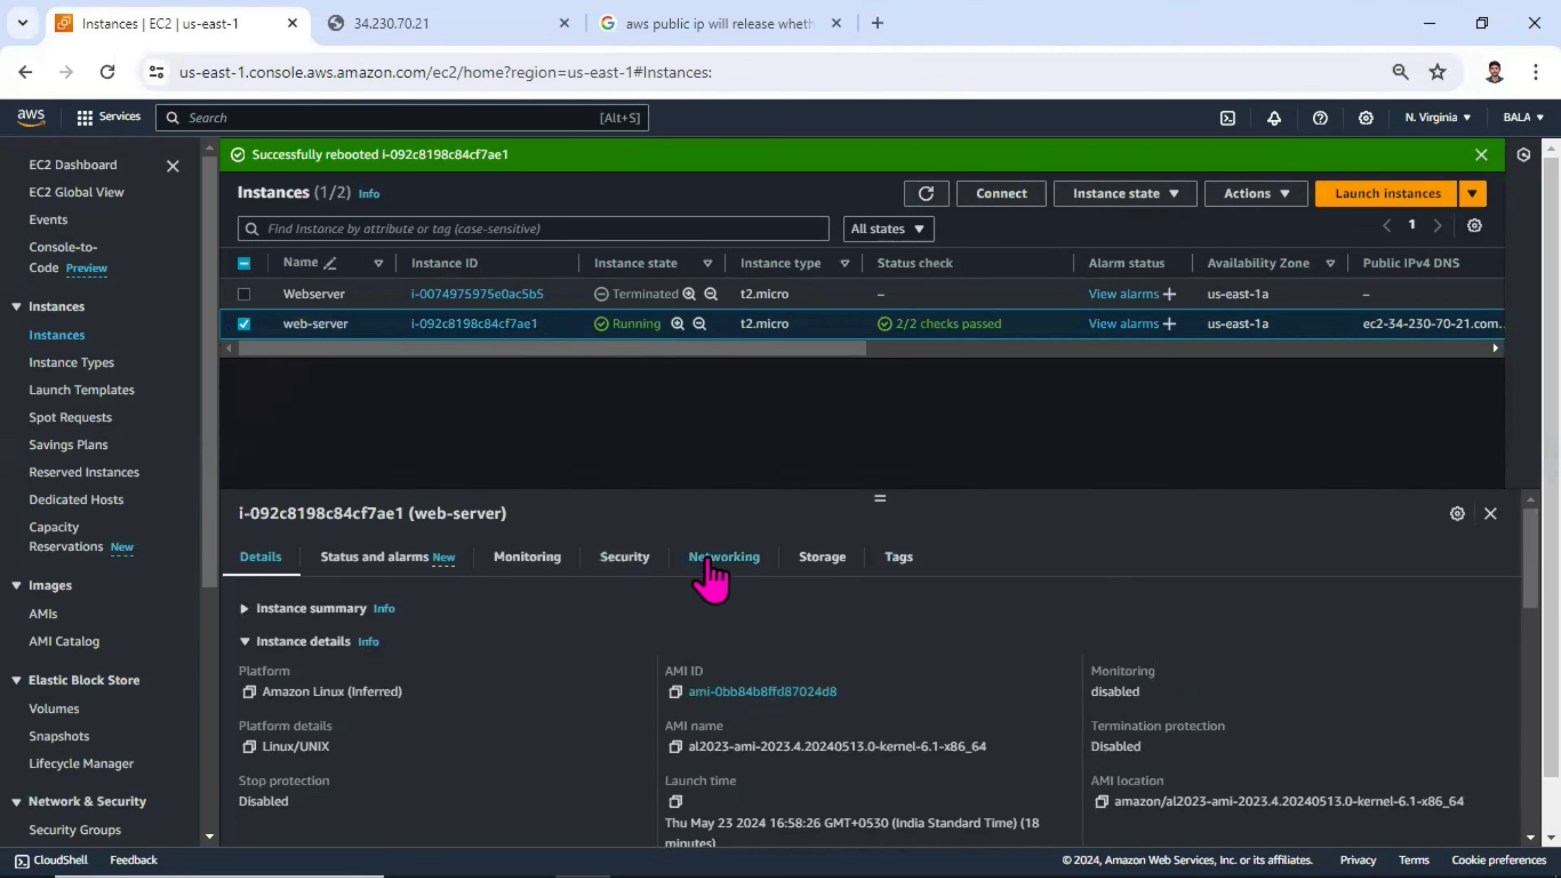
{"action": "left_click", "coordinate": [714, 558]}
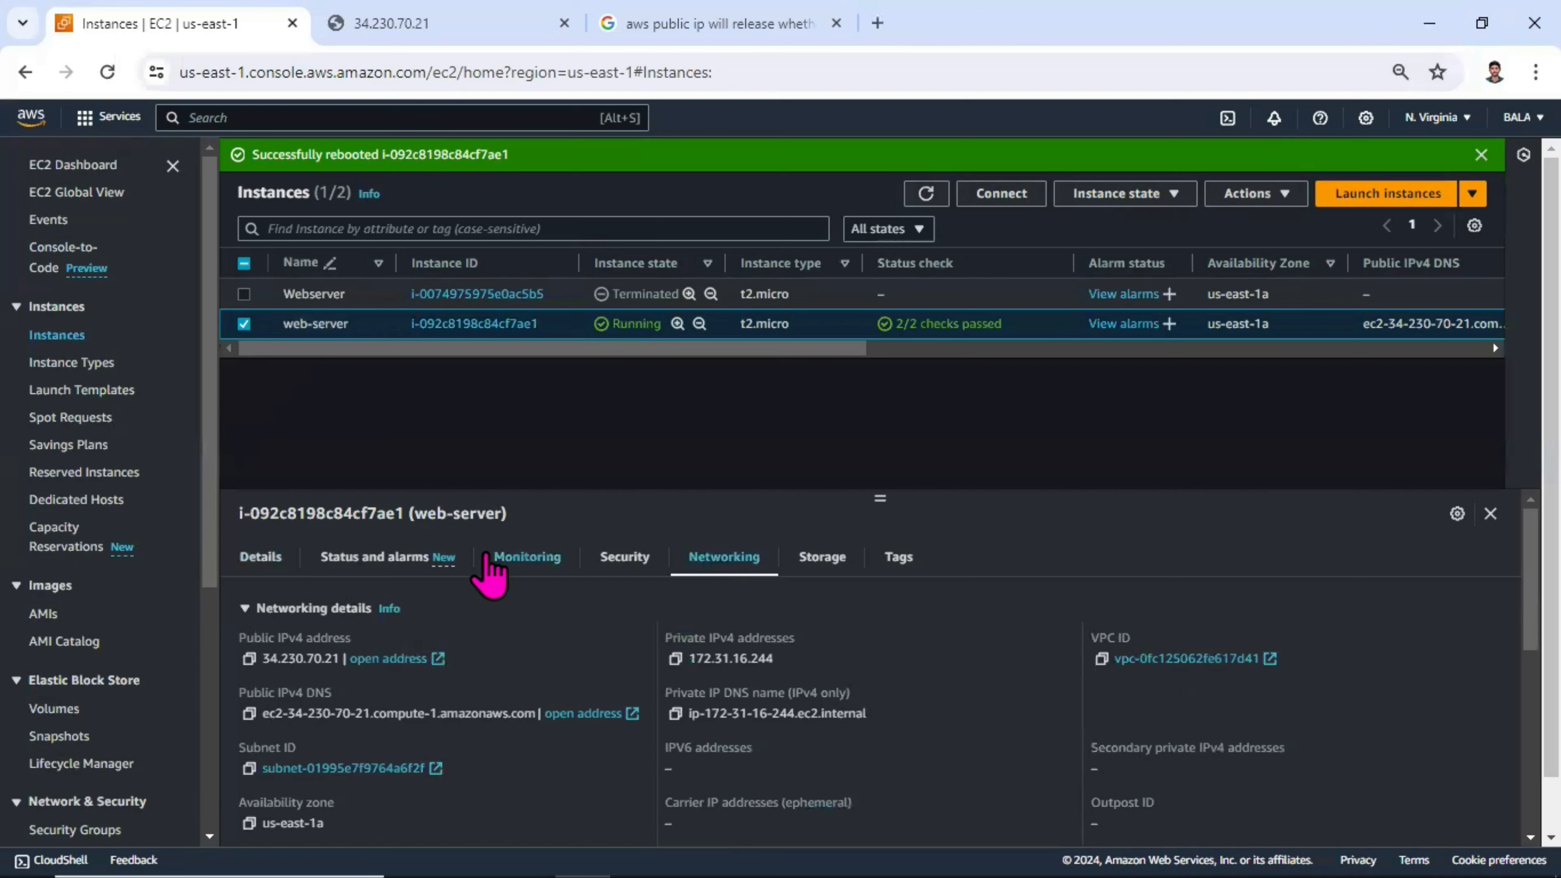
{"action": "left_click", "coordinate": [275, 556]}
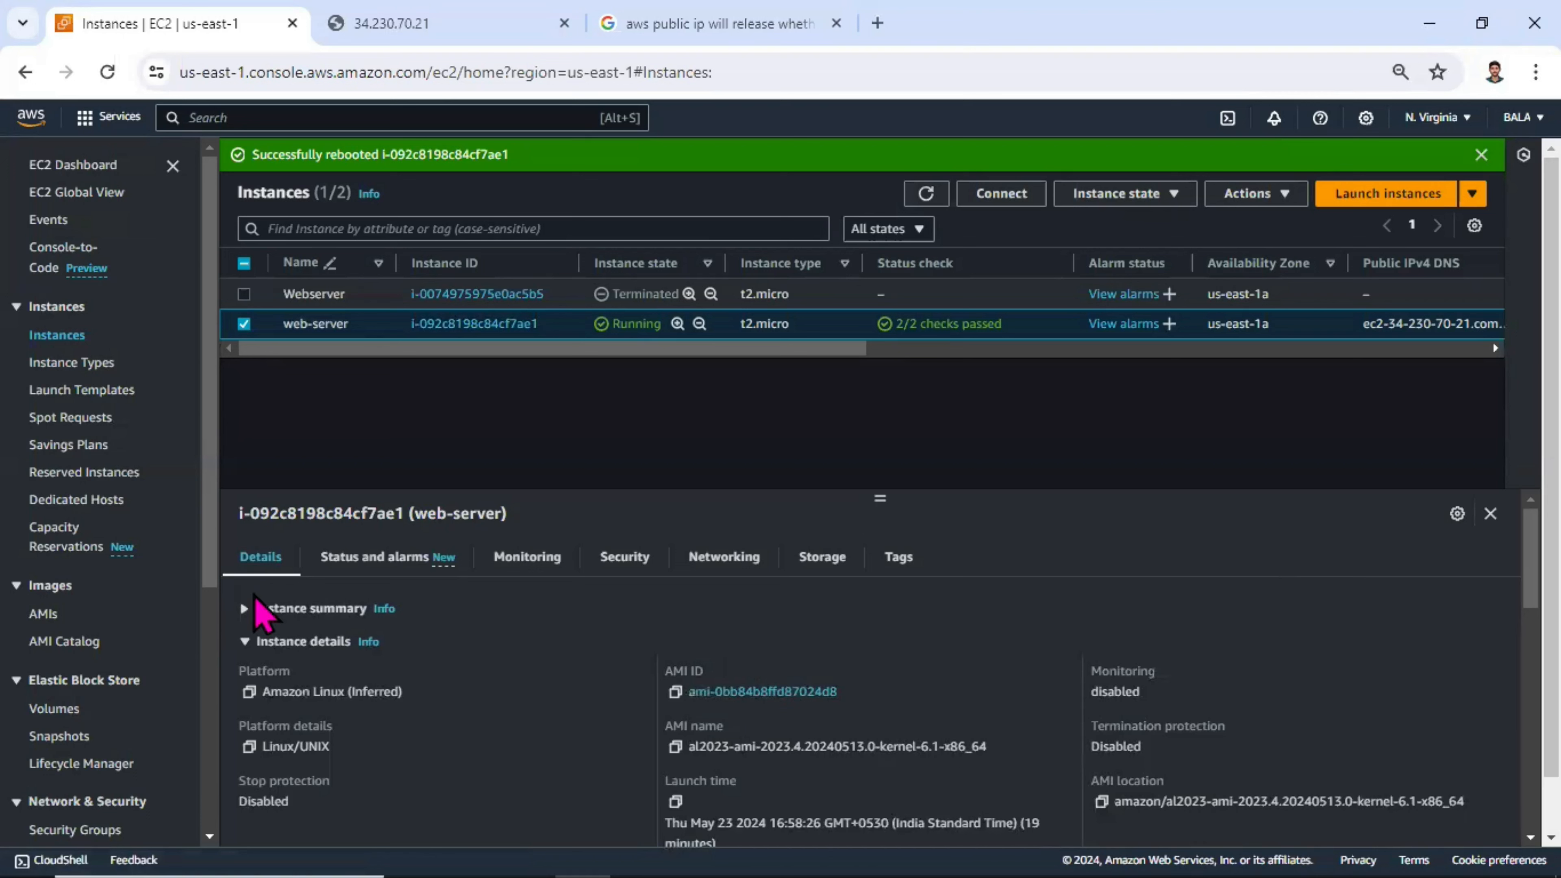
{"action": "left_click", "coordinate": [262, 608]}
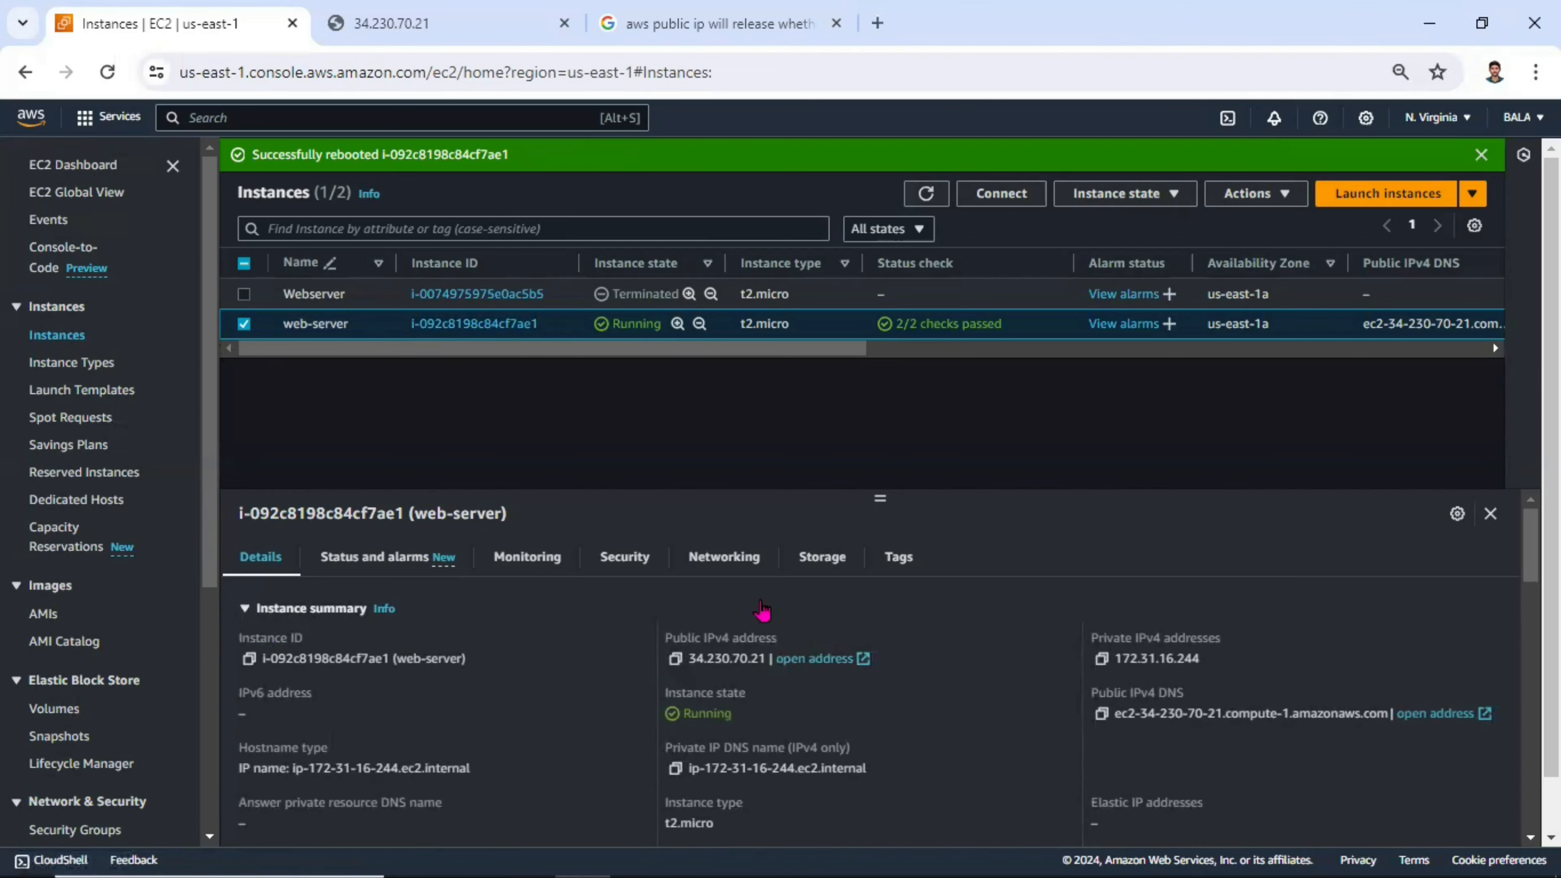
{"action": "left_click", "coordinate": [719, 559]}
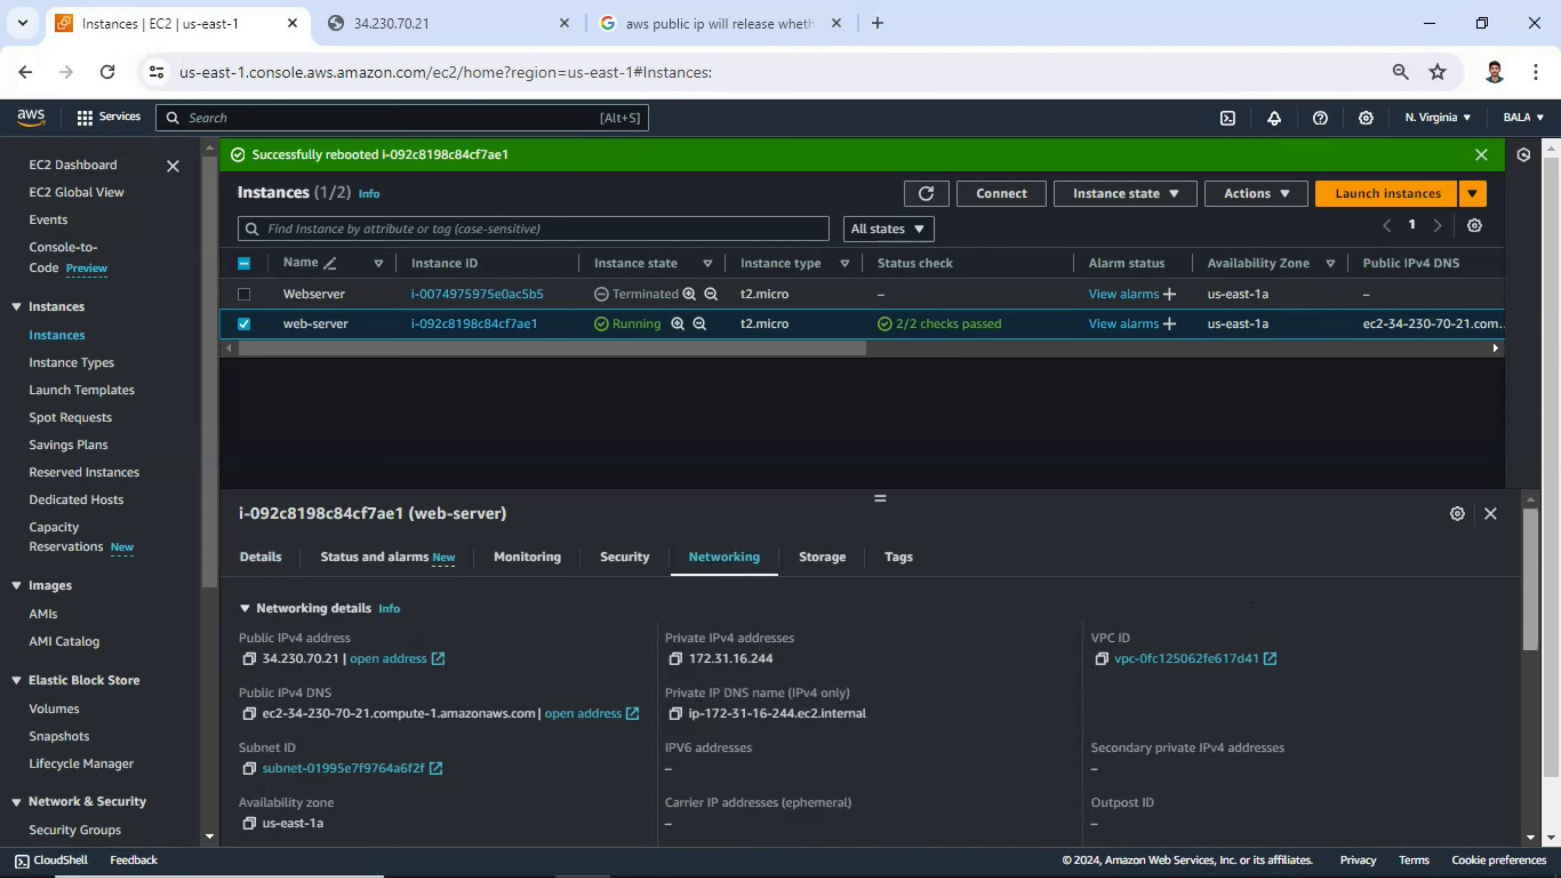
{"action": "scroll", "coordinate": [879, 671], "scroll_direction": "down", "scroll_amount": 3}
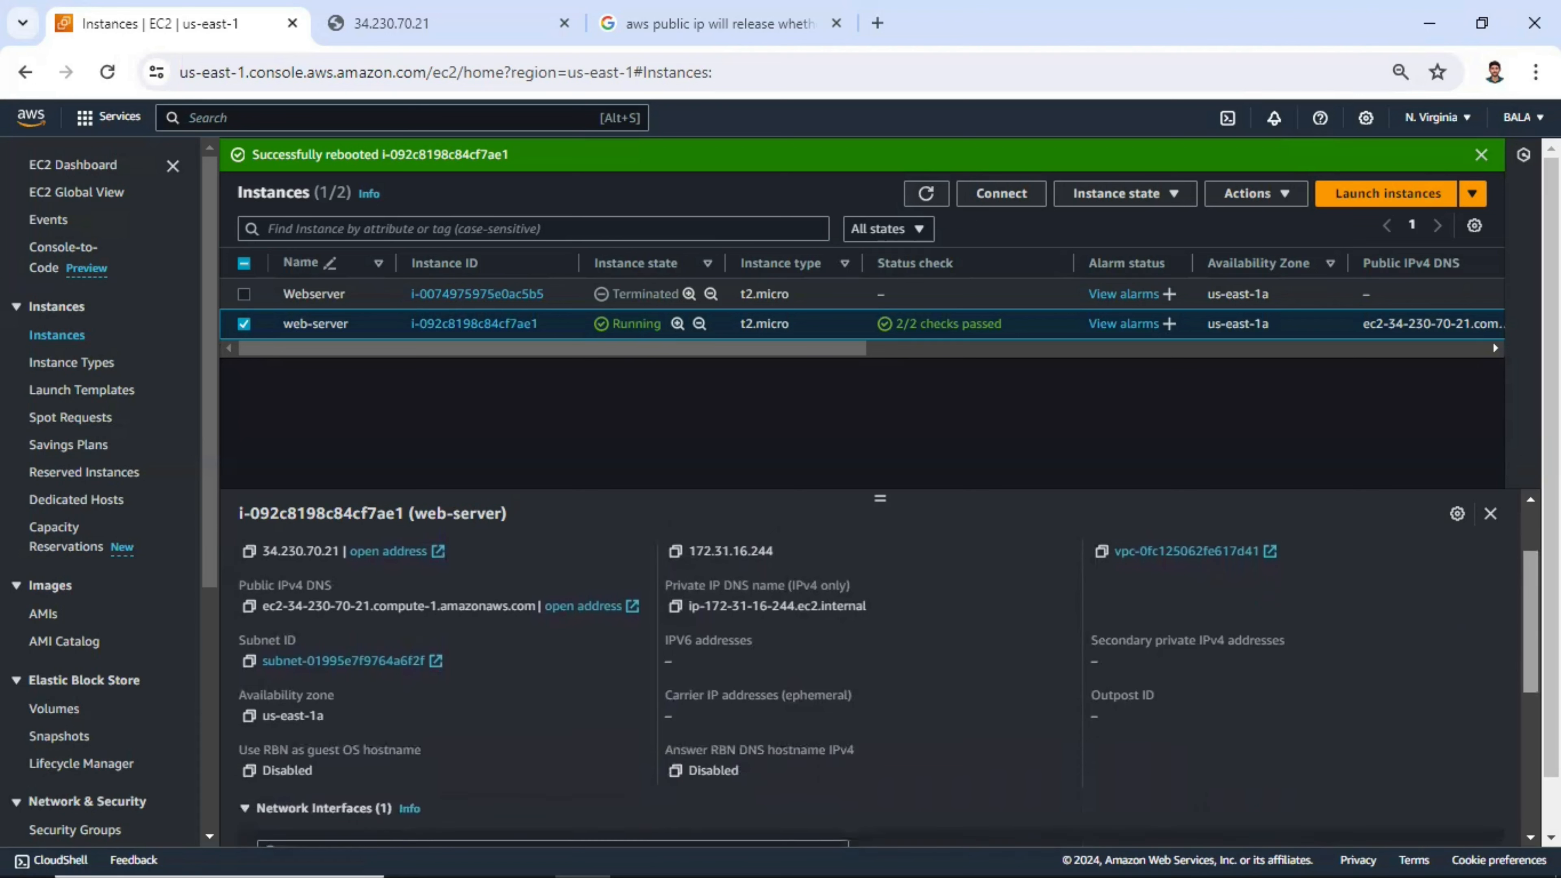
{"action": "scroll", "coordinate": [879, 671], "scroll_direction": "down", "scroll_amount": 2}
{"action": "scroll", "coordinate": [879, 671], "scroll_direction": "up", "scroll_amount": 3}
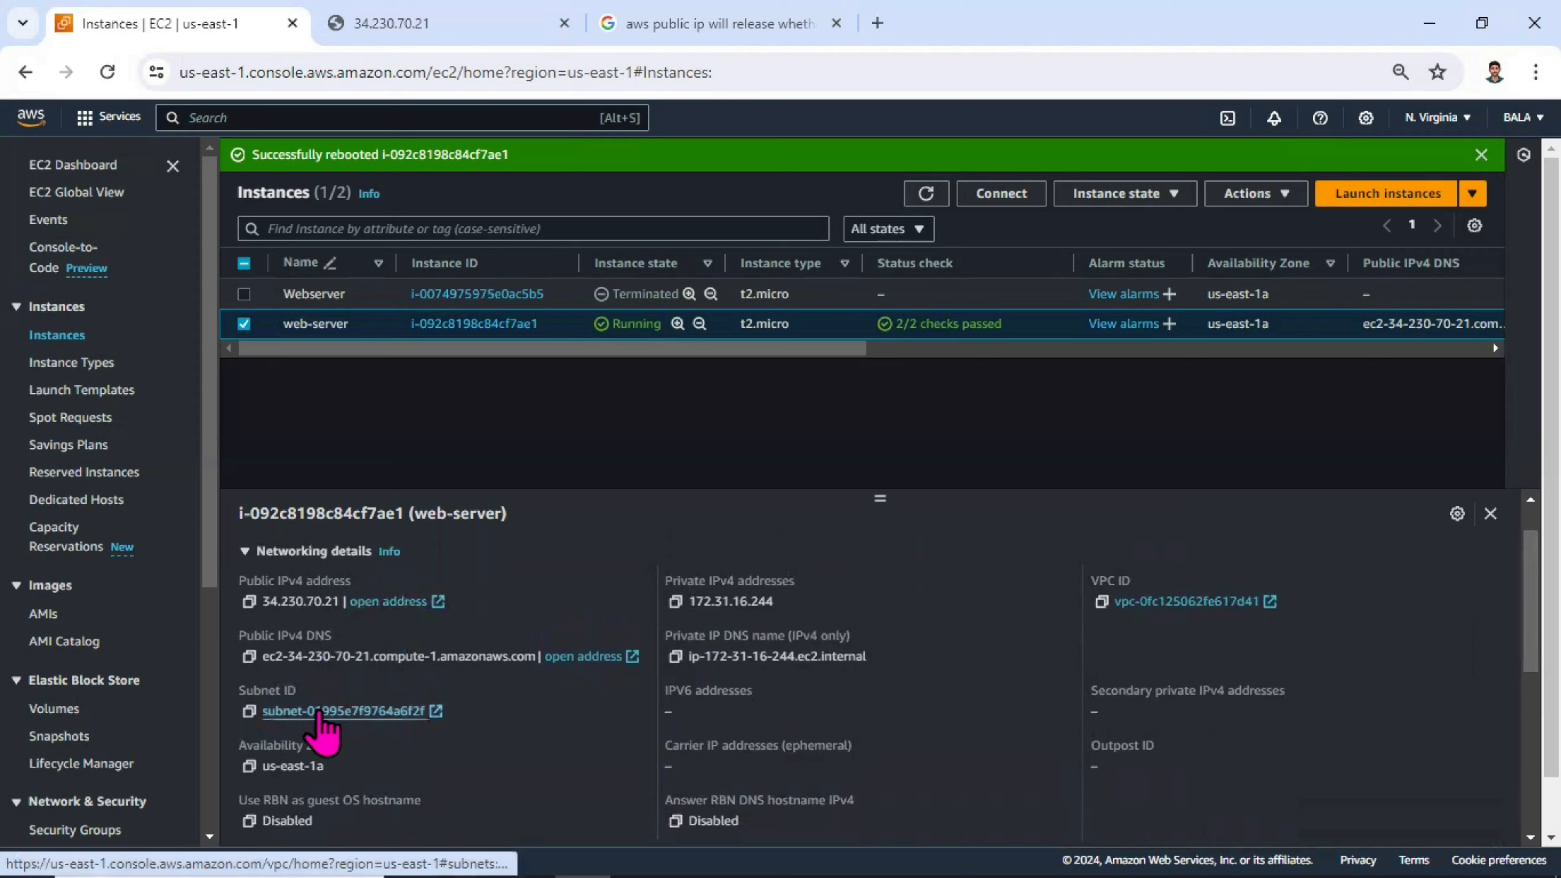
Open the instance's subnet settings, review the auto-assign public IPv4 option, and return to the instances list.
{"action": "left_click", "coordinate": [318, 712]}
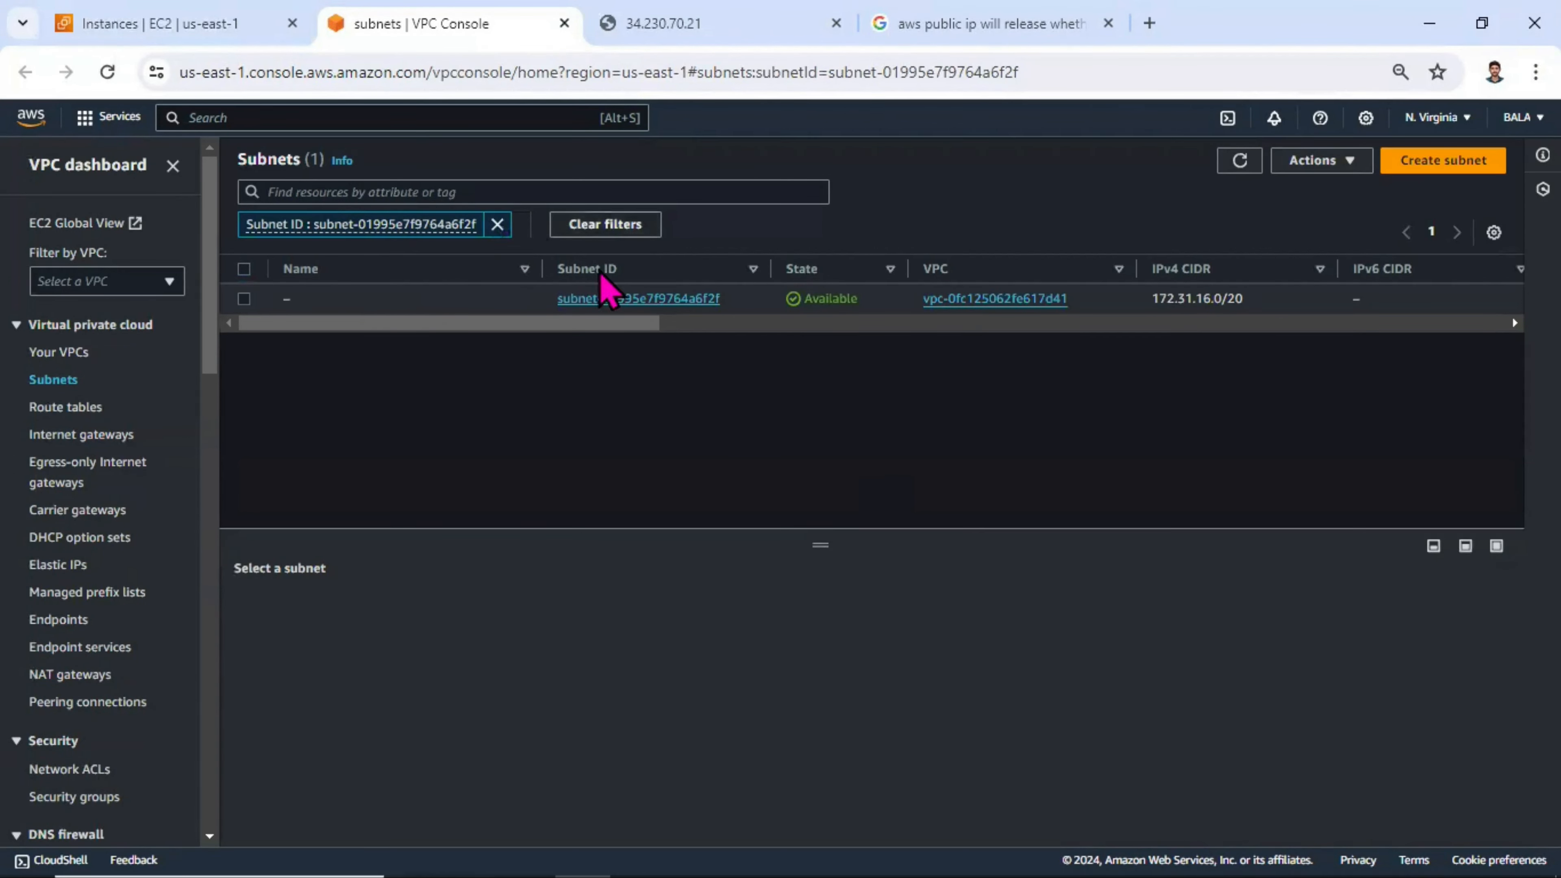
{"action": "left_click", "coordinate": [244, 299]}
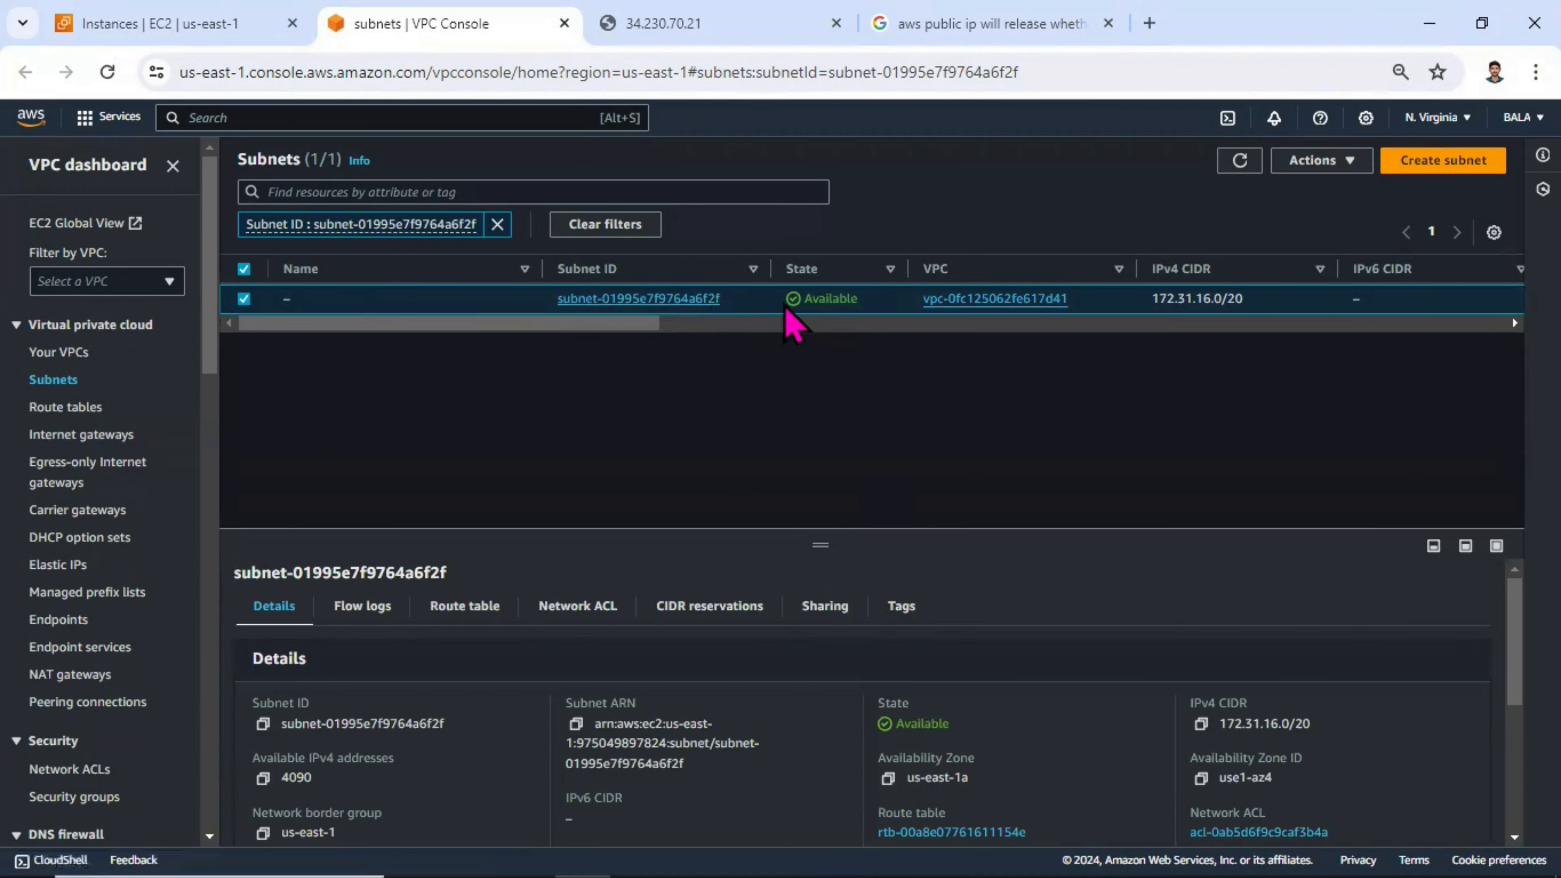
{"action": "left_click", "coordinate": [1332, 164]}
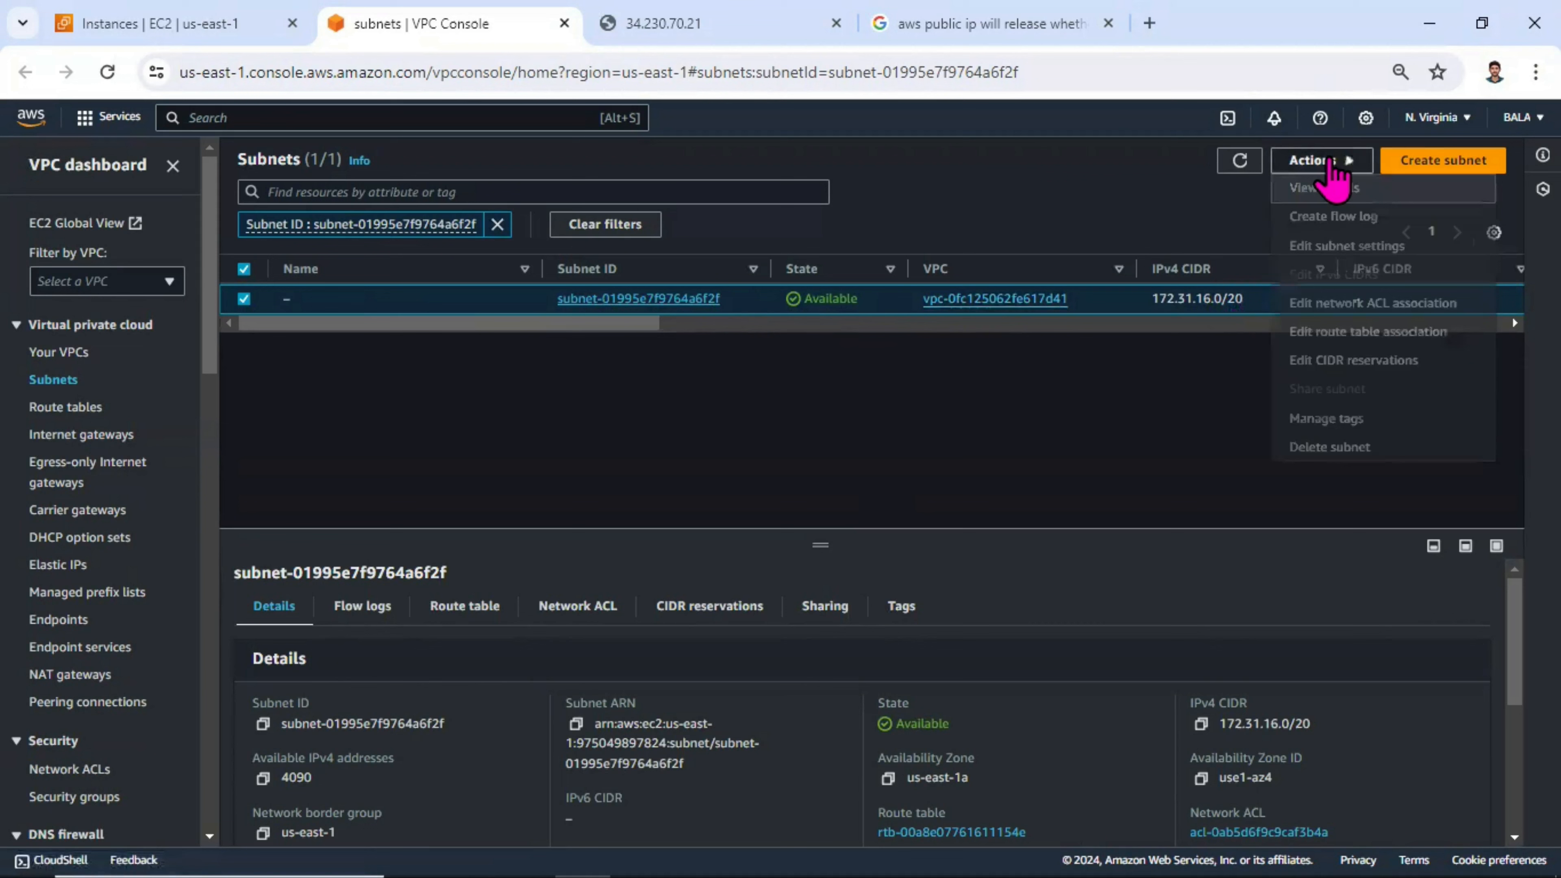
{"action": "left_click", "coordinate": [1315, 250]}
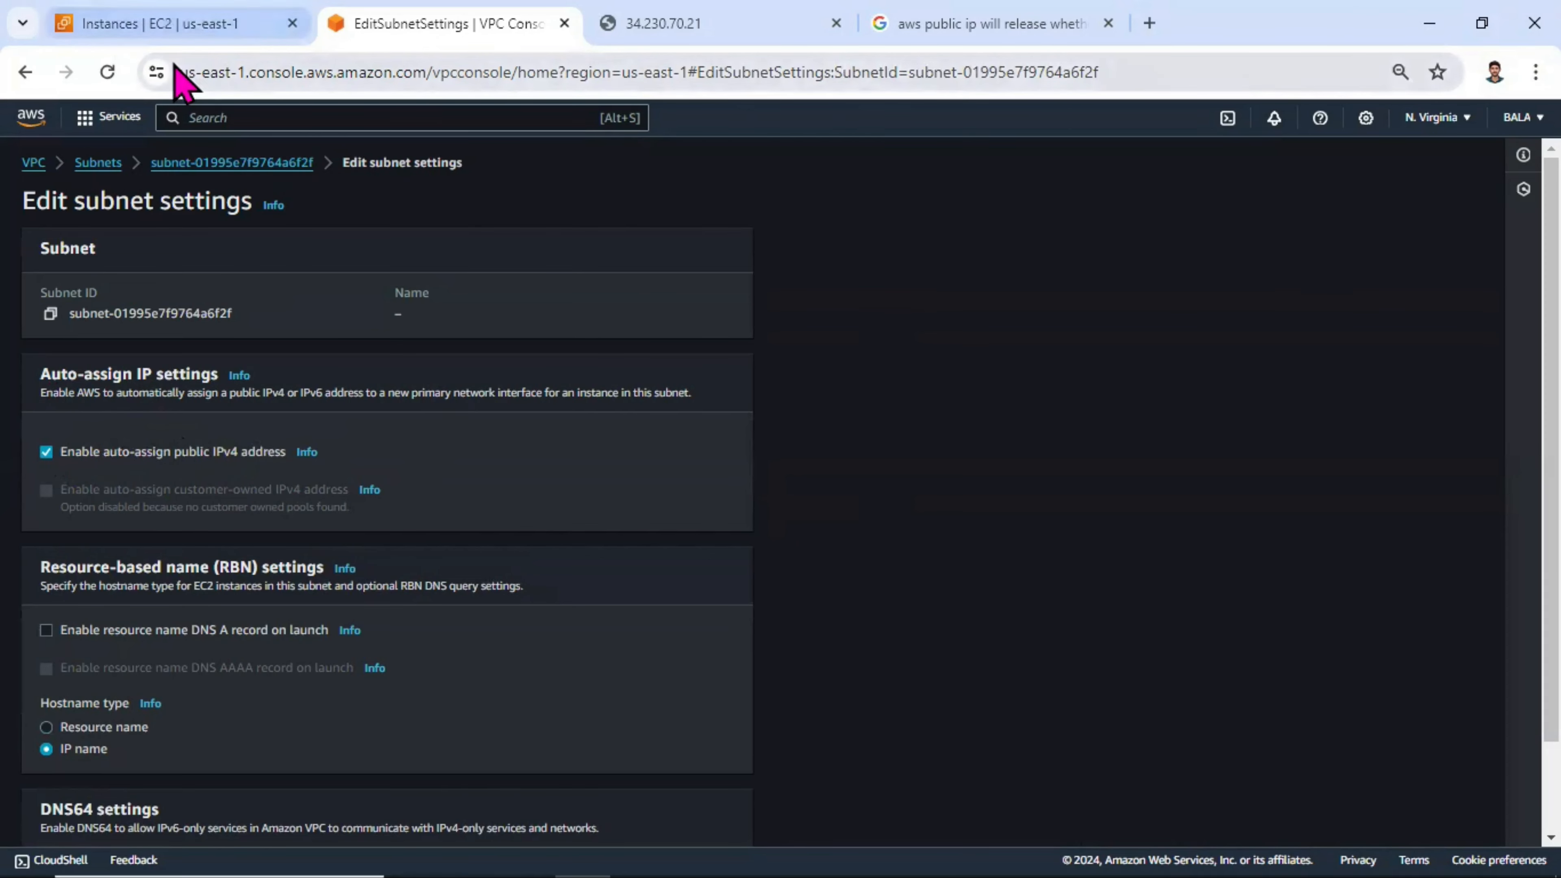
{"action": "left_click", "coordinate": [113, 24]}
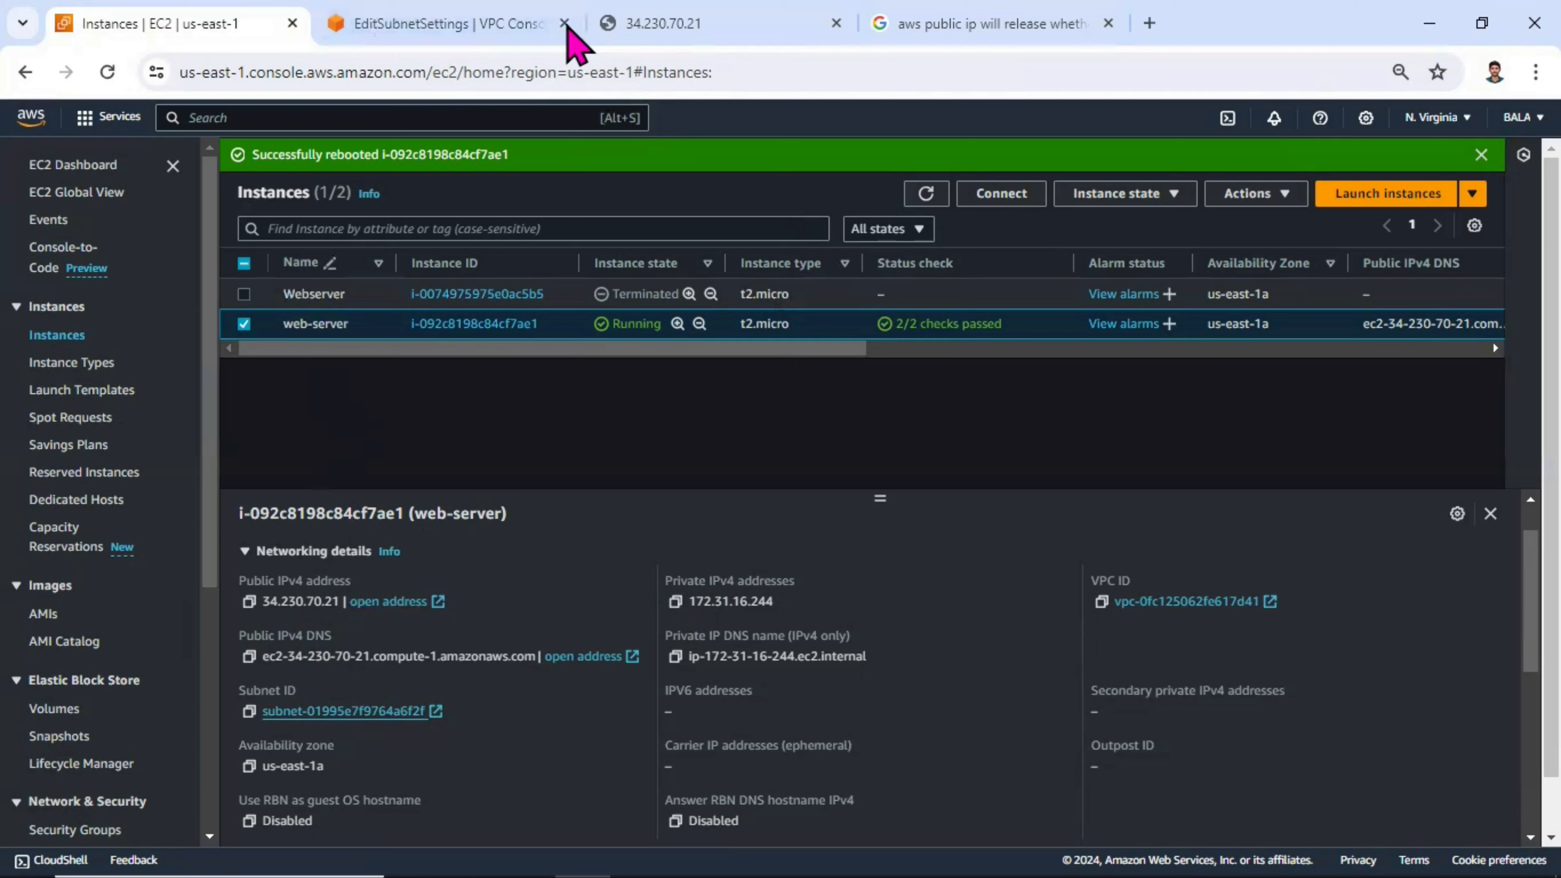
{"action": "left_click", "coordinate": [563, 23]}
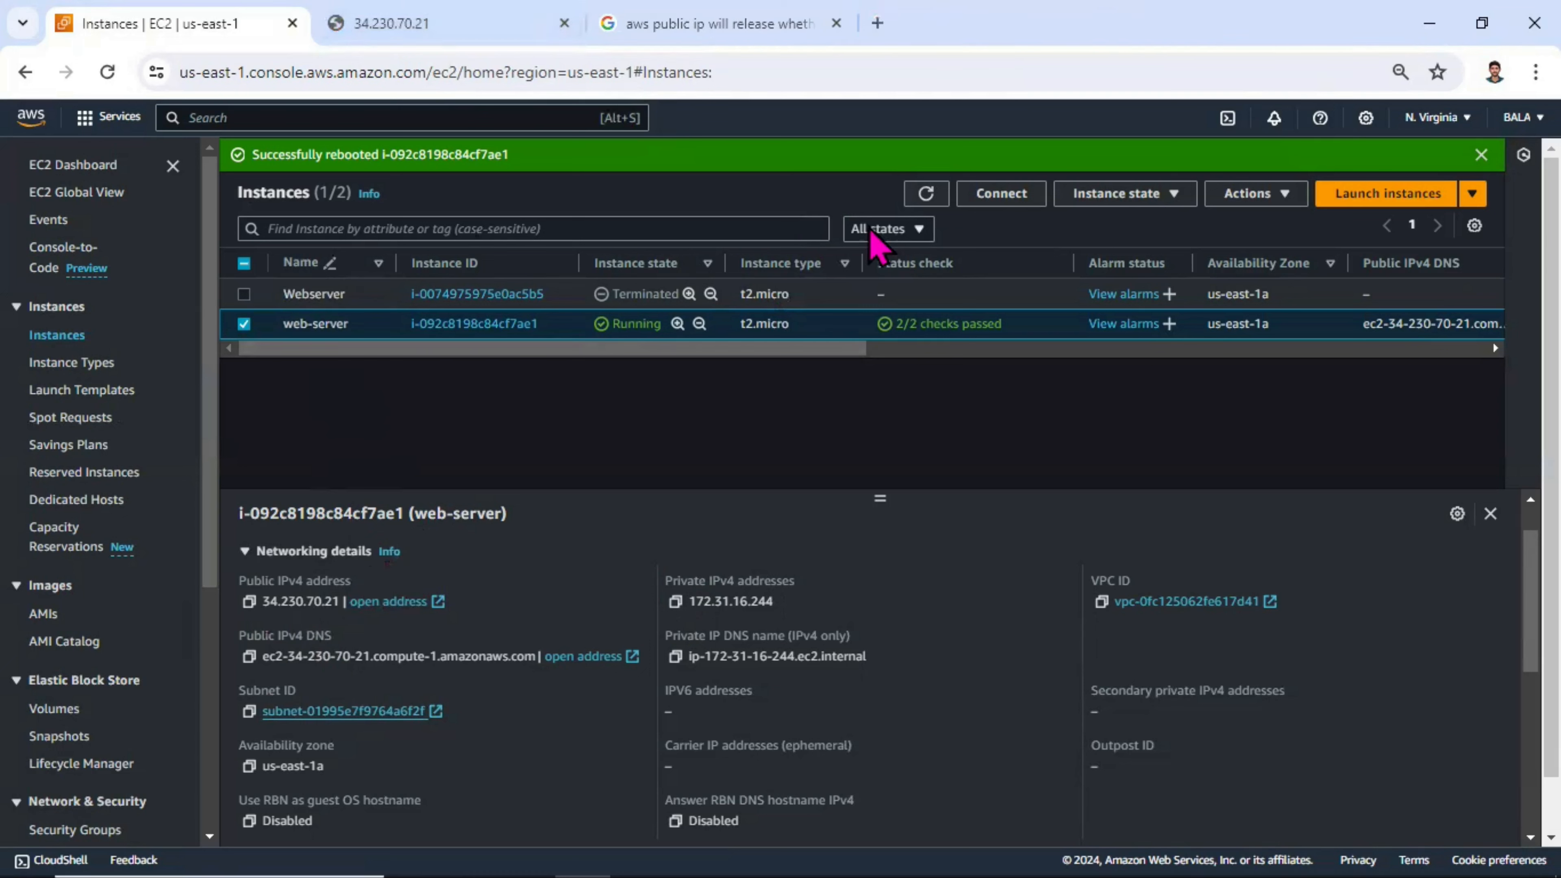
Stop the web-server instance, refresh the instances list, and start the instance again.
{"action": "left_click", "coordinate": [1129, 203]}
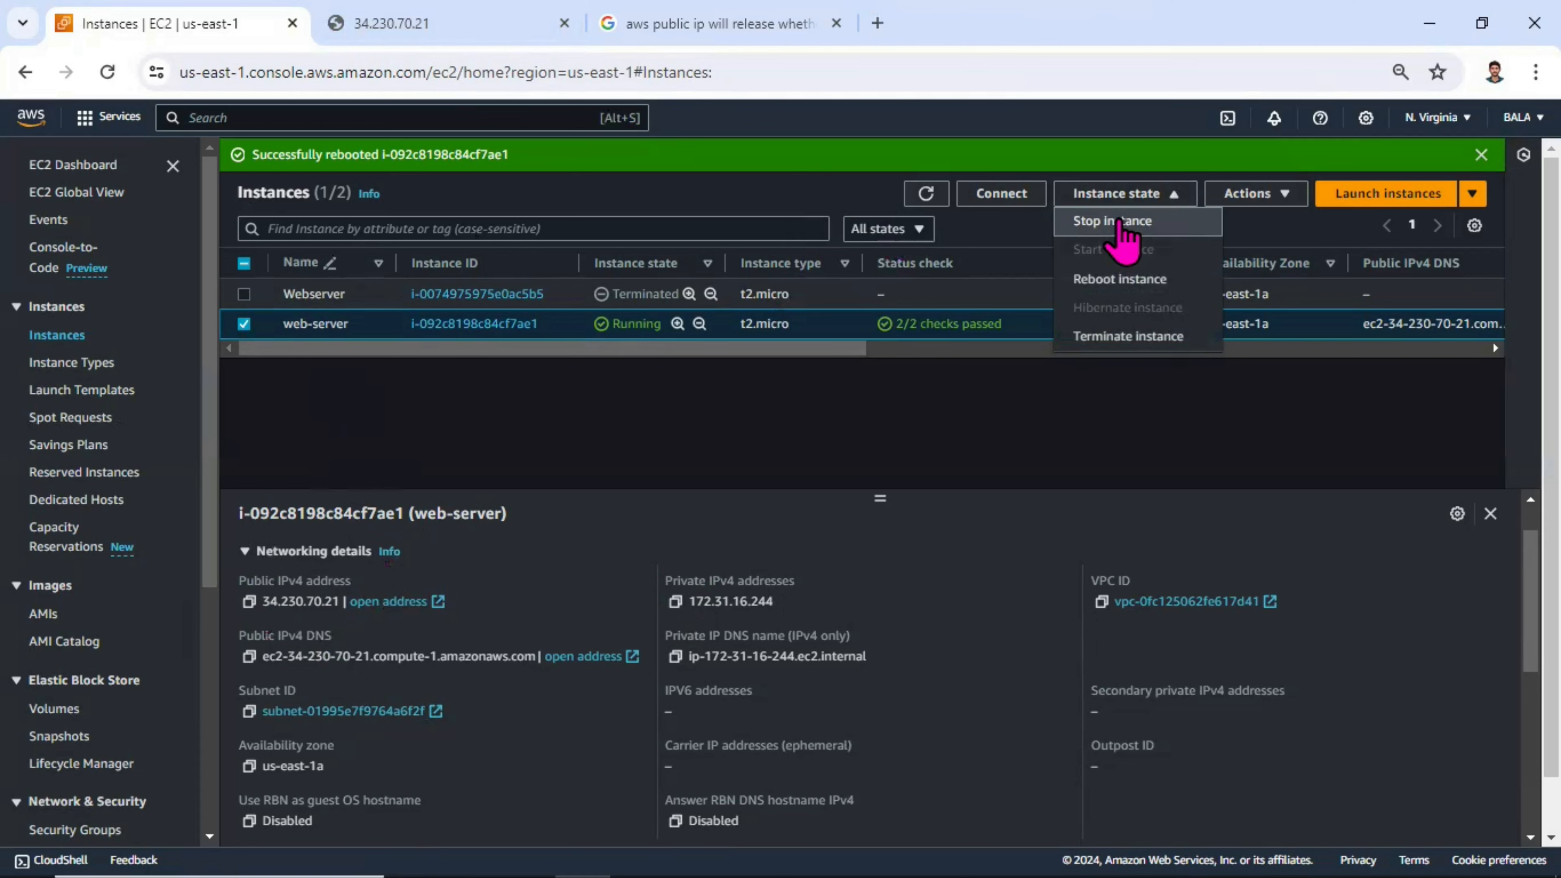
{"action": "left_click", "coordinate": [1117, 222]}
{"action": "left_click", "coordinate": [1093, 613]}
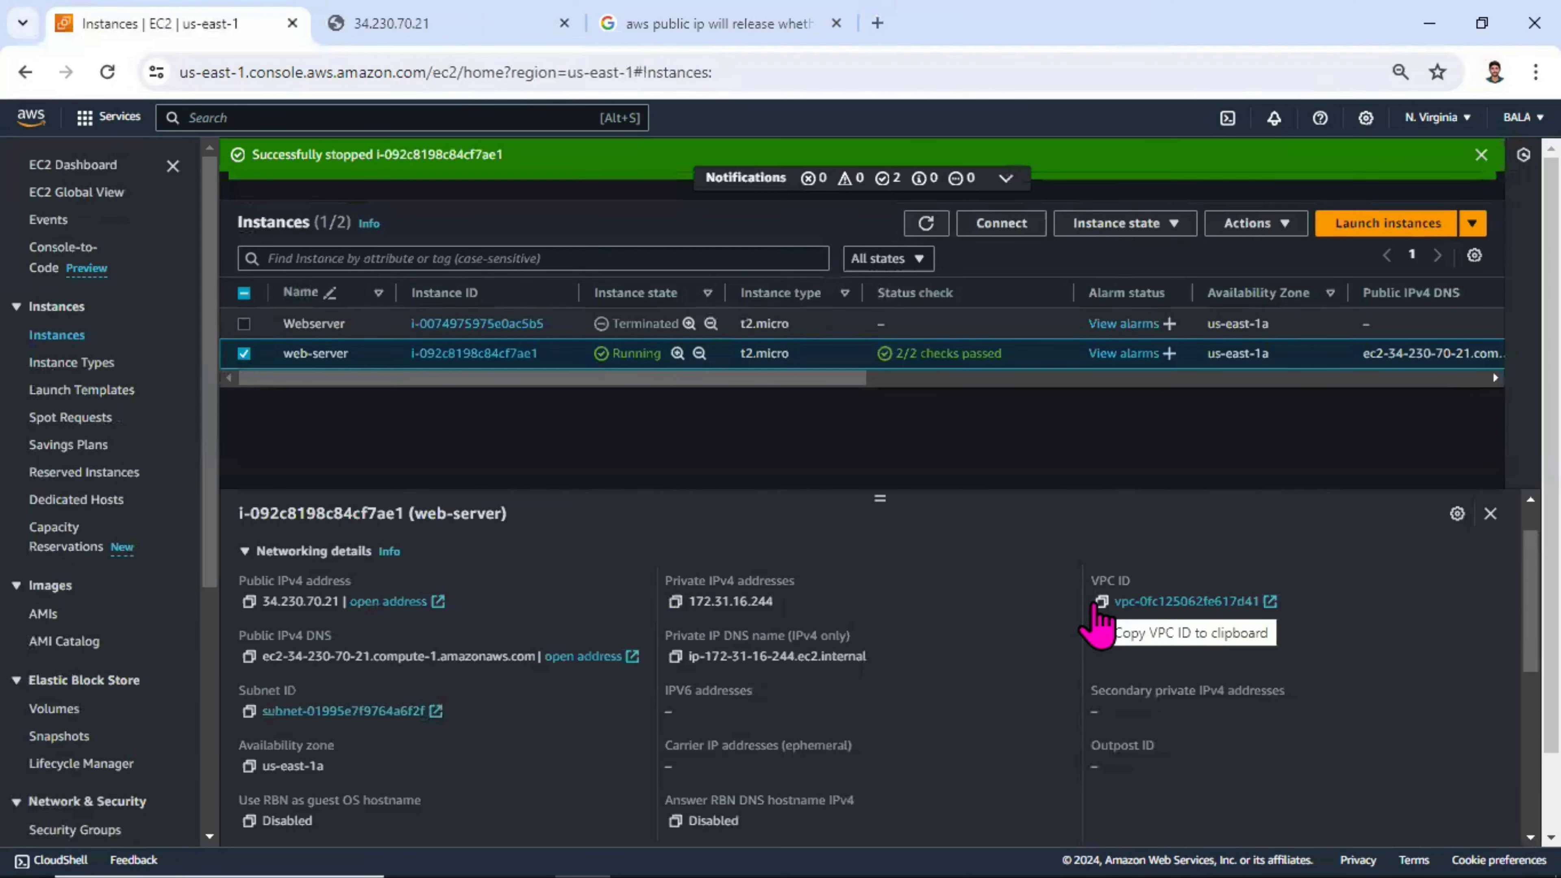
{"action": "left_click", "coordinate": [927, 225]}
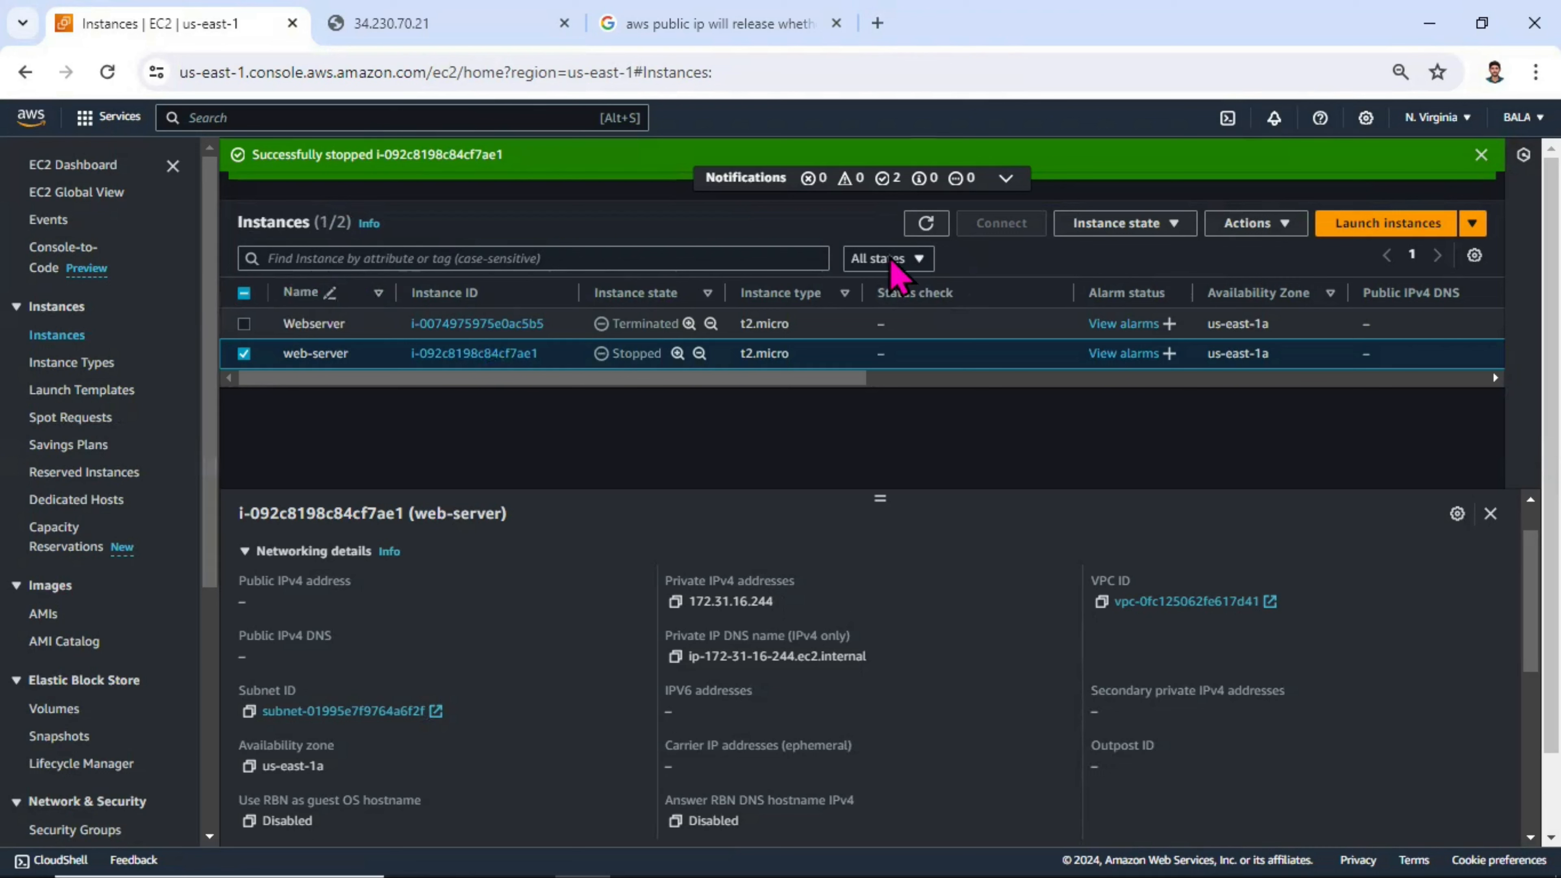
{"action": "left_click", "coordinate": [928, 224]}
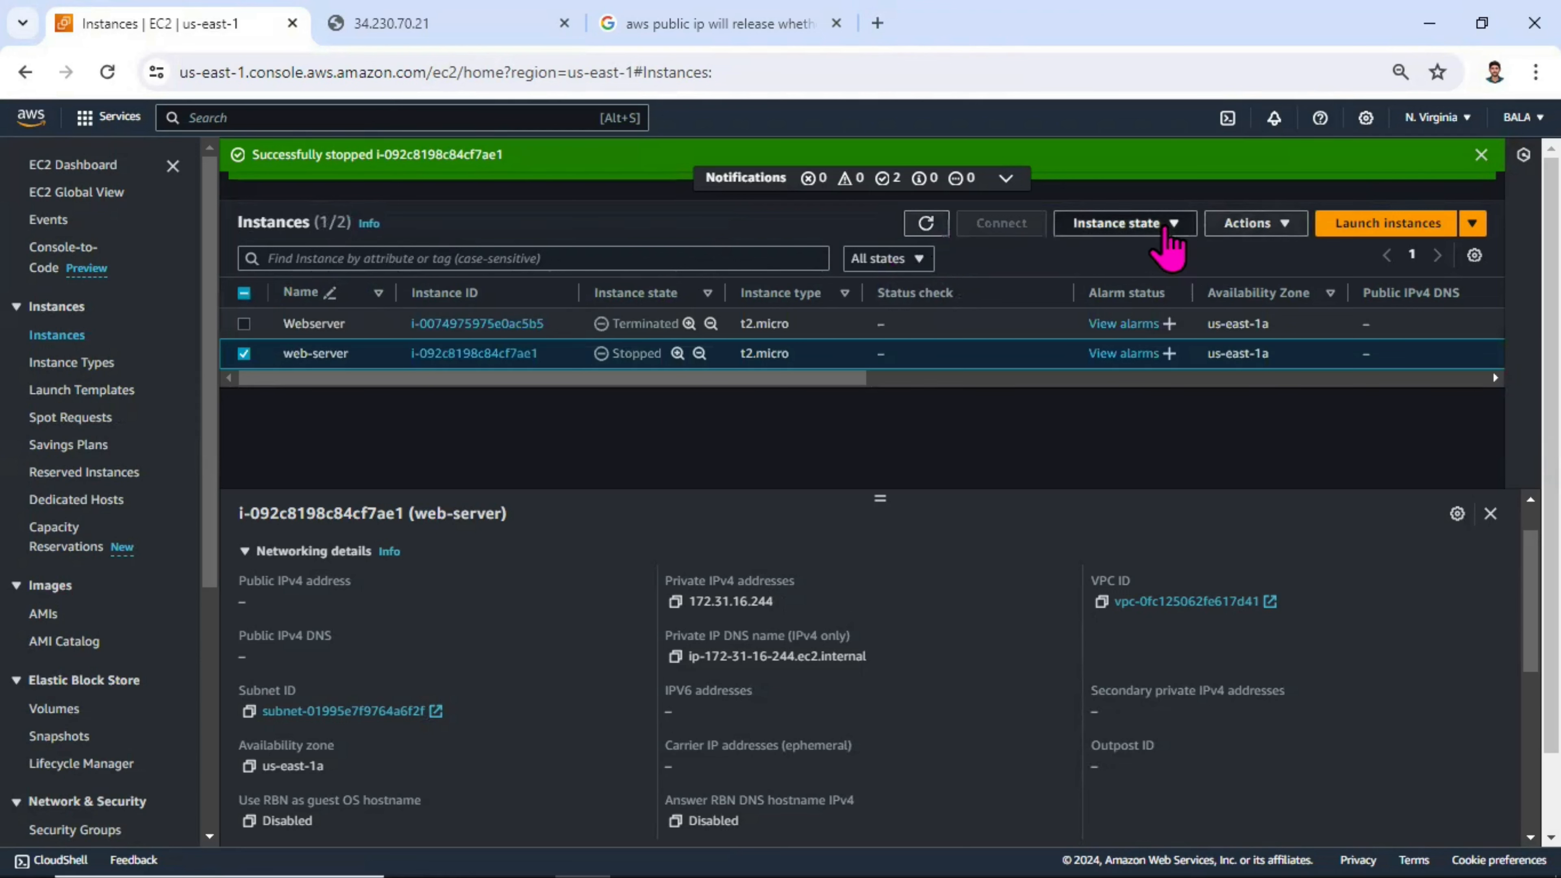
{"action": "left_click", "coordinate": [1173, 235]}
{"action": "left_click", "coordinate": [1105, 290]}
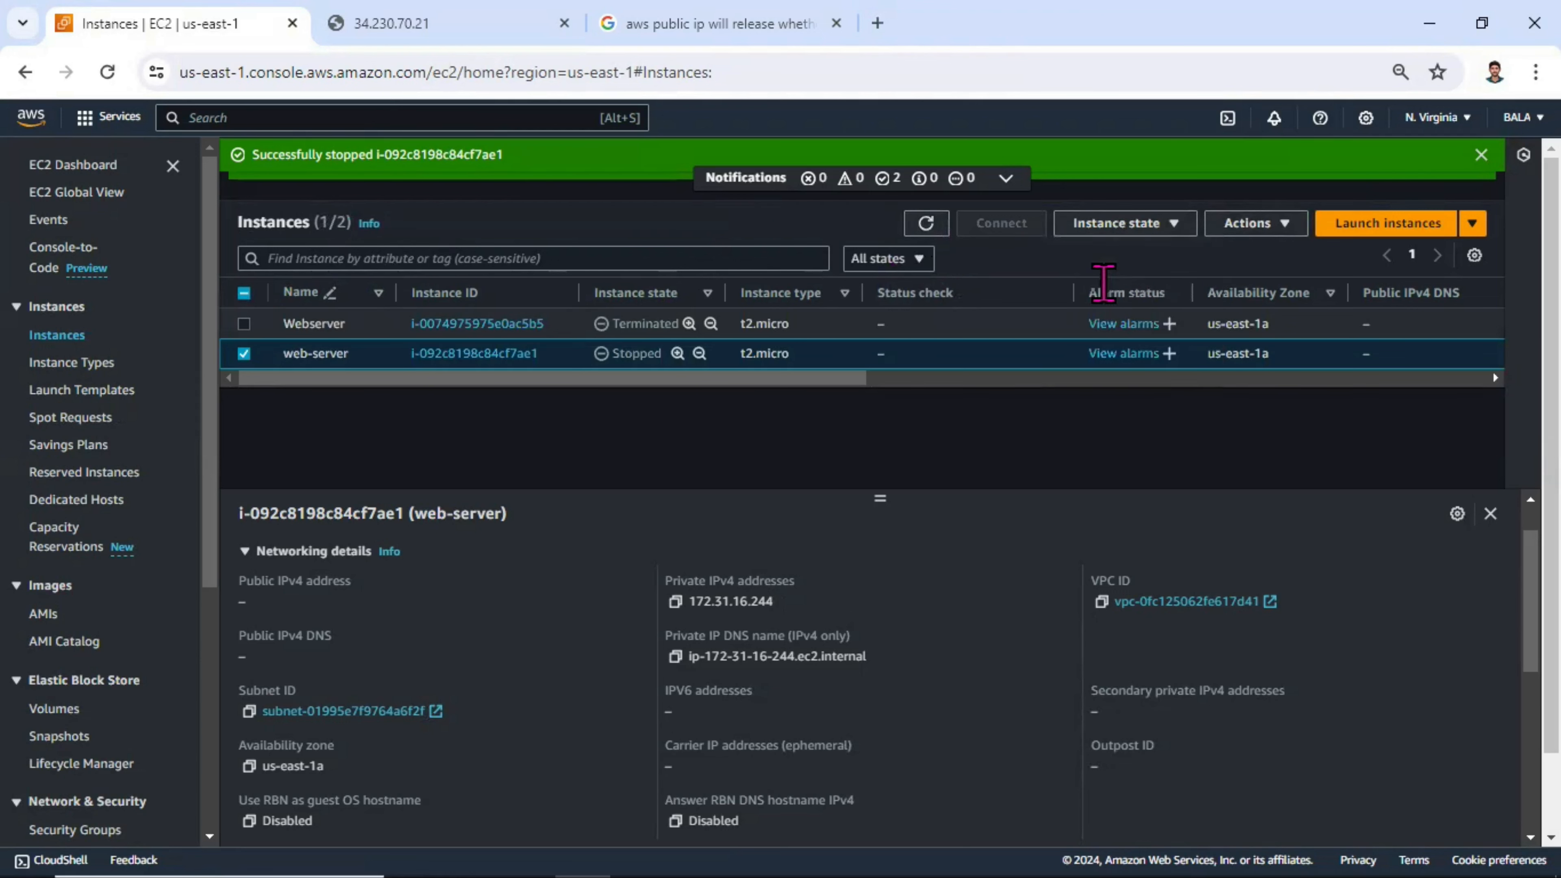
Allocate an Elastic IP address from Amazon's pool of IPv4 addresses with network border group us-east-1.
{"action": "scroll", "coordinate": [208, 489], "scroll_direction": "down", "scroll_amount": 1}
{"action": "scroll", "coordinate": [210, 492], "scroll_direction": "down", "scroll_amount": 5}
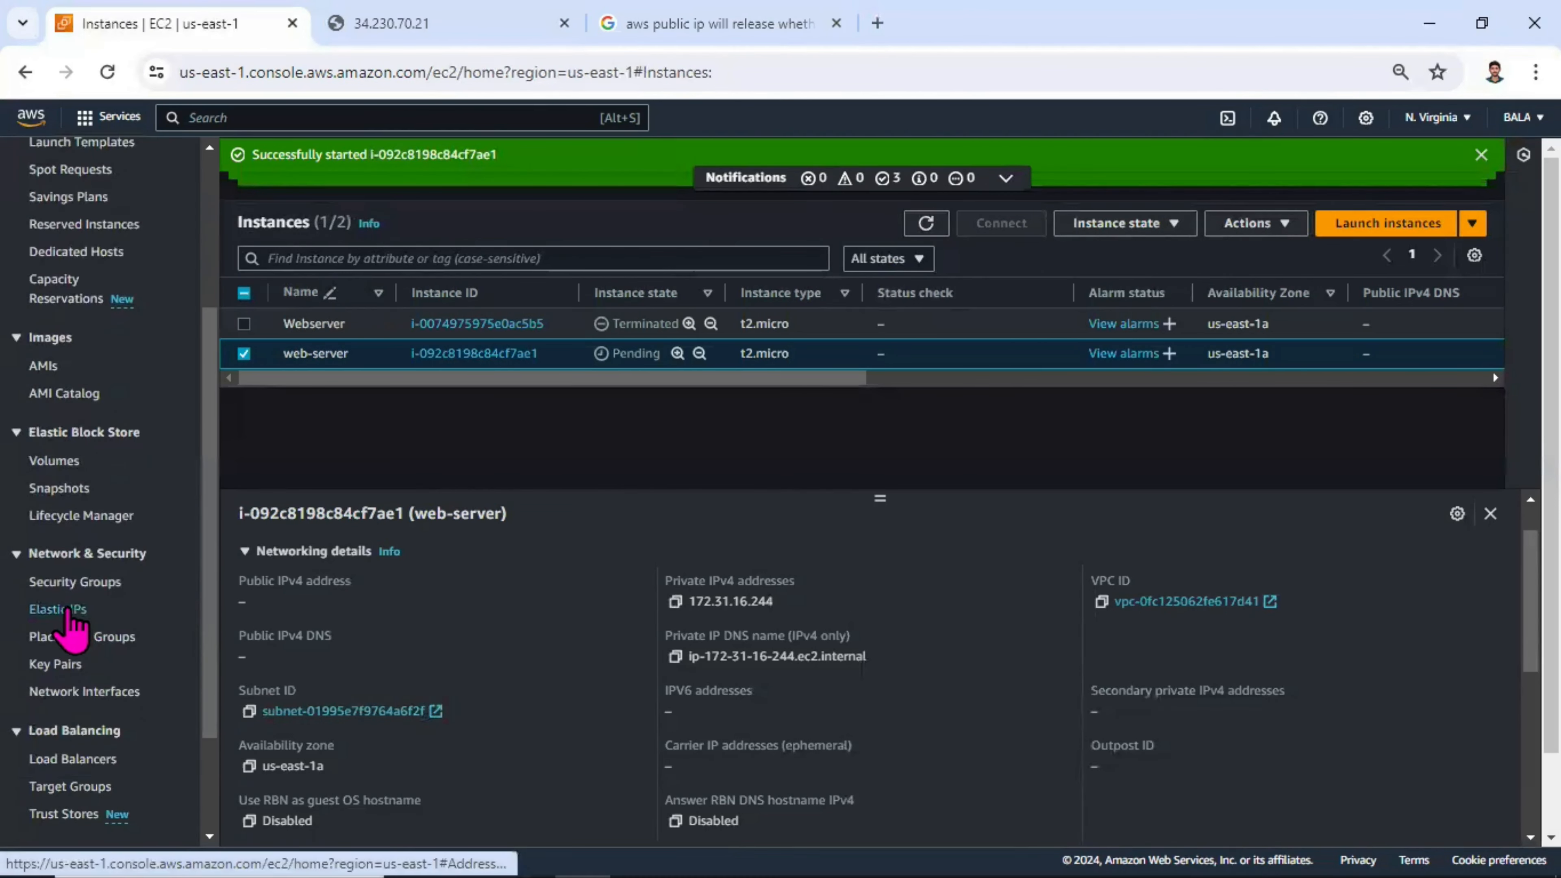
{"action": "left_click", "coordinate": [76, 610]}
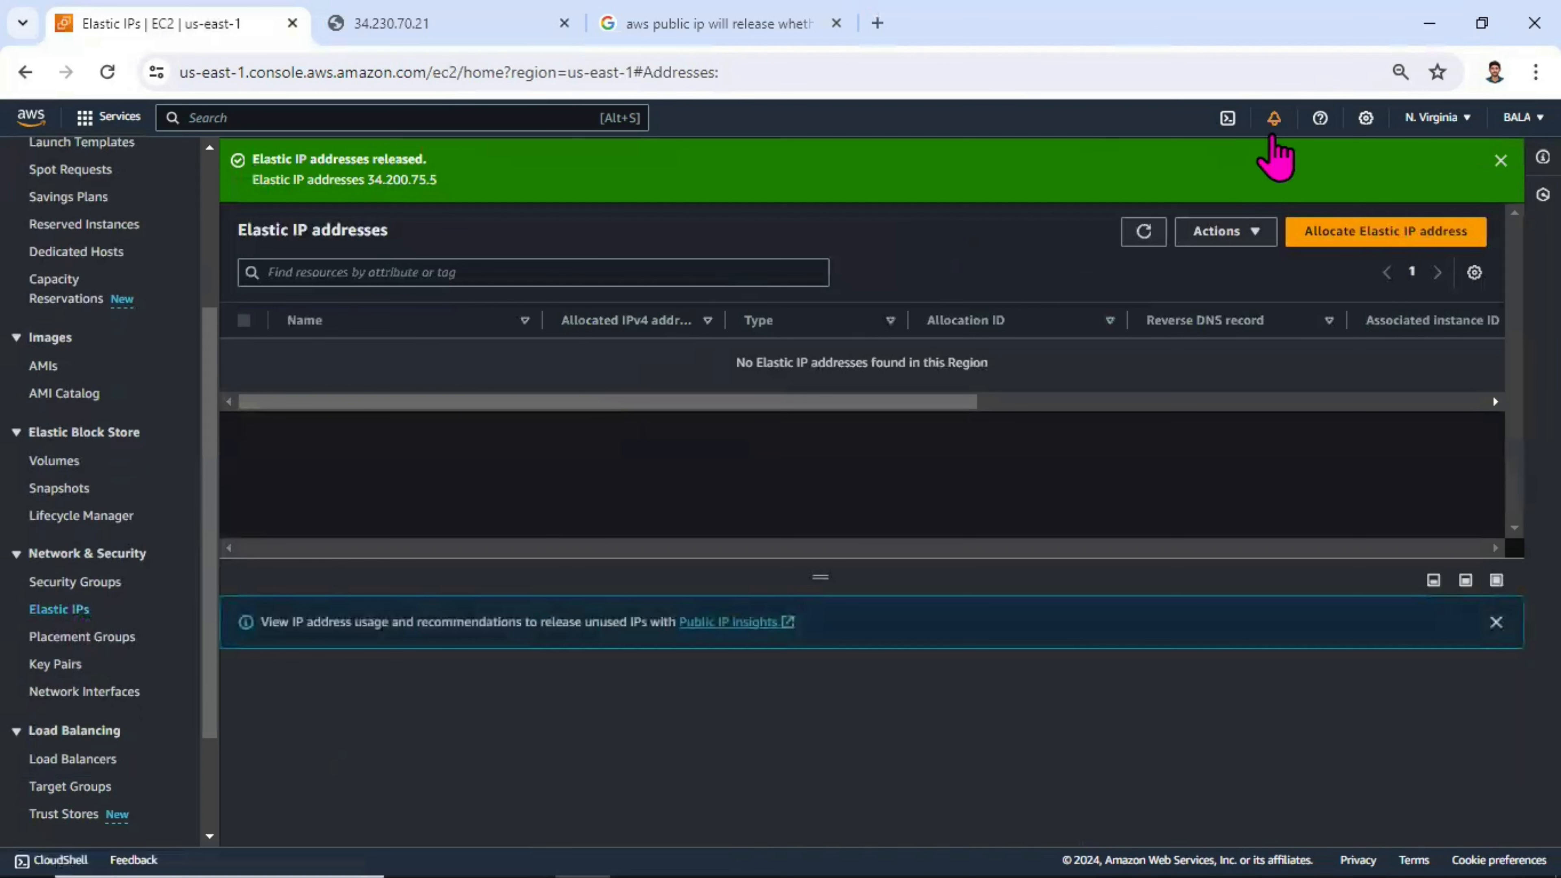
{"action": "left_click", "coordinate": [1501, 160]}
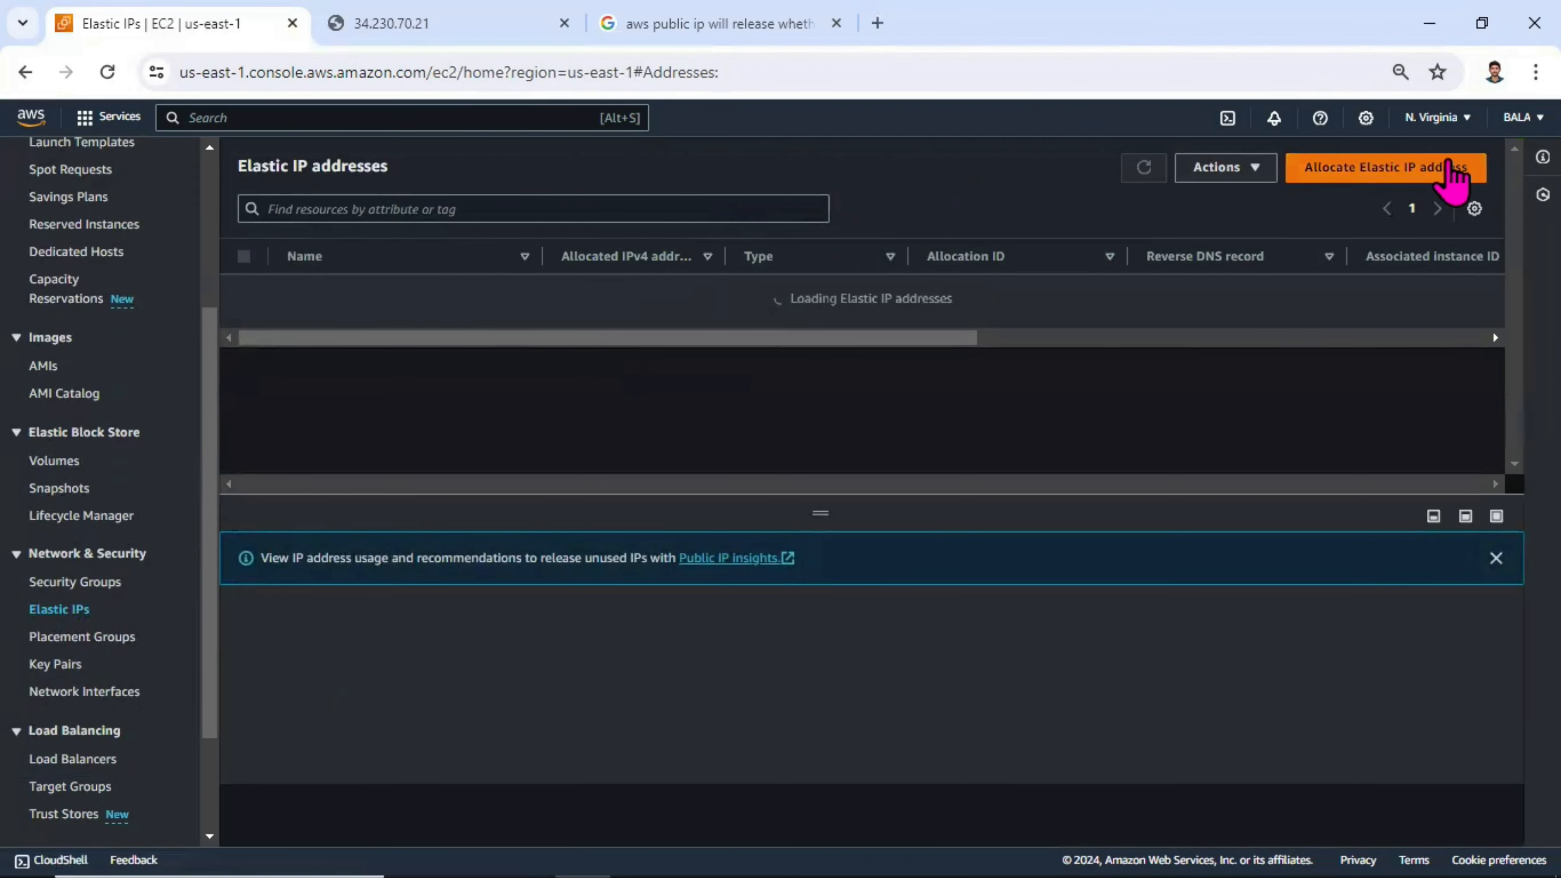
{"action": "left_click", "coordinate": [1438, 177]}
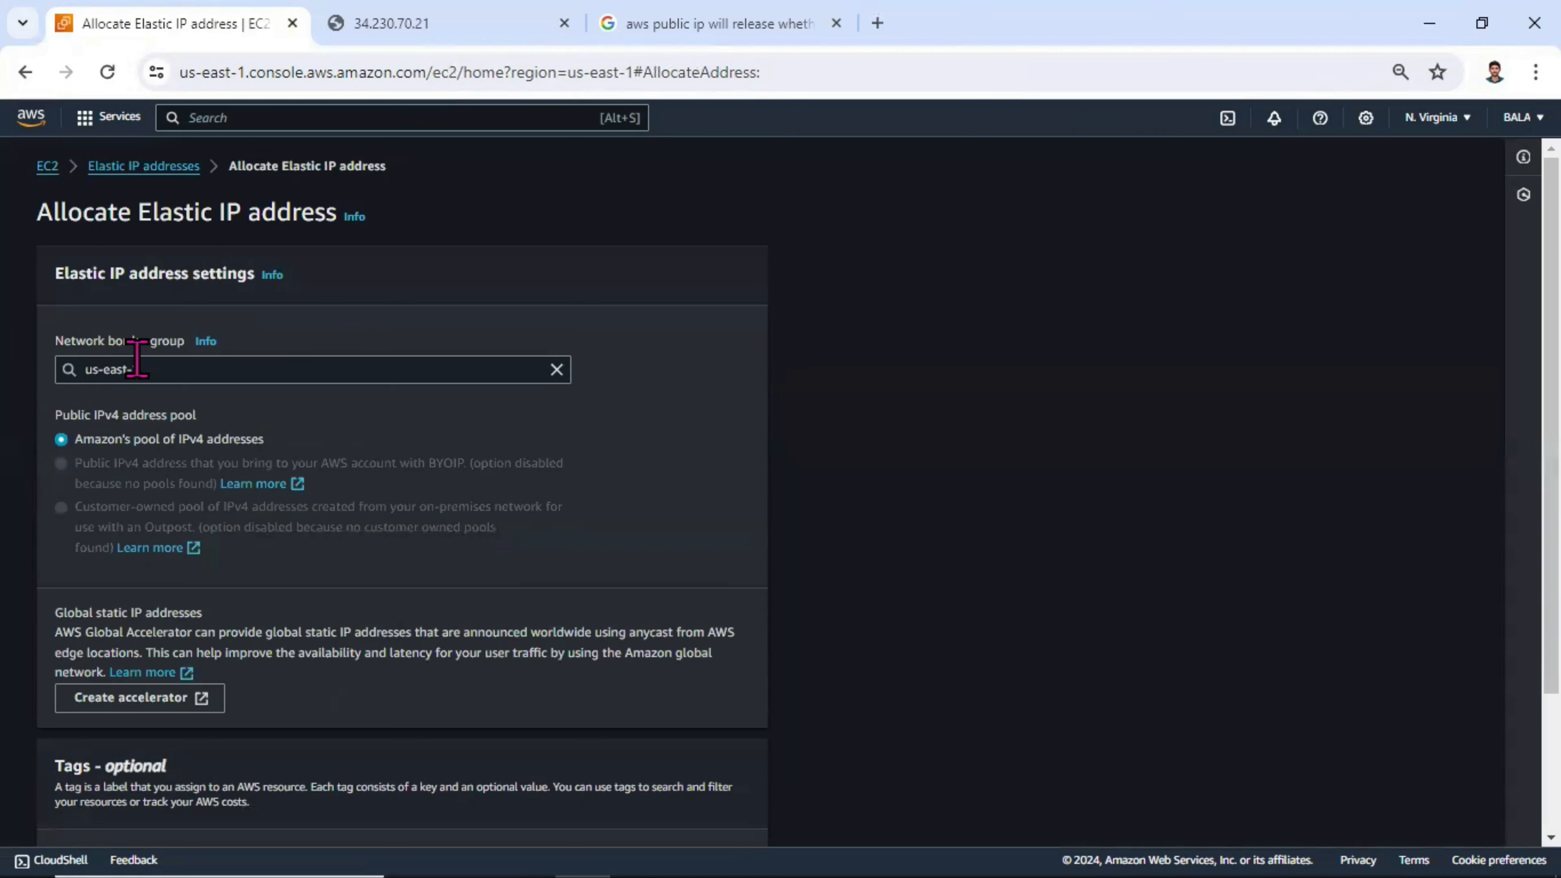
{"action": "left_click", "coordinate": [171, 369]}
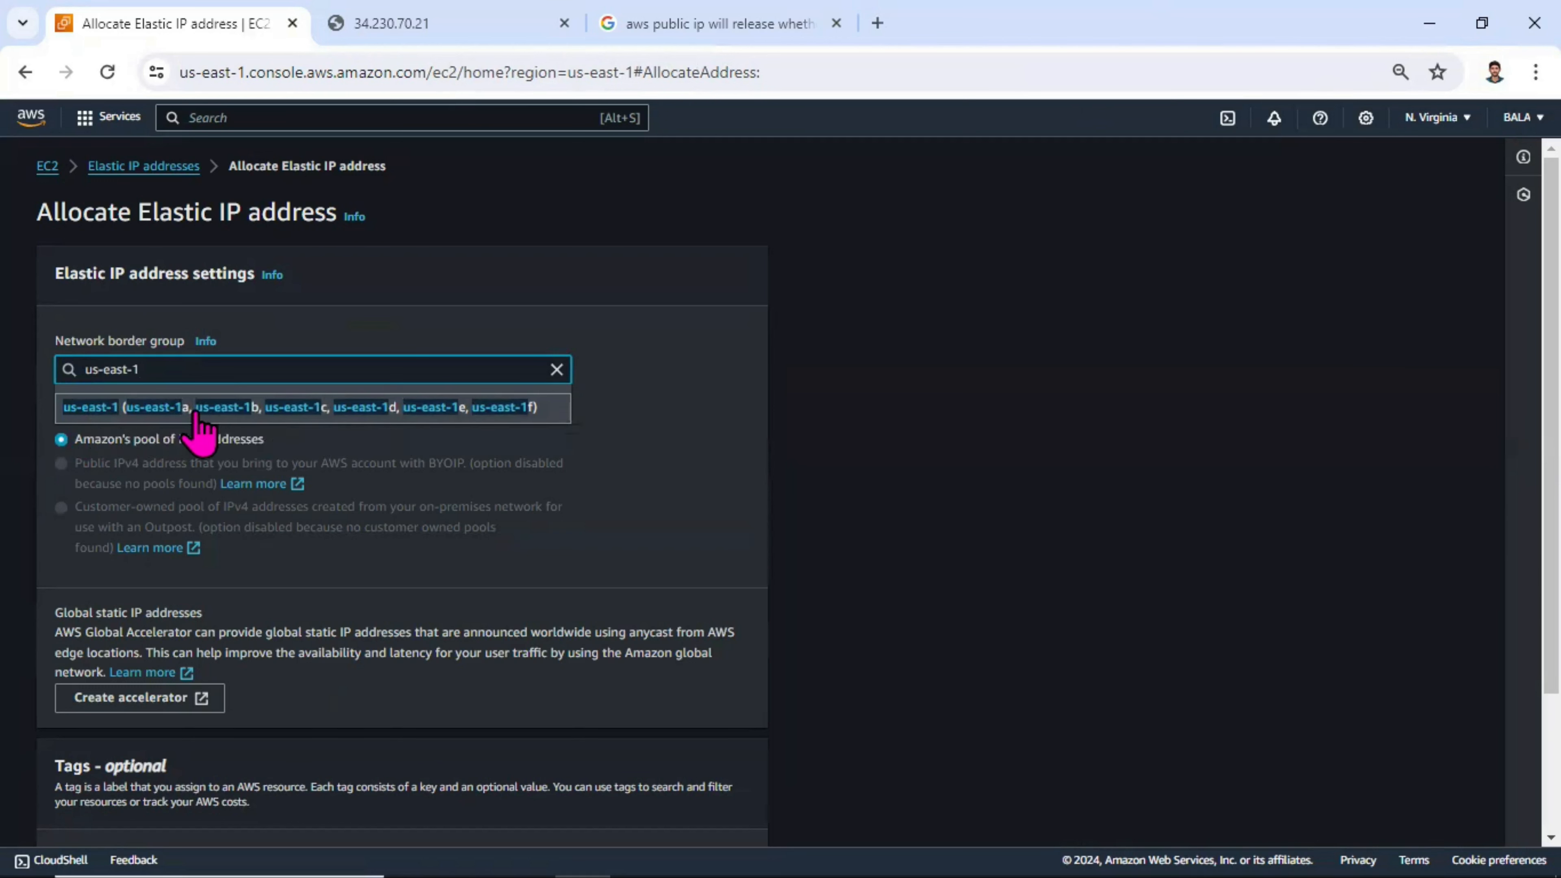
{"action": "left_click", "coordinate": [559, 489]}
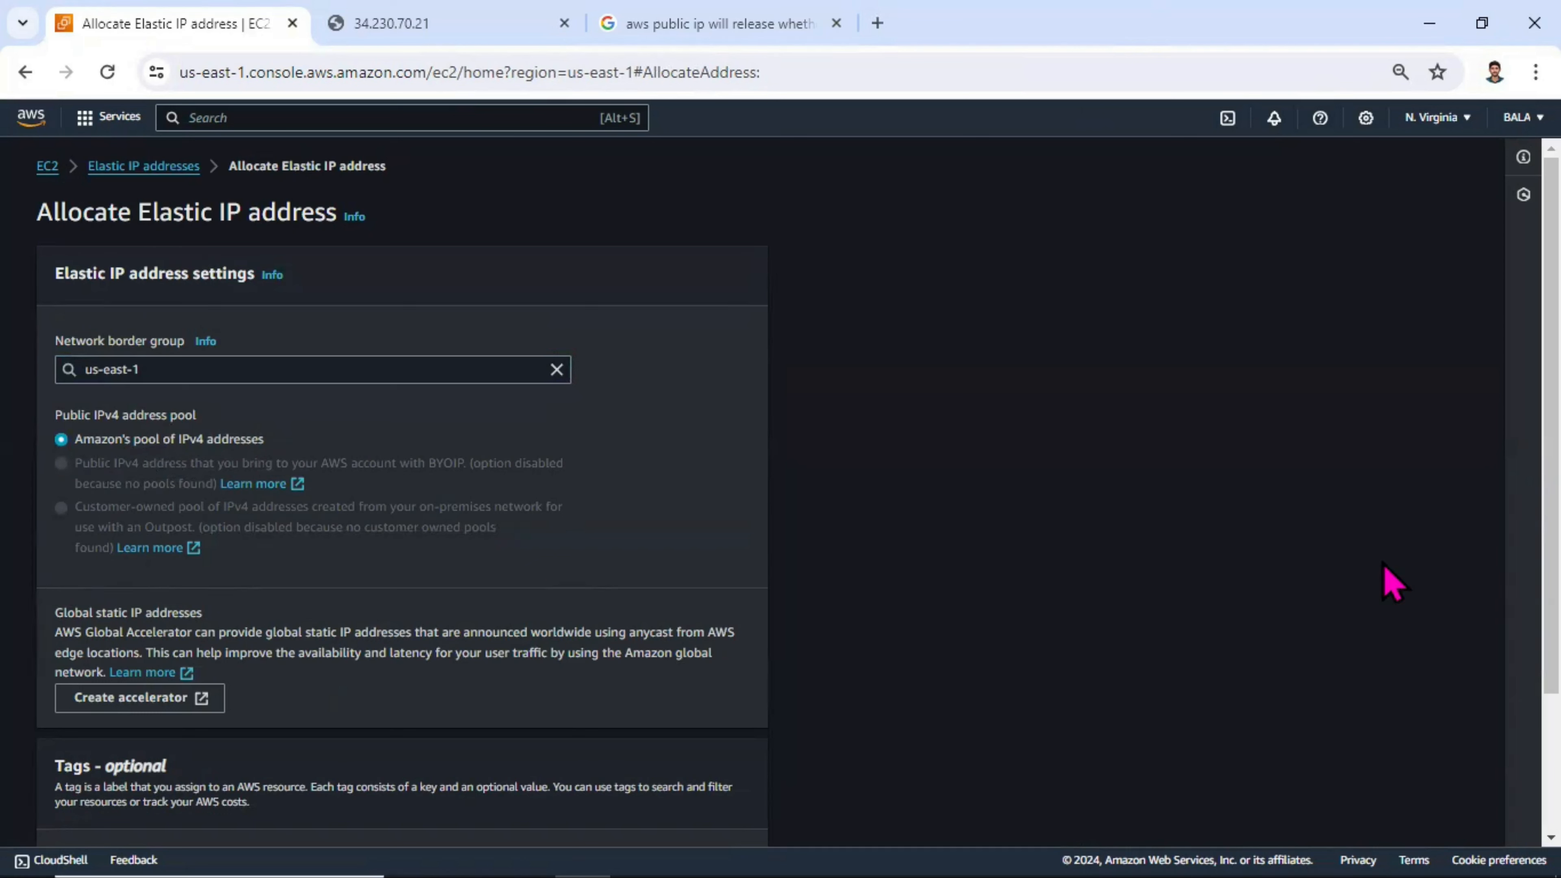
{"action": "scroll", "coordinate": [666, 548], "scroll_direction": "down", "scroll_amount": 3}
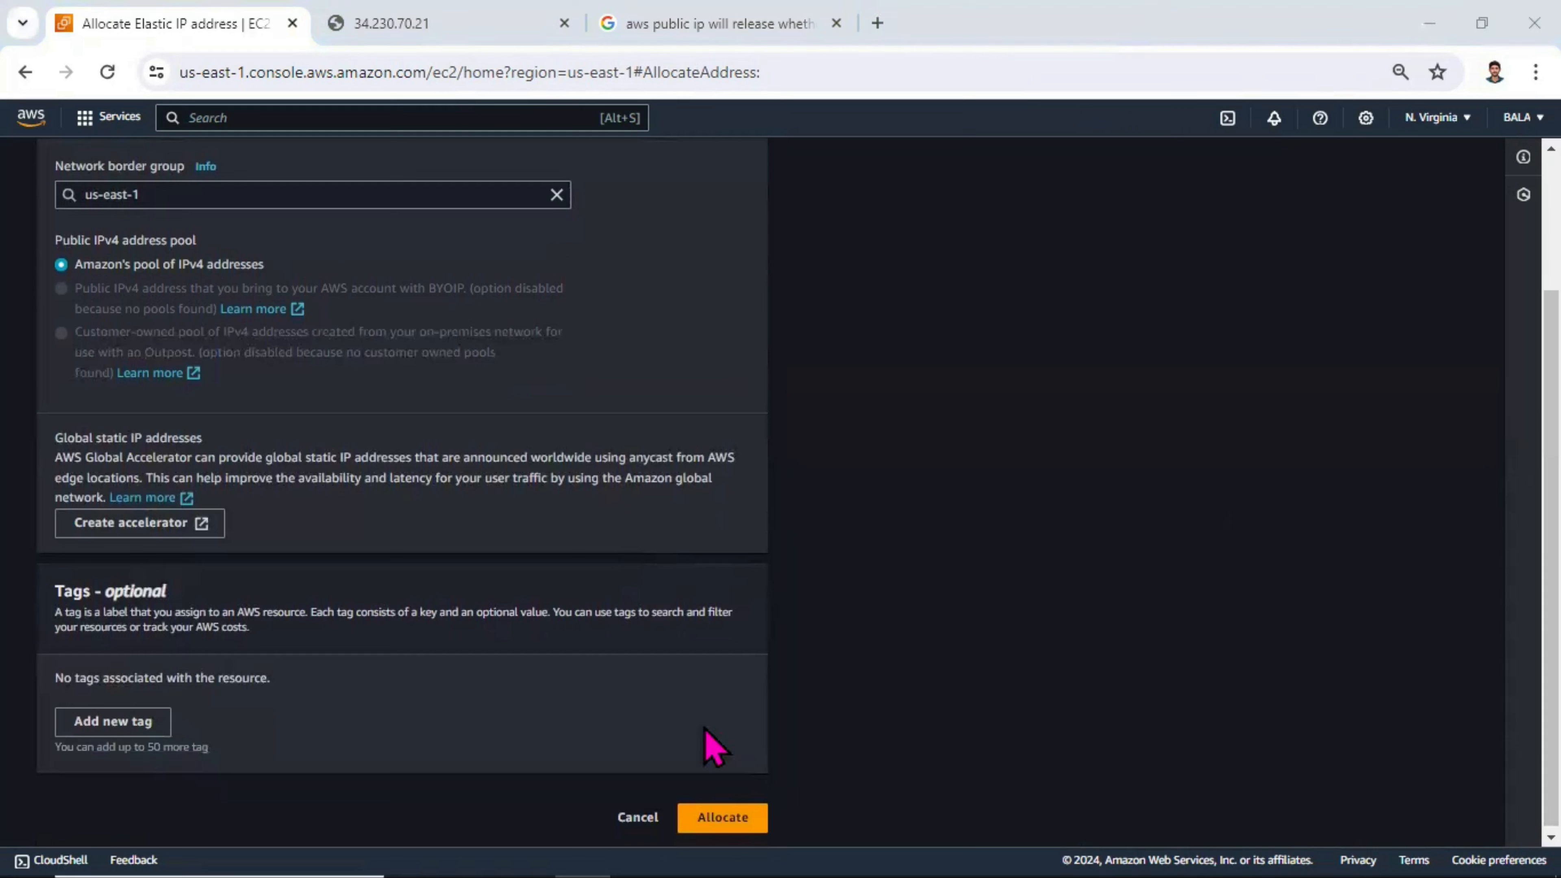
{"action": "left_click", "coordinate": [708, 821]}
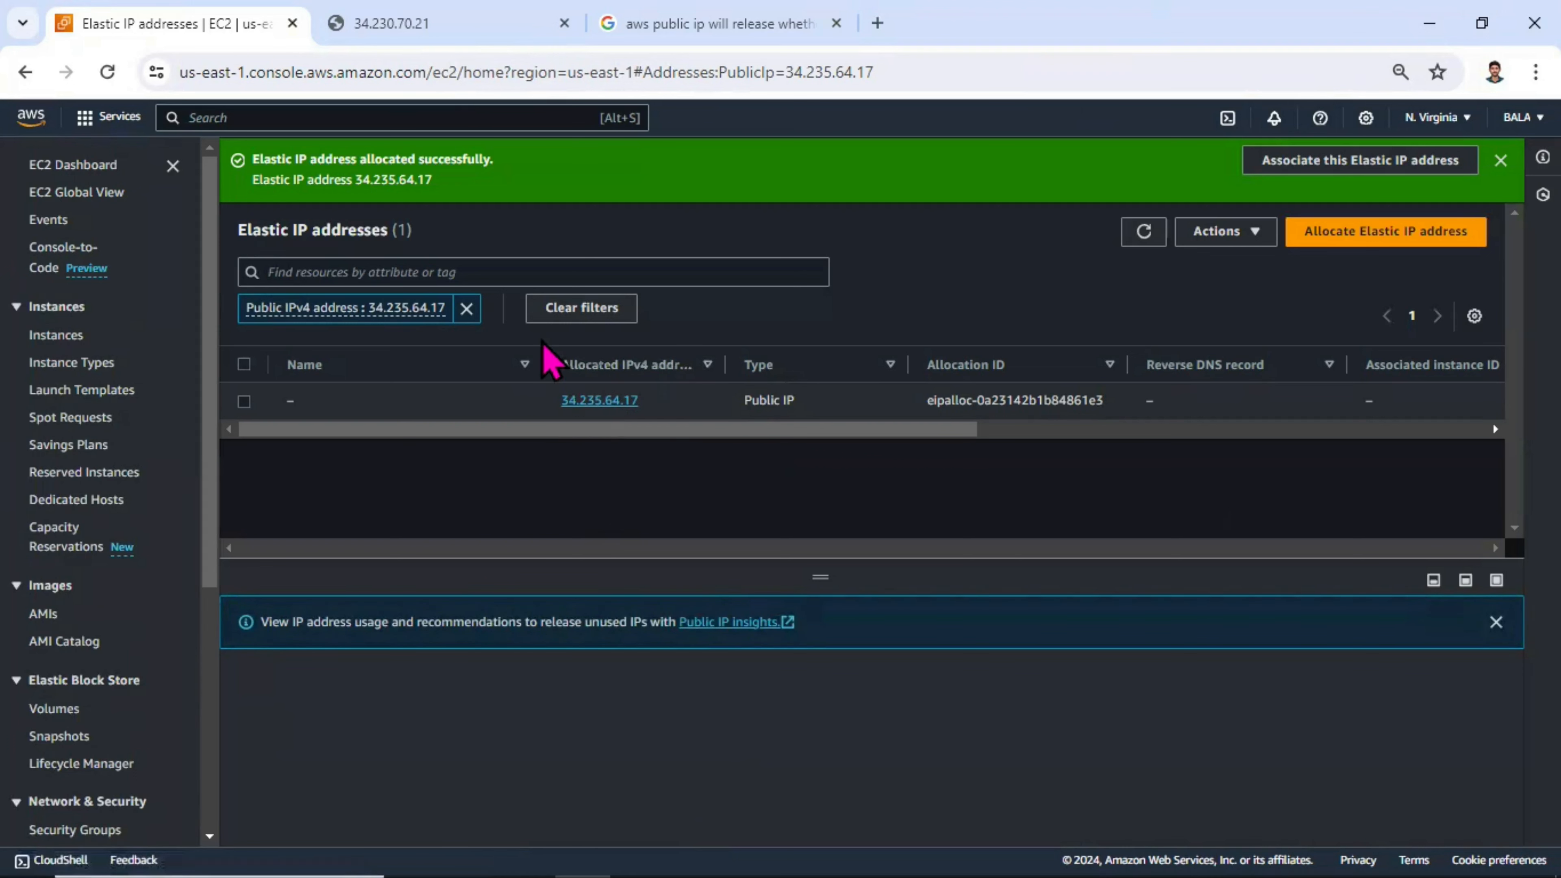
Clear the address filter, select the new Elastic IP, and check its associated instance and private IP columns.
{"action": "left_click", "coordinate": [466, 308]}
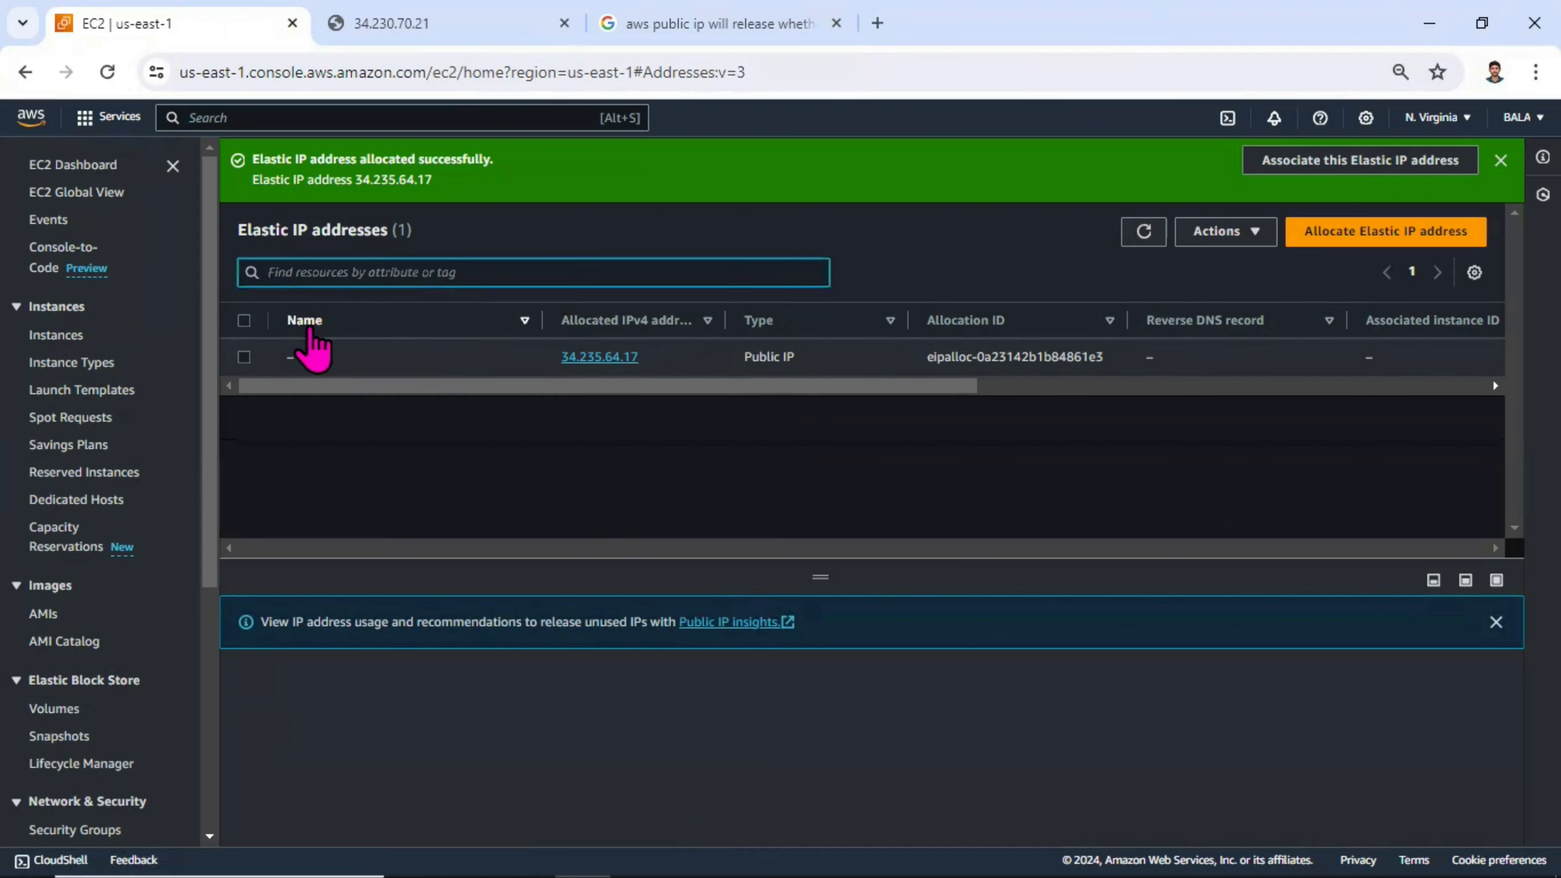
{"action": "left_click", "coordinate": [245, 358]}
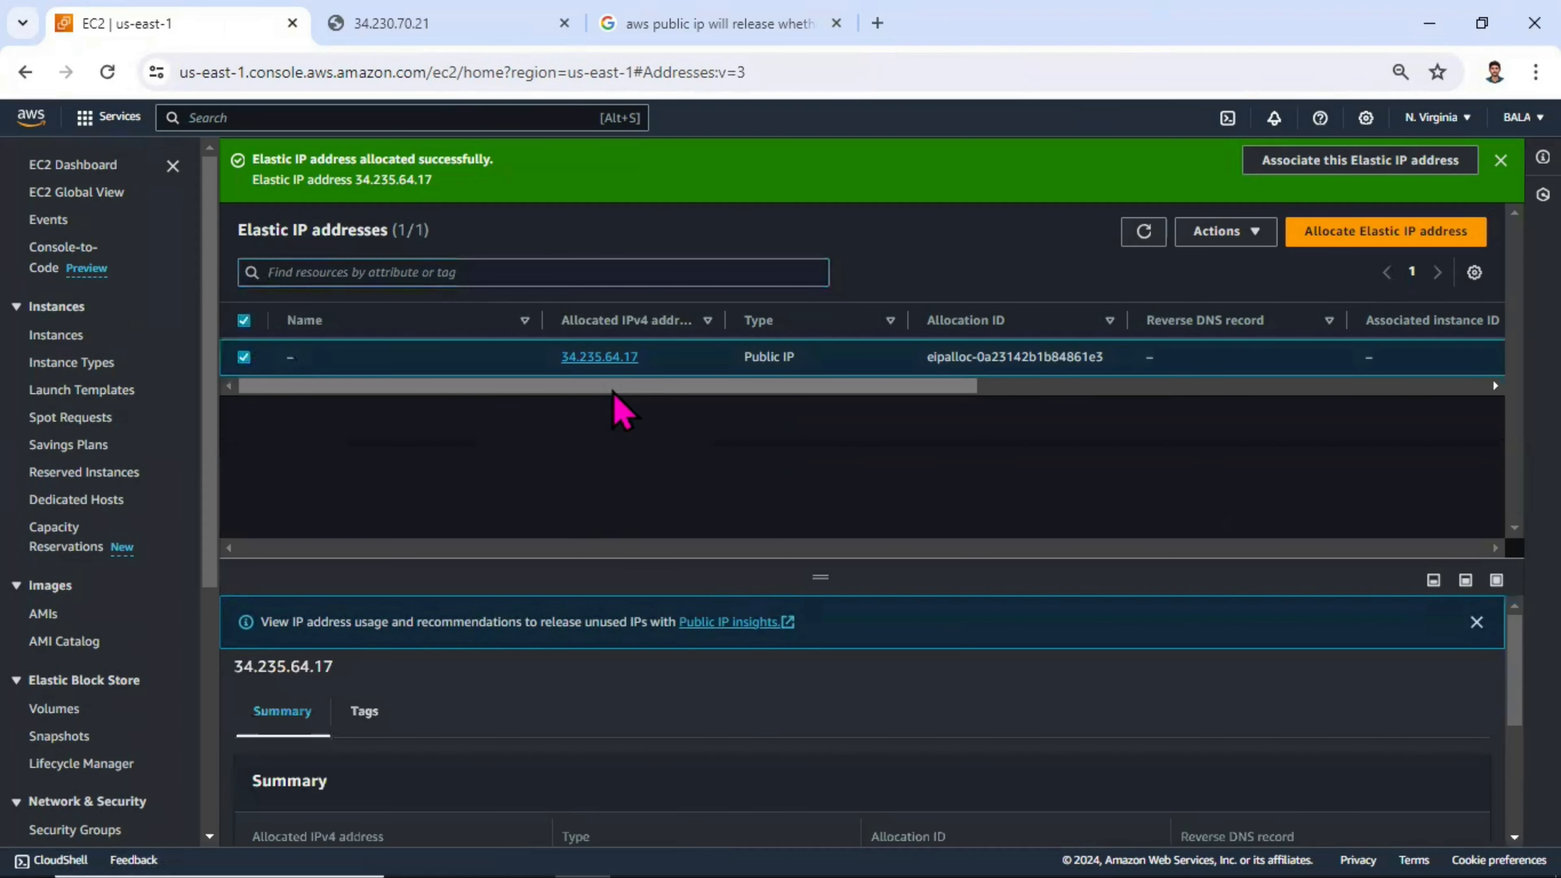
{"action": "left_click_drag", "start_coordinate": [639, 386], "coordinate": [1055, 415]}
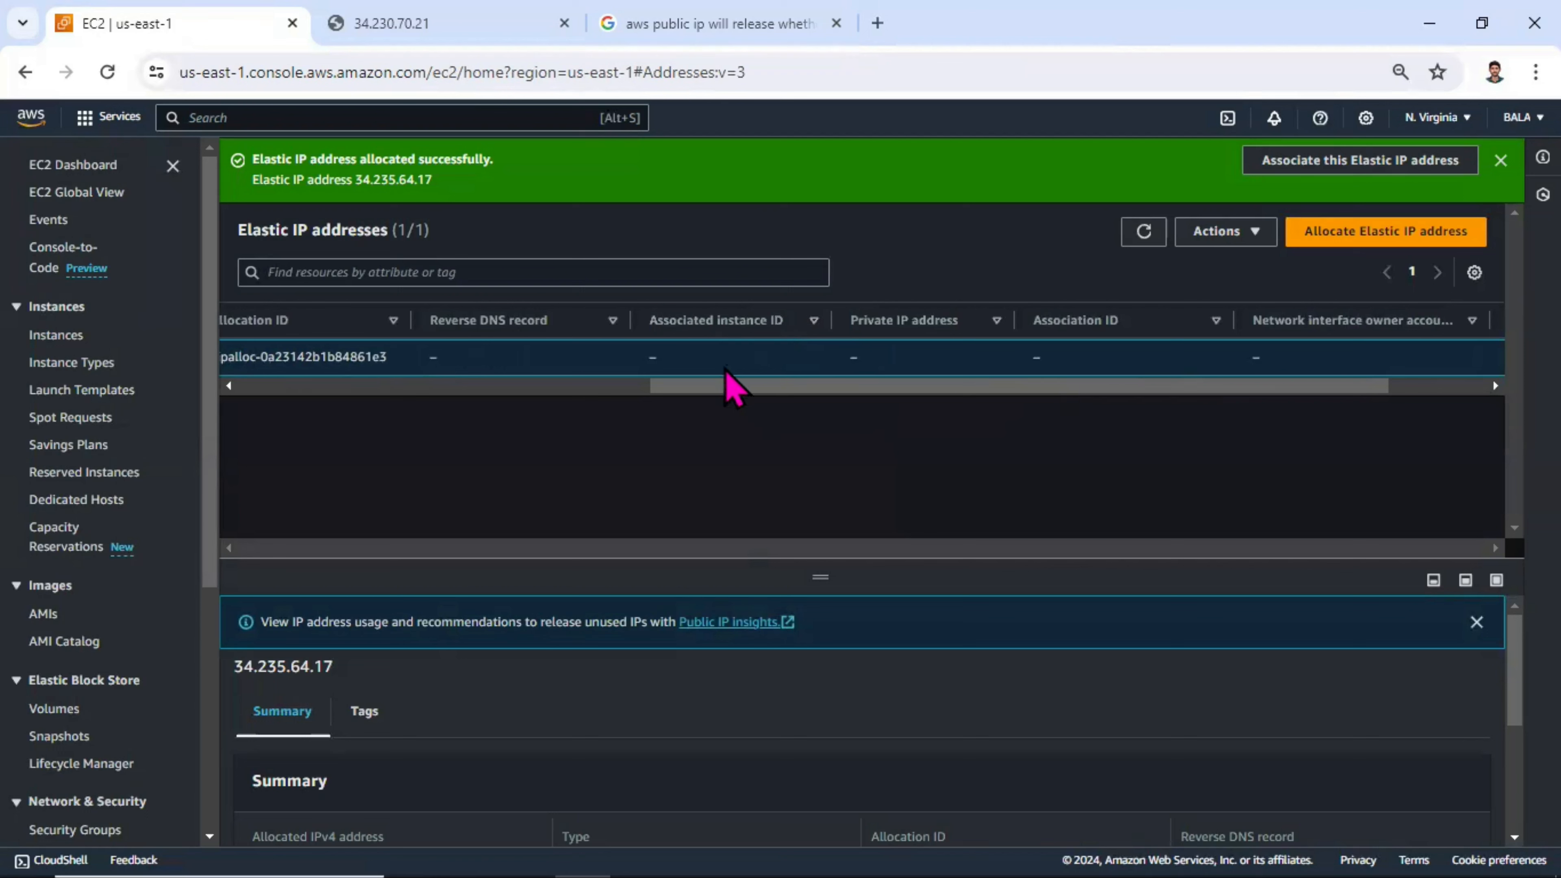
{"action": "left_click_drag", "start_coordinate": [726, 386], "coordinate": [114, 365]}
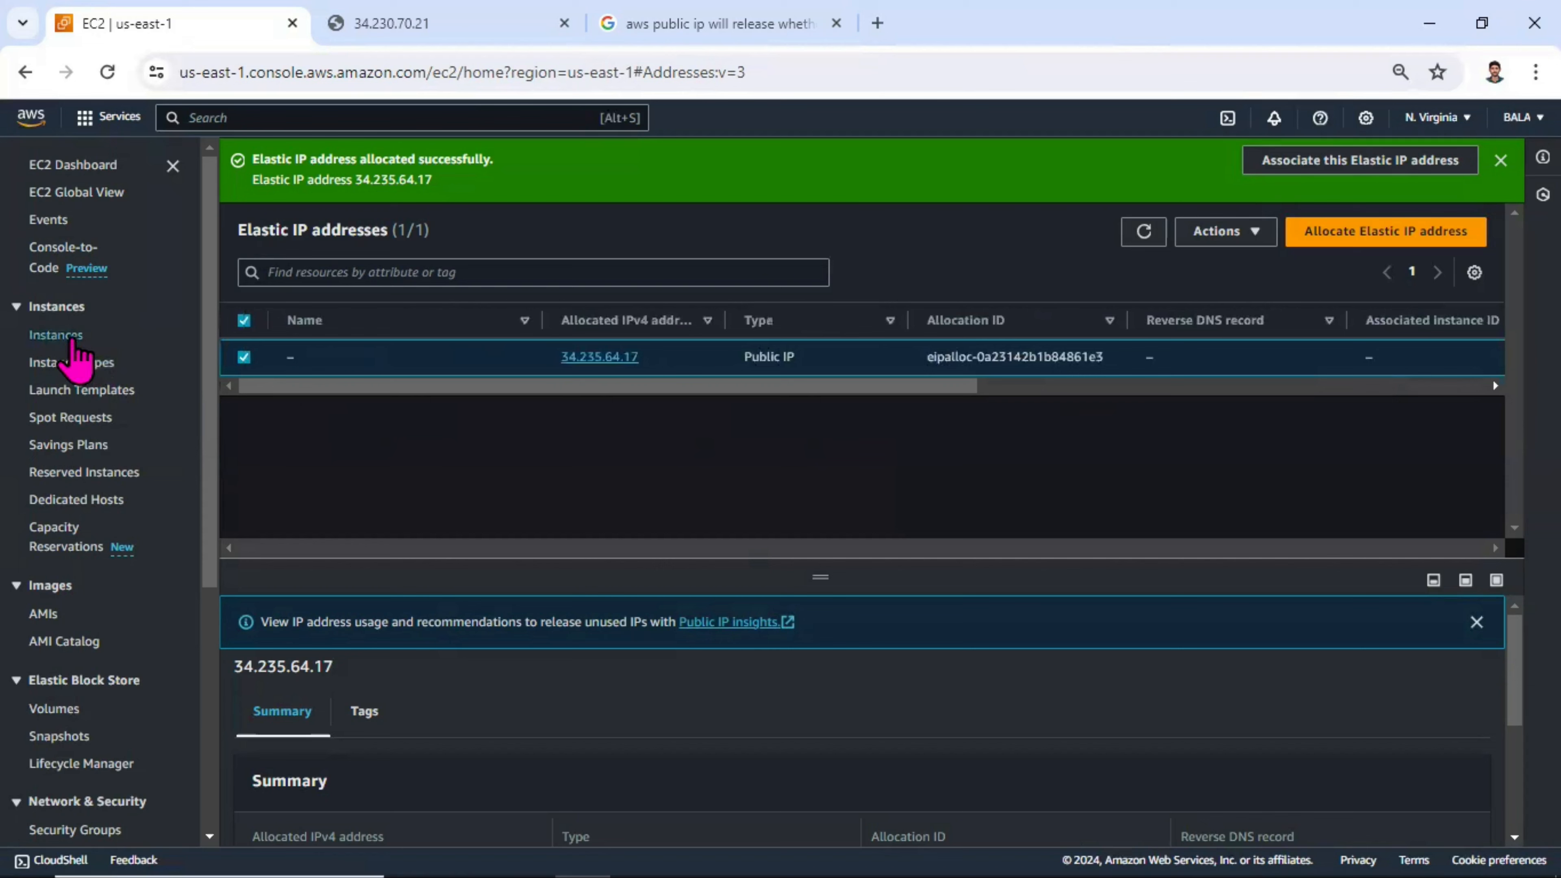
Check the restarted web-server instance's public IPv4 address against the web page open at 34.230.70.21.
{"action": "left_click", "coordinate": [72, 341]}
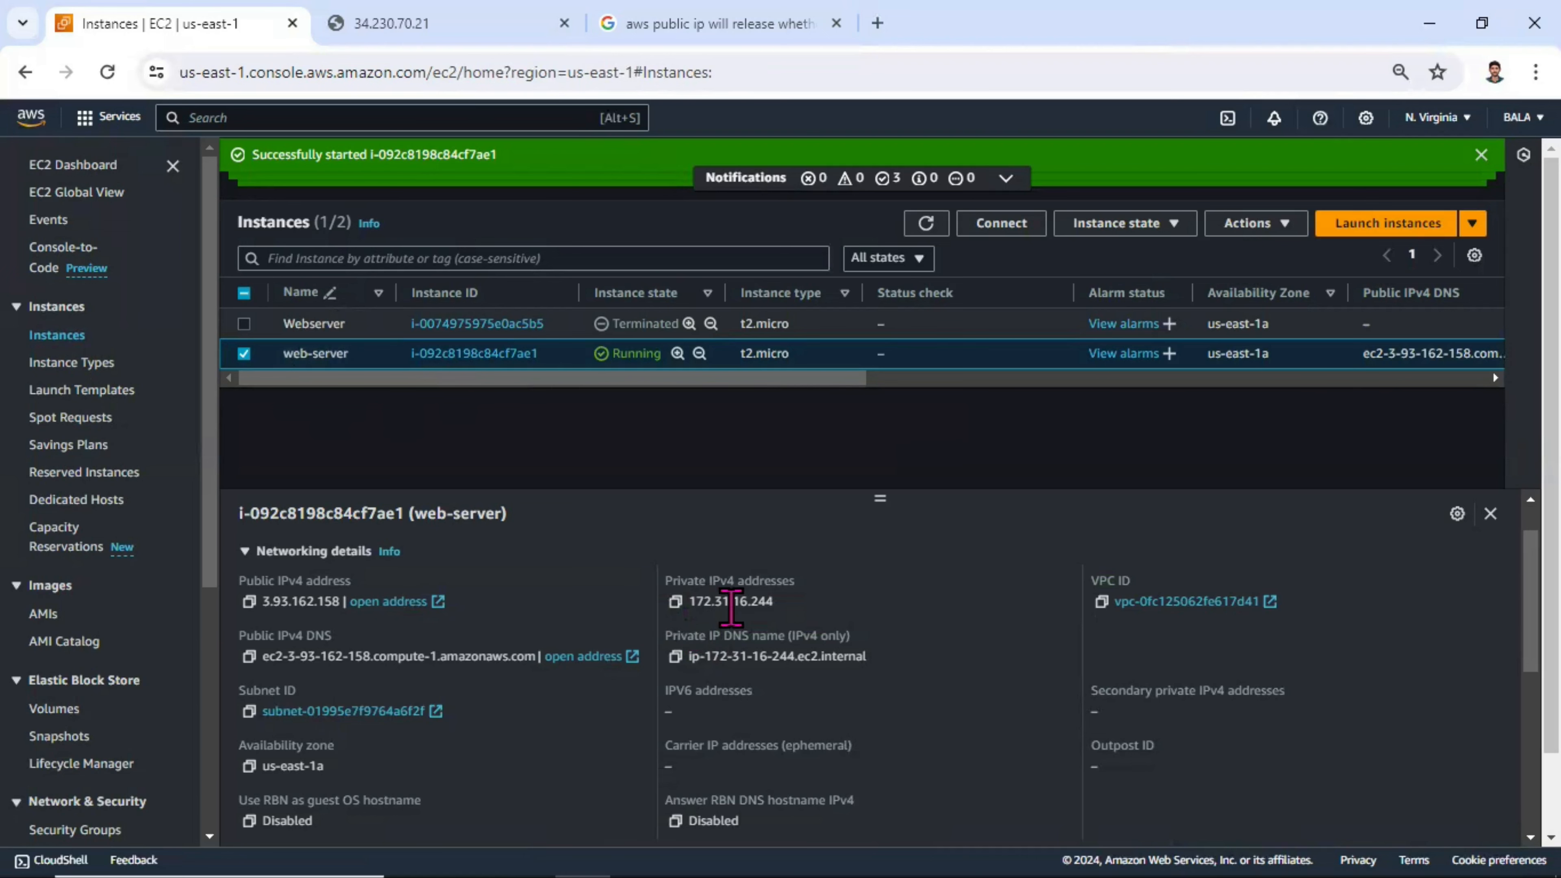
{"action": "left_click", "coordinate": [345, 25]}
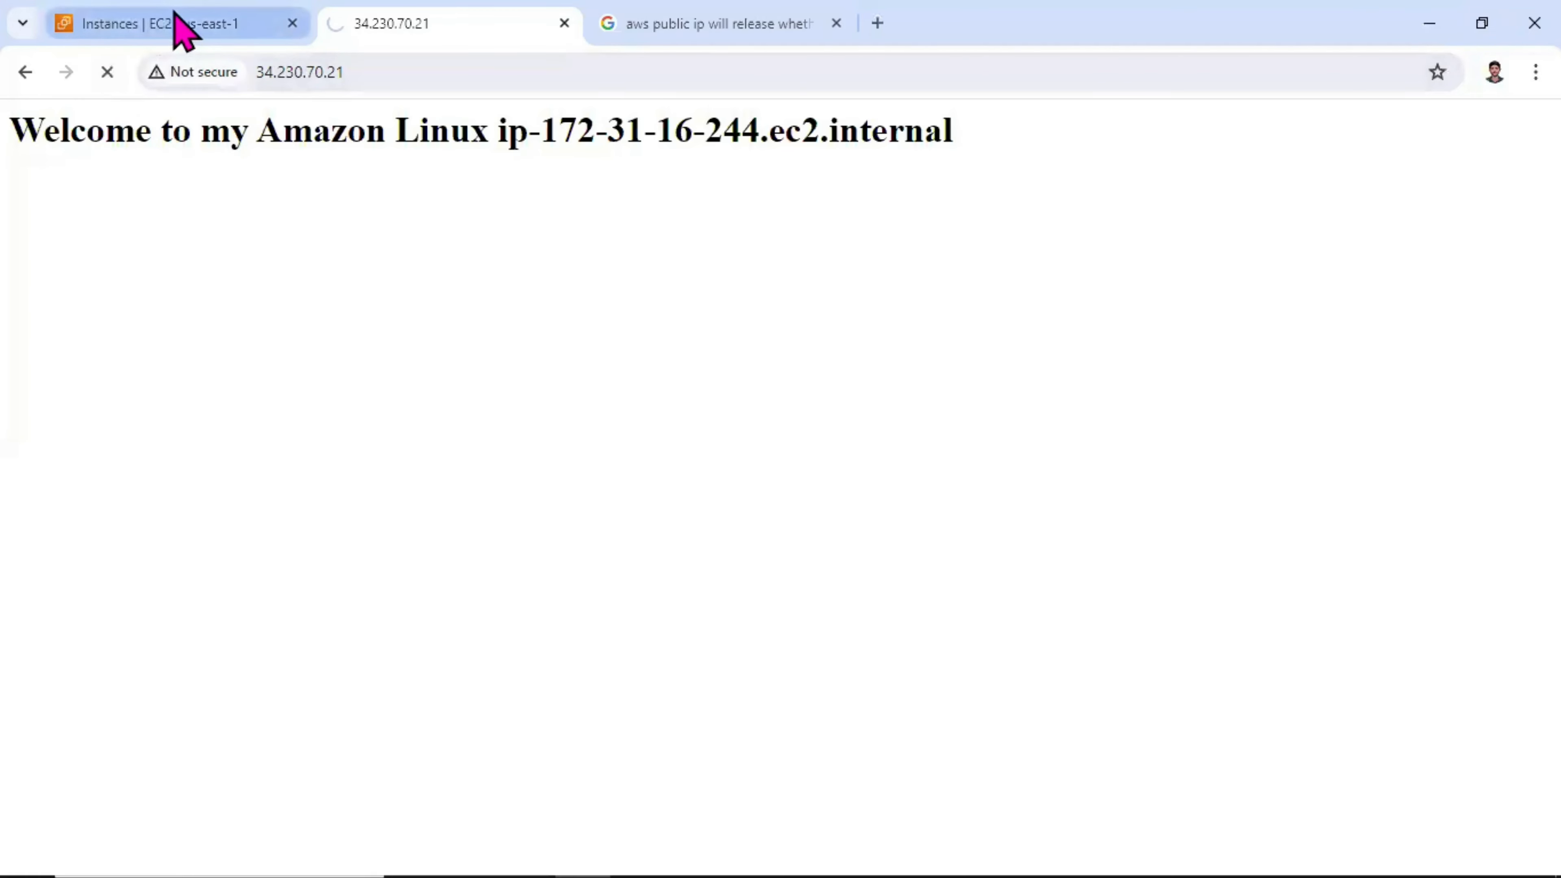
{"action": "left_click", "coordinate": [178, 23]}
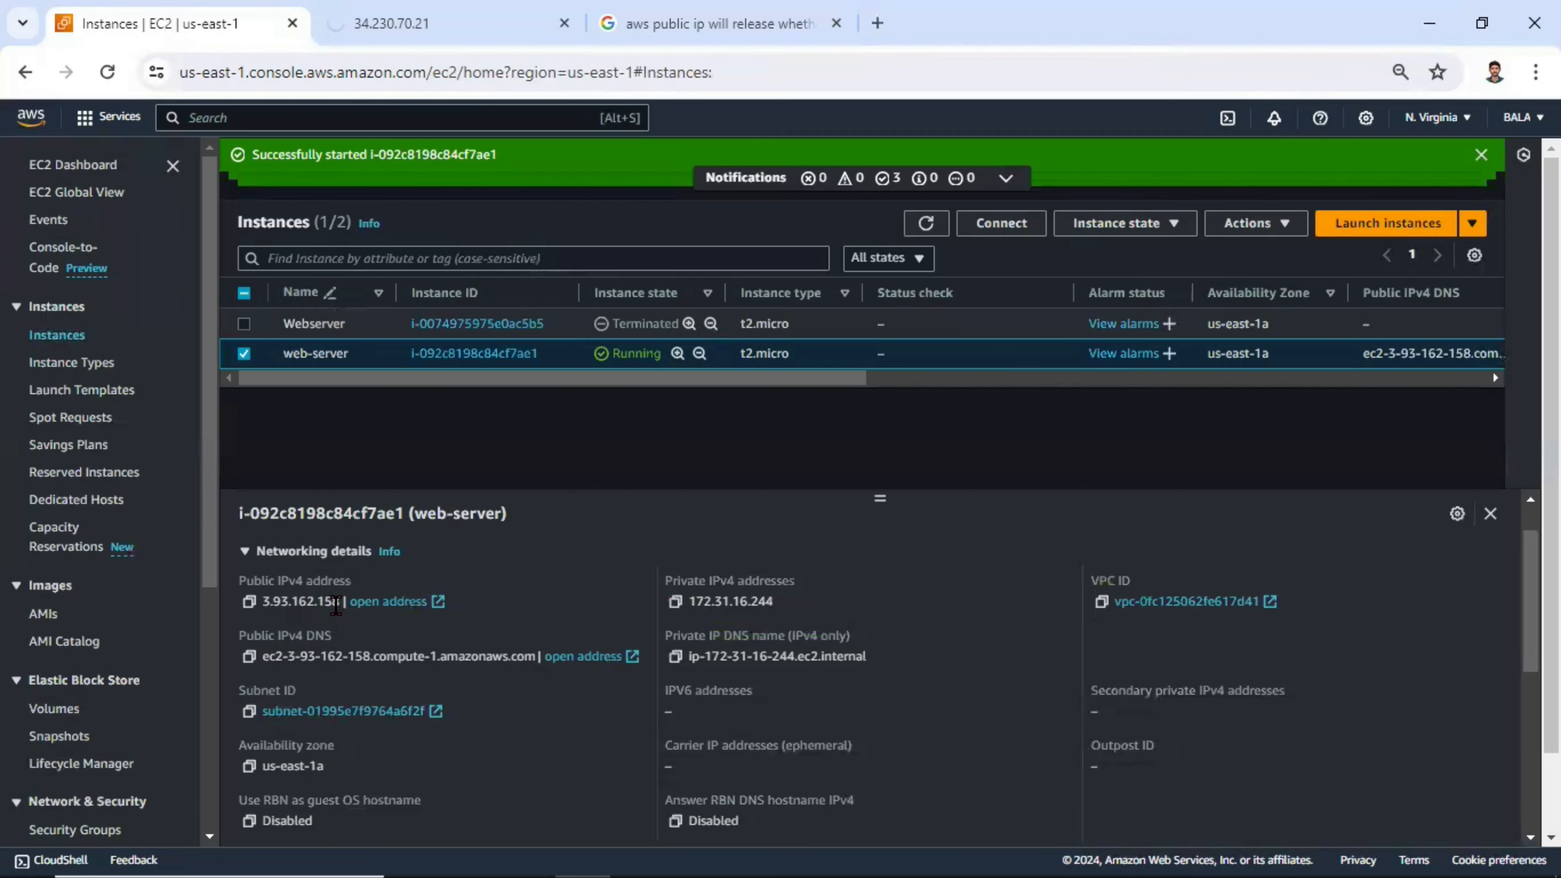
{"action": "left_click", "coordinate": [359, 22]}
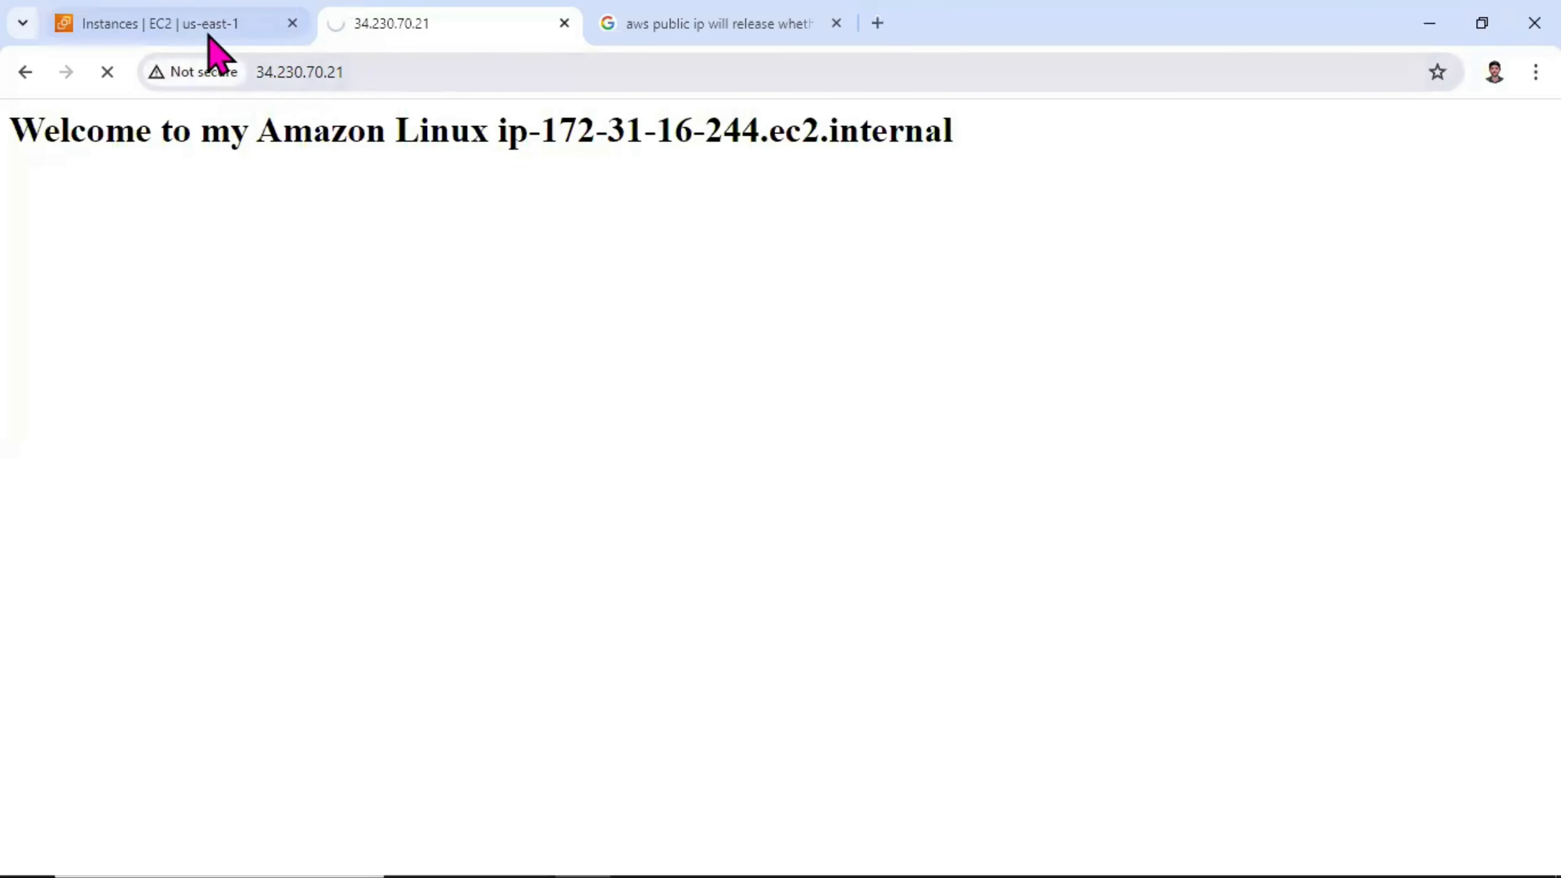
{"action": "left_click", "coordinate": [195, 28]}
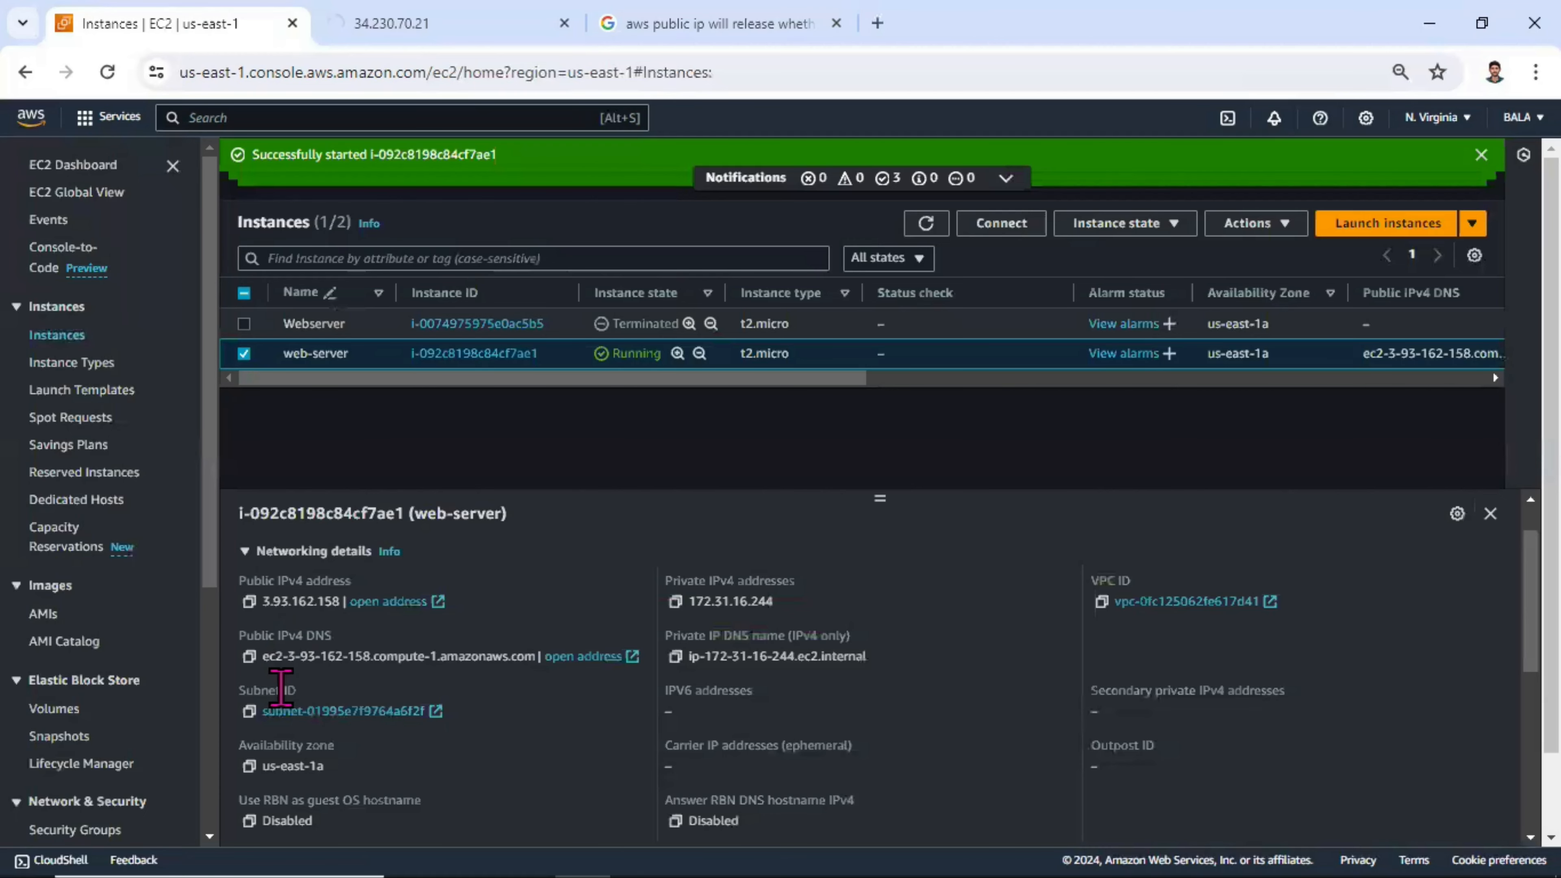
{"action": "left_click", "coordinate": [249, 604]}
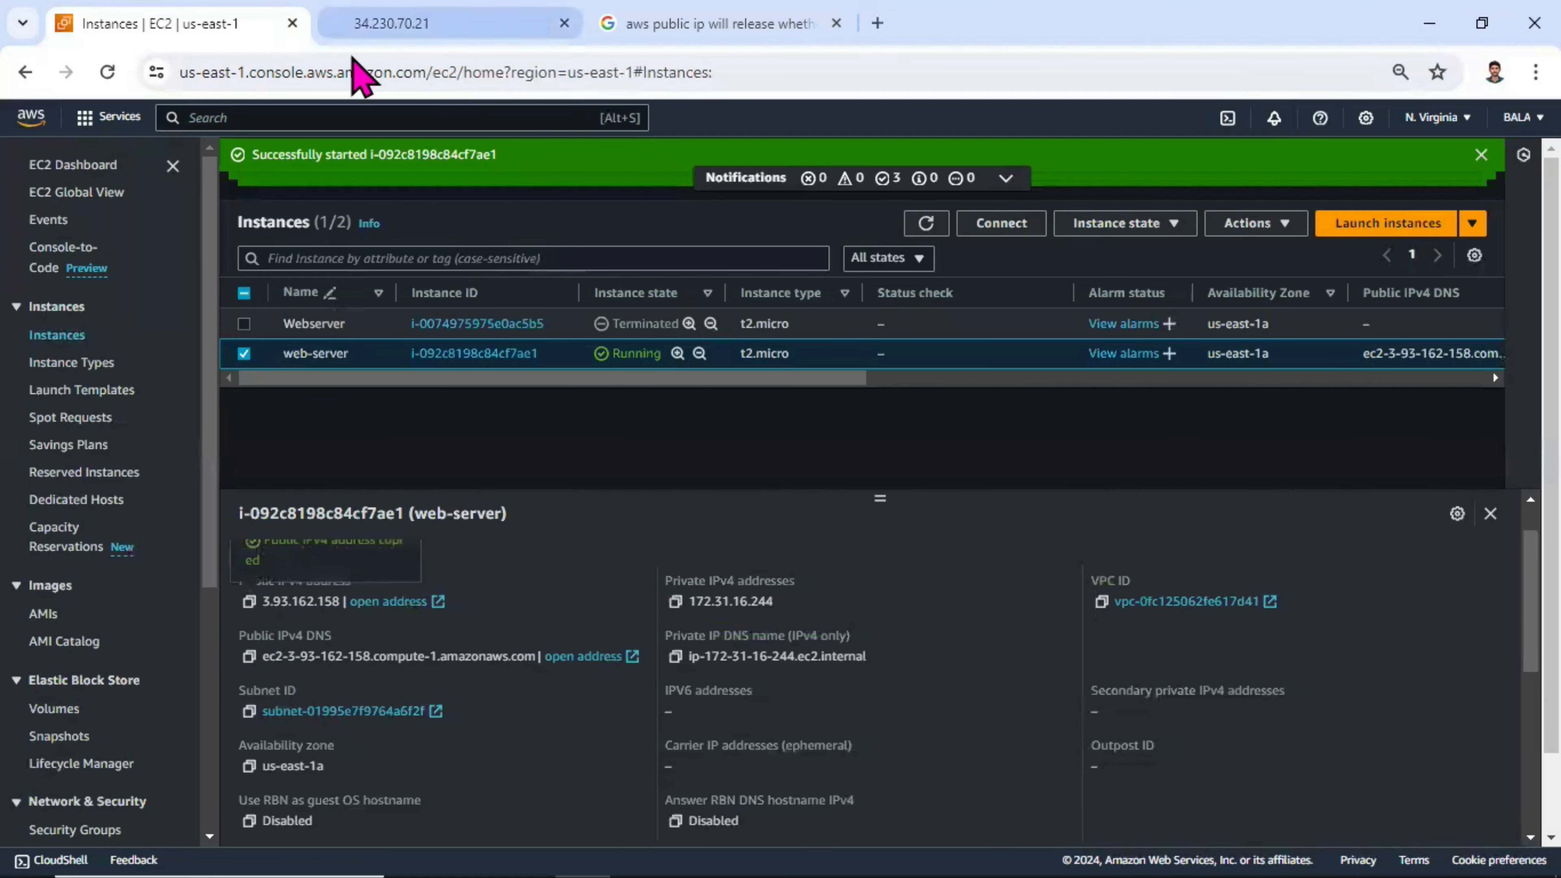
{"action": "left_click", "coordinate": [365, 28]}
{"action": "left_click", "coordinate": [318, 68]}
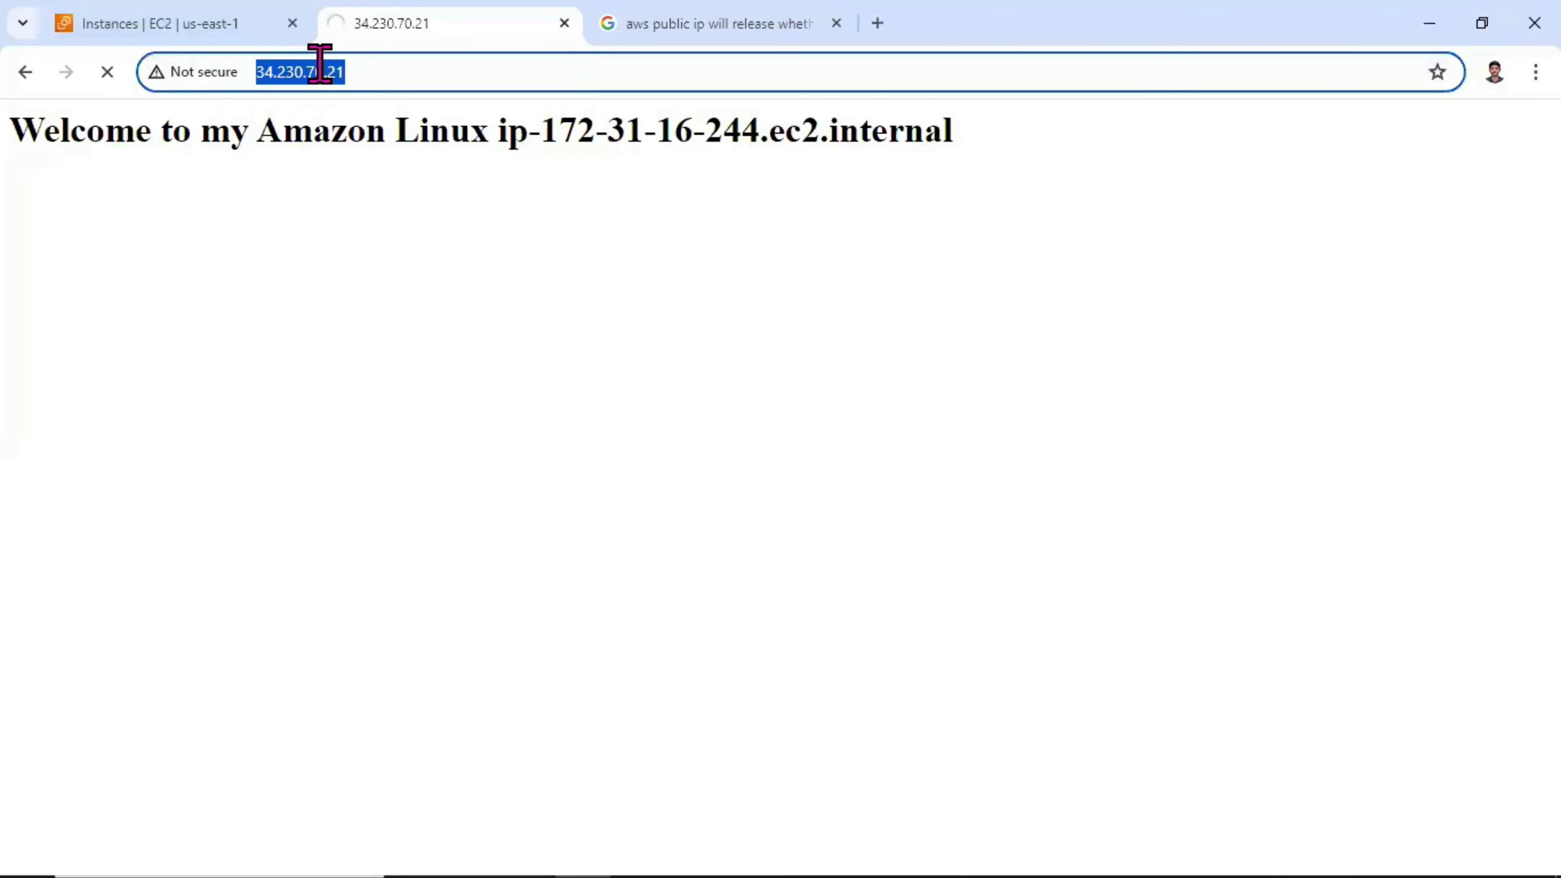
{"action": "type", "text": "http://"}
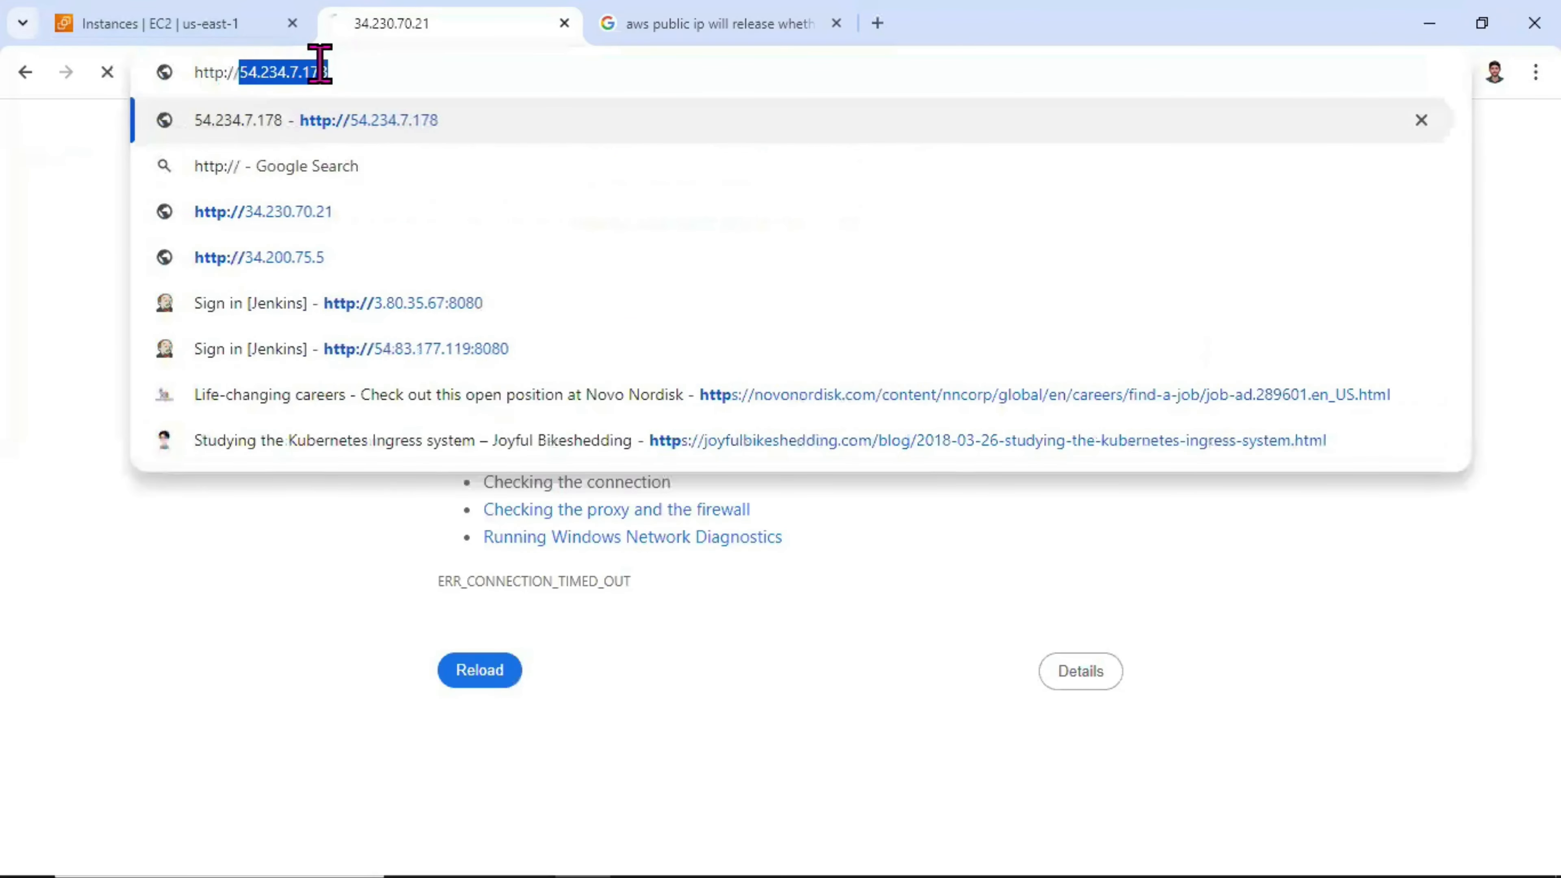
{"action": "key", "text": "ctrl+v"}
{"action": "key", "text": "Return"}
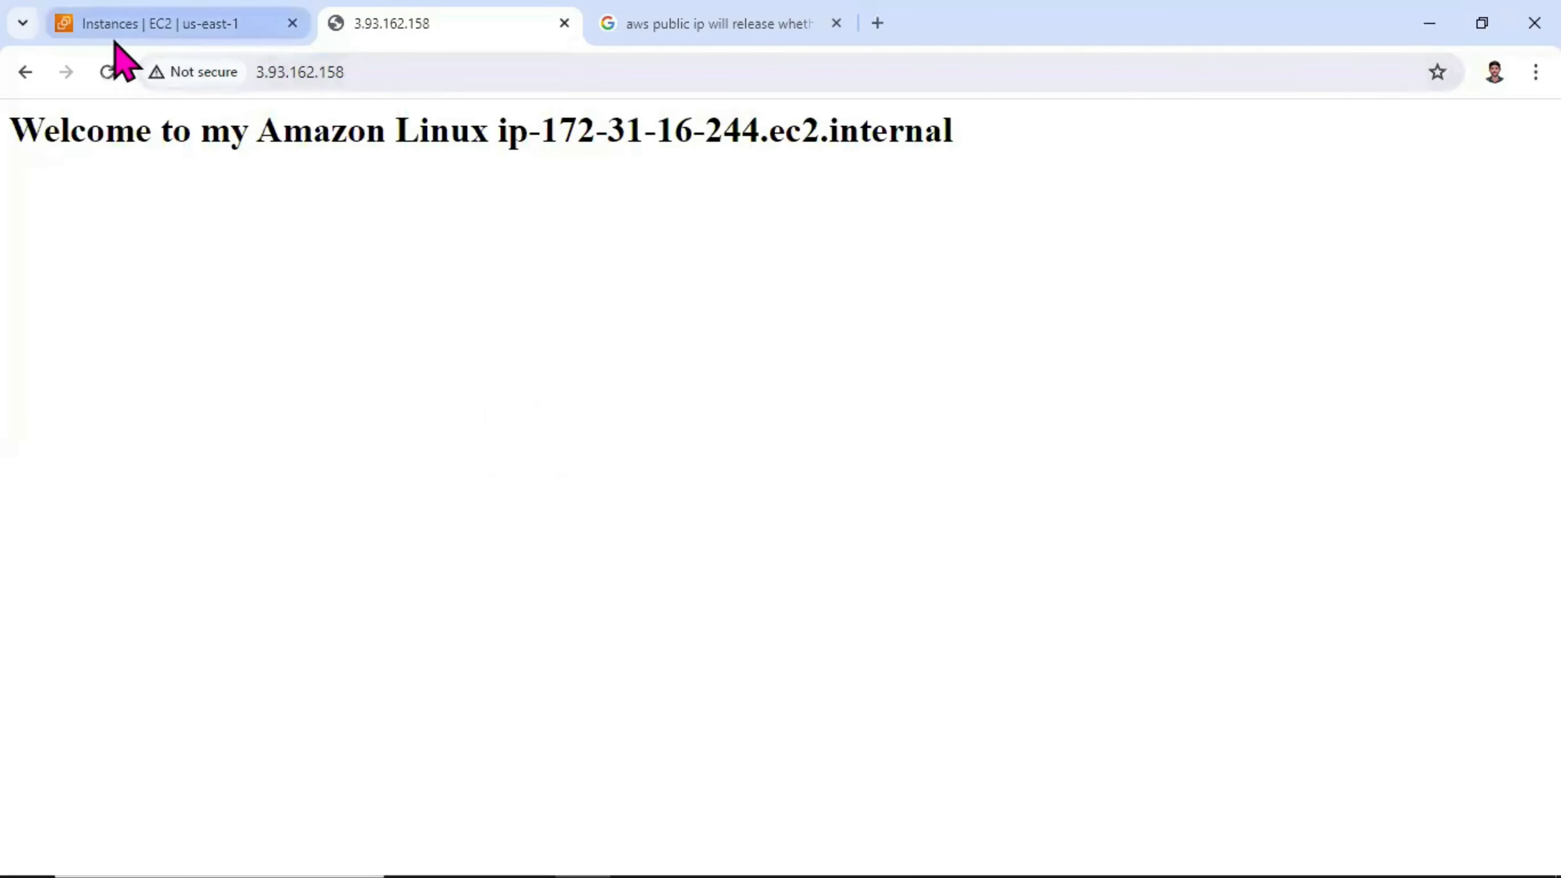
Return to the EC2 console's Elastic IPs, select 34.235.64.17, and open its Associate Elastic IP address form.
{"action": "left_click", "coordinate": [148, 25]}
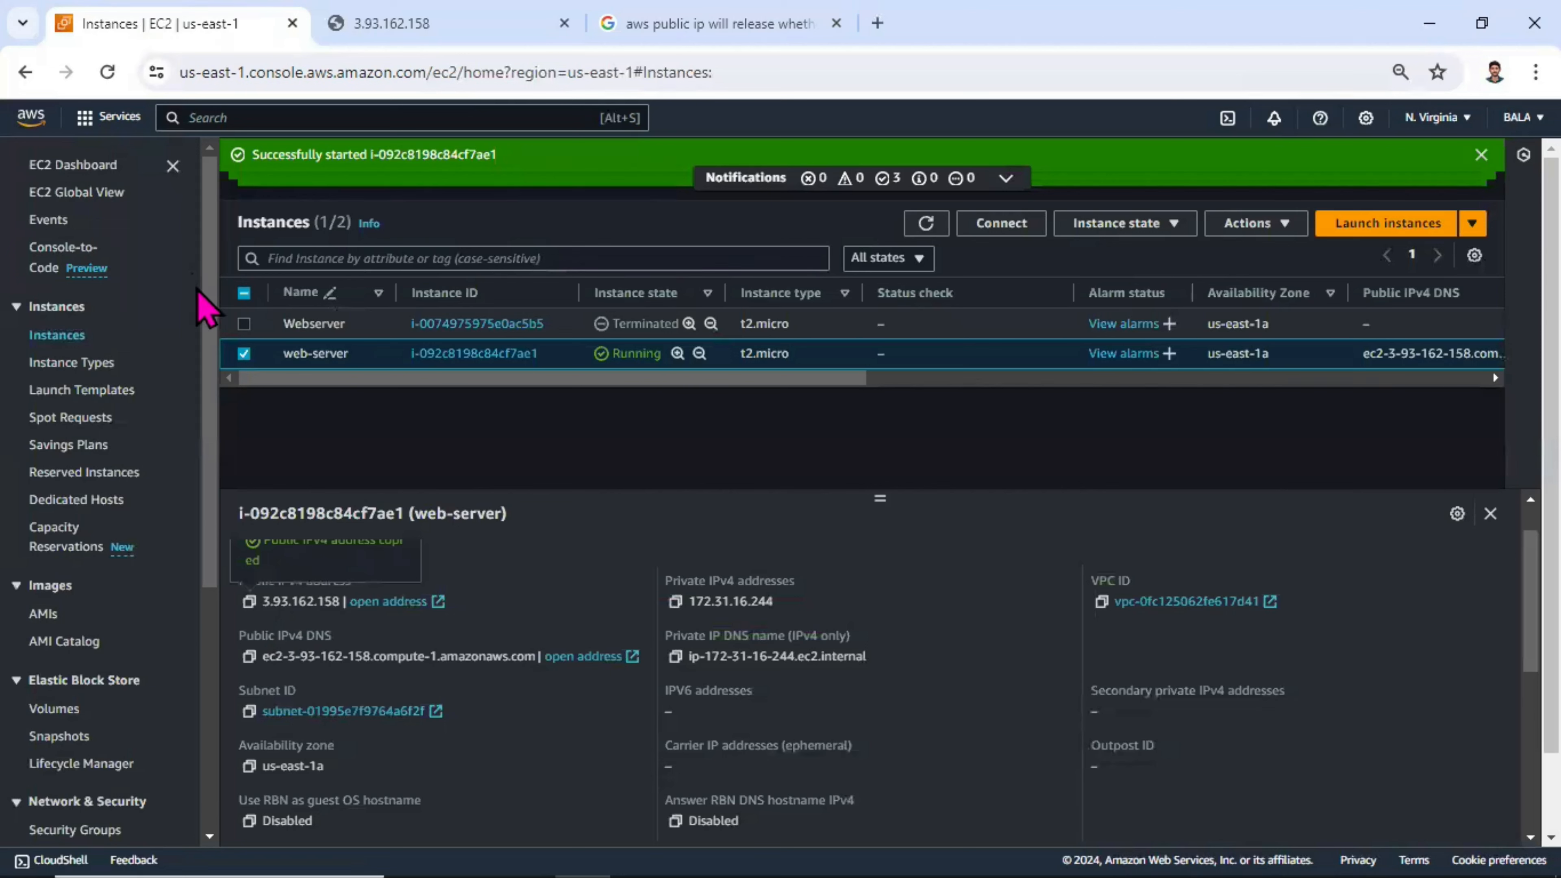
{"action": "left_click_drag", "start_coordinate": [209, 314], "coordinate": [223, 550]}
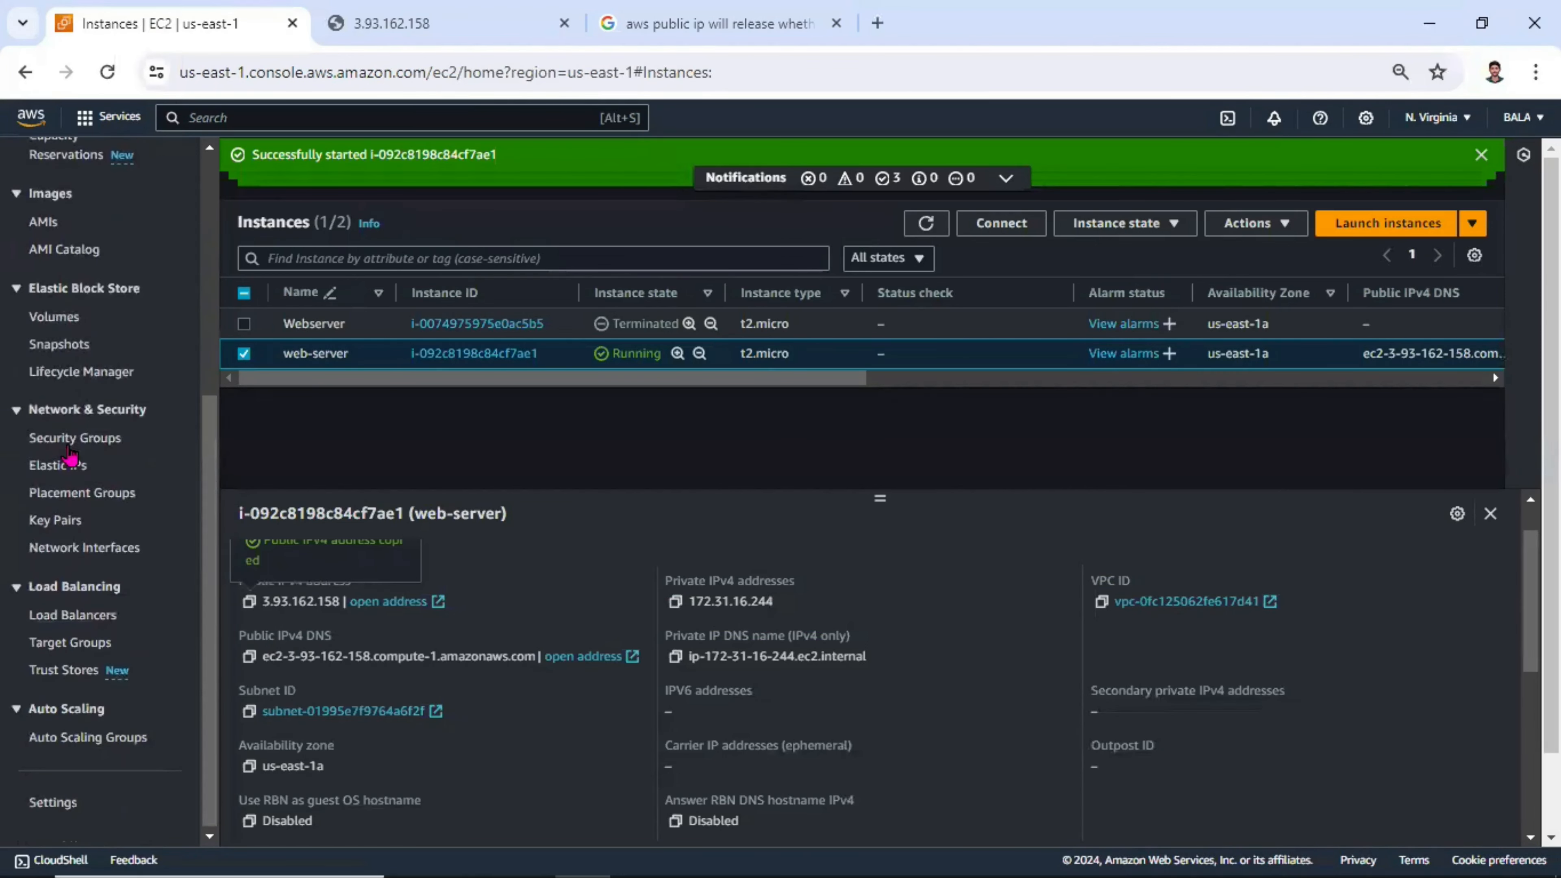
{"action": "left_click", "coordinate": [69, 456]}
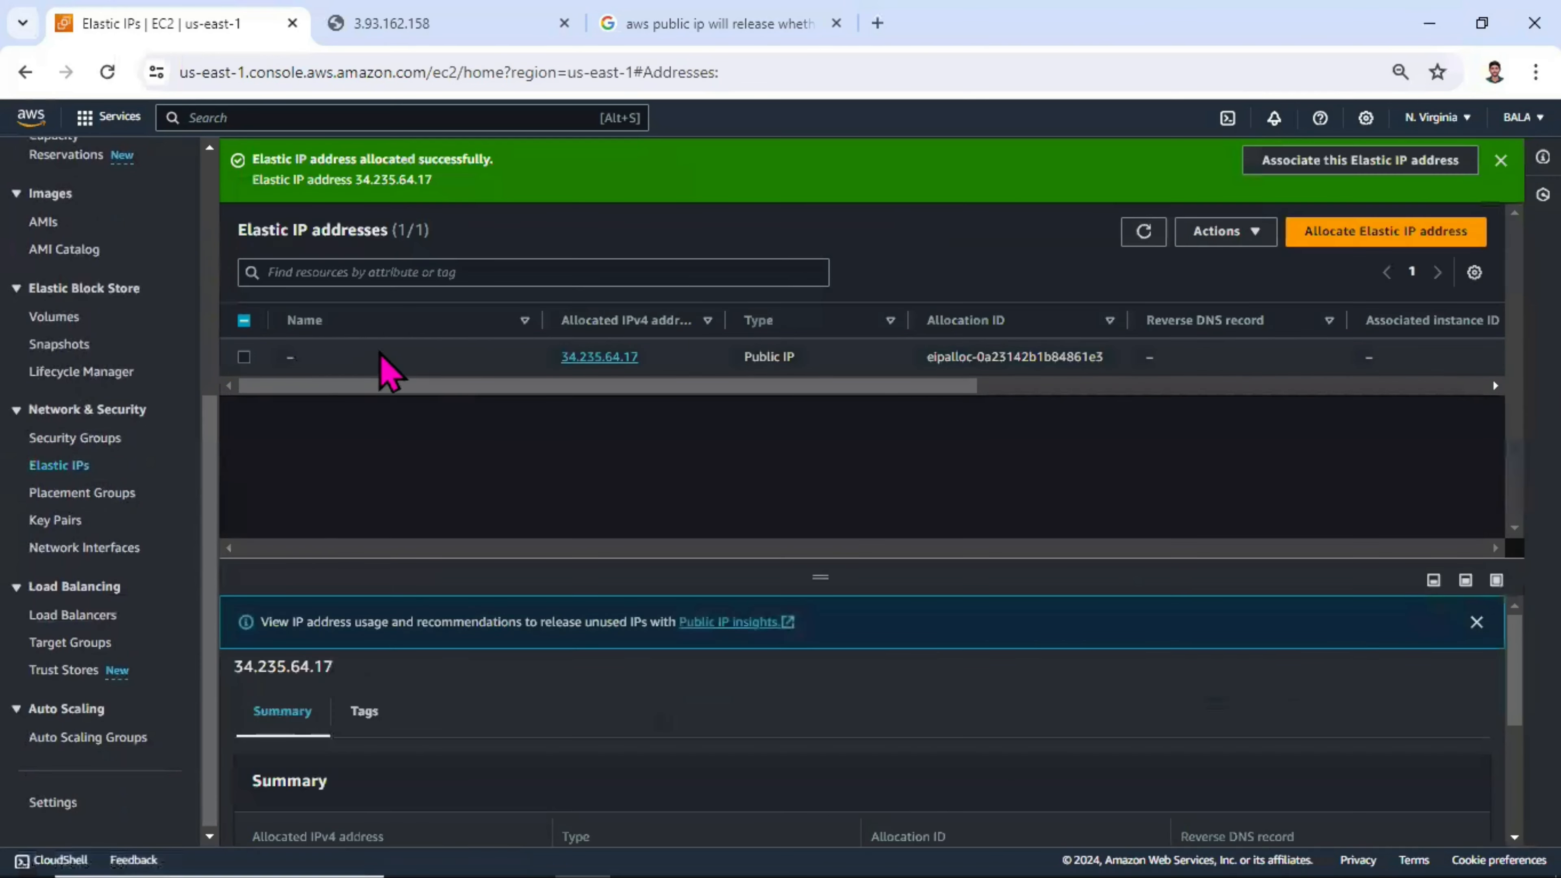
{"action": "left_click", "coordinate": [244, 320]}
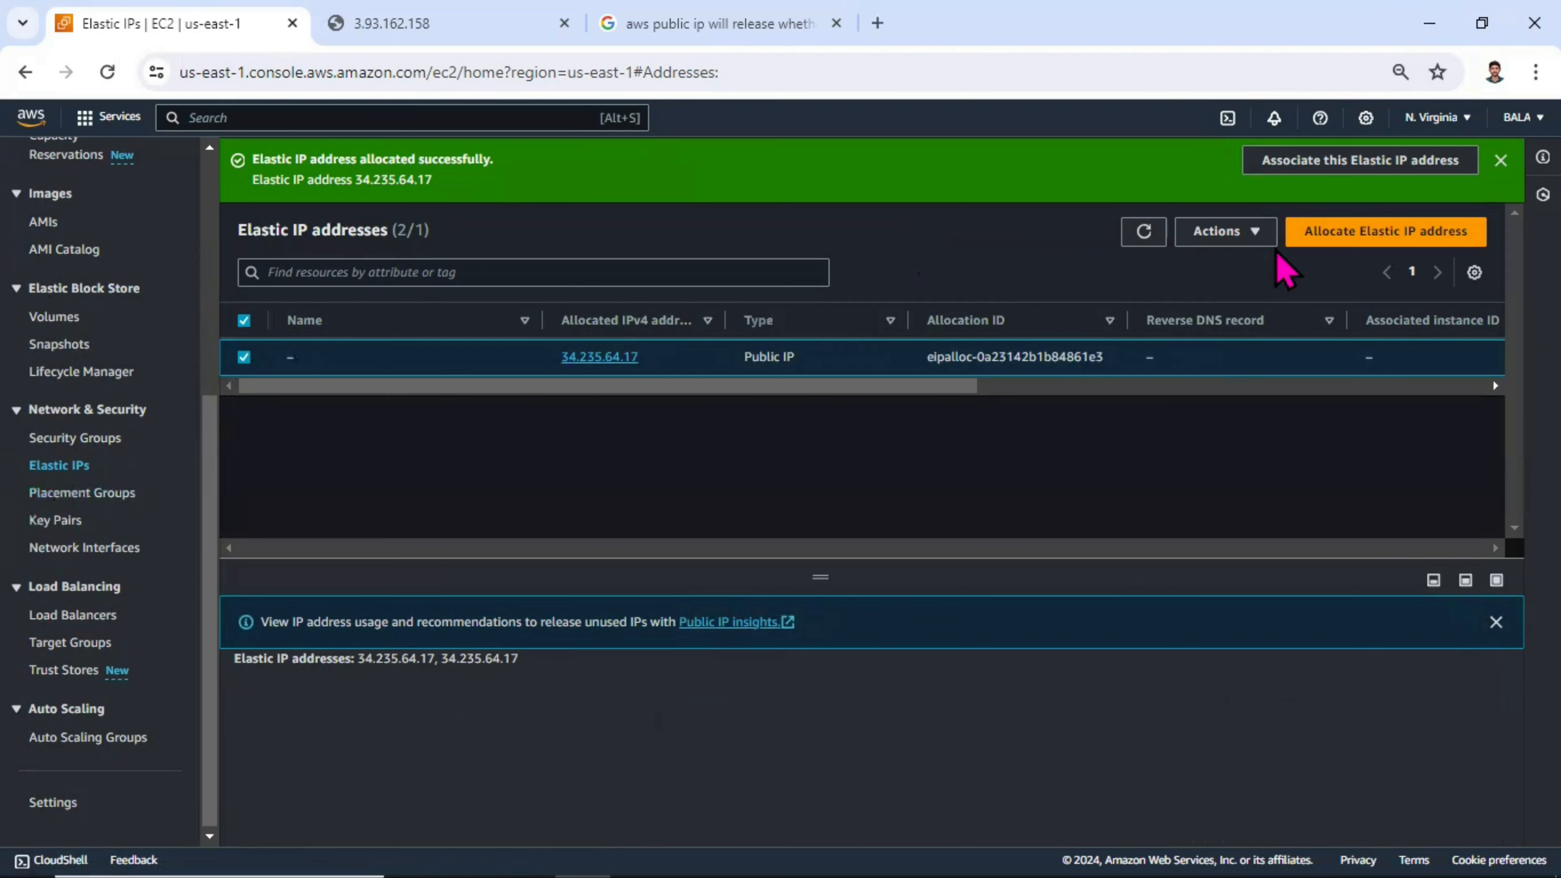
{"action": "left_click", "coordinate": [1255, 240]}
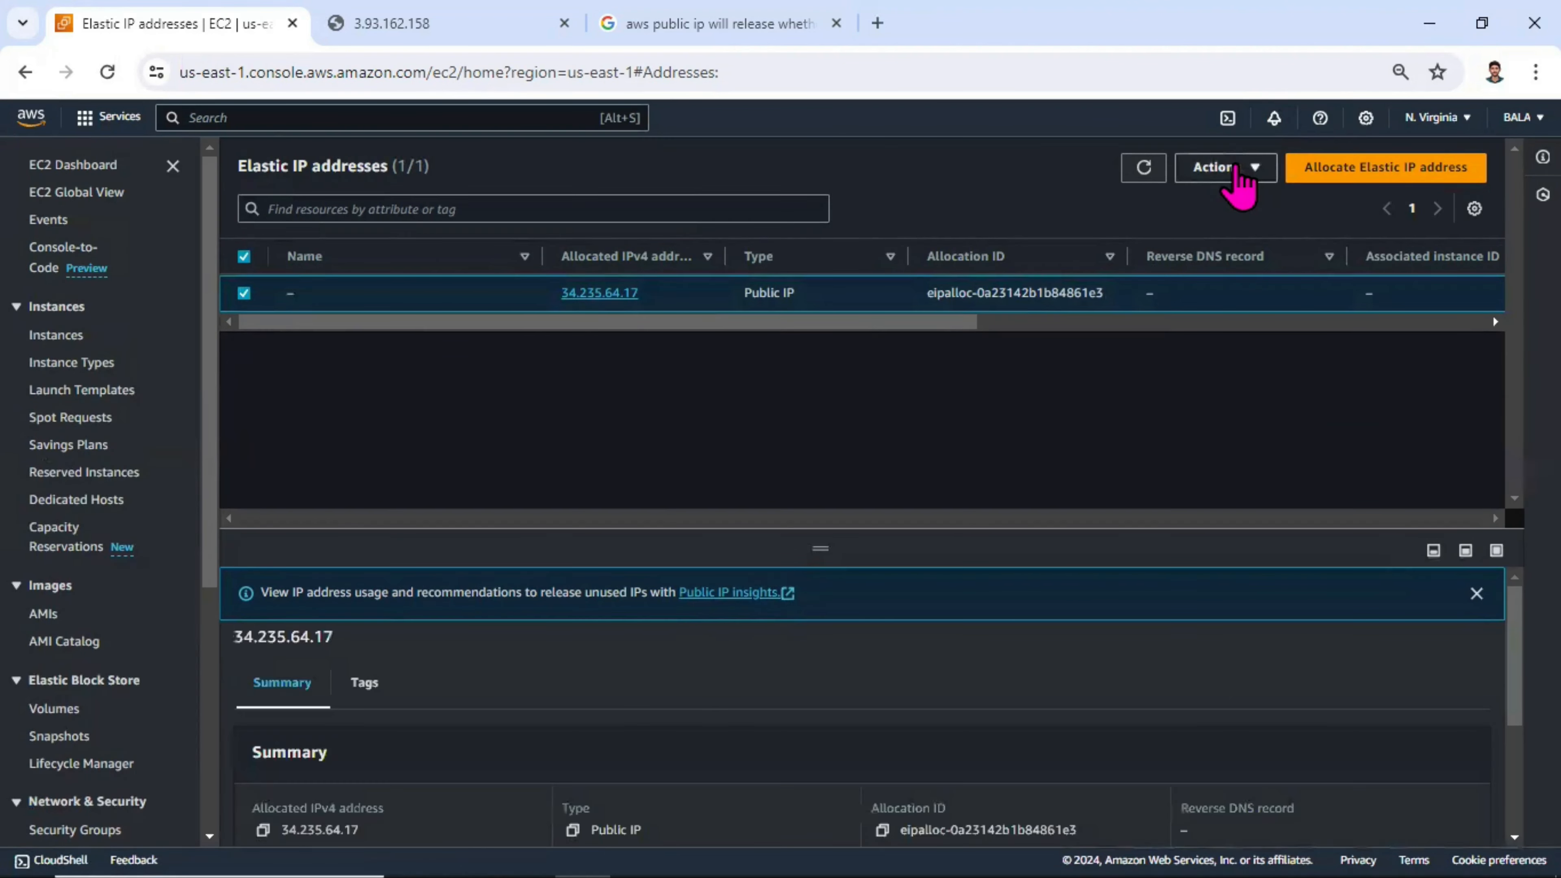
{"action": "left_click", "coordinate": [1239, 178]}
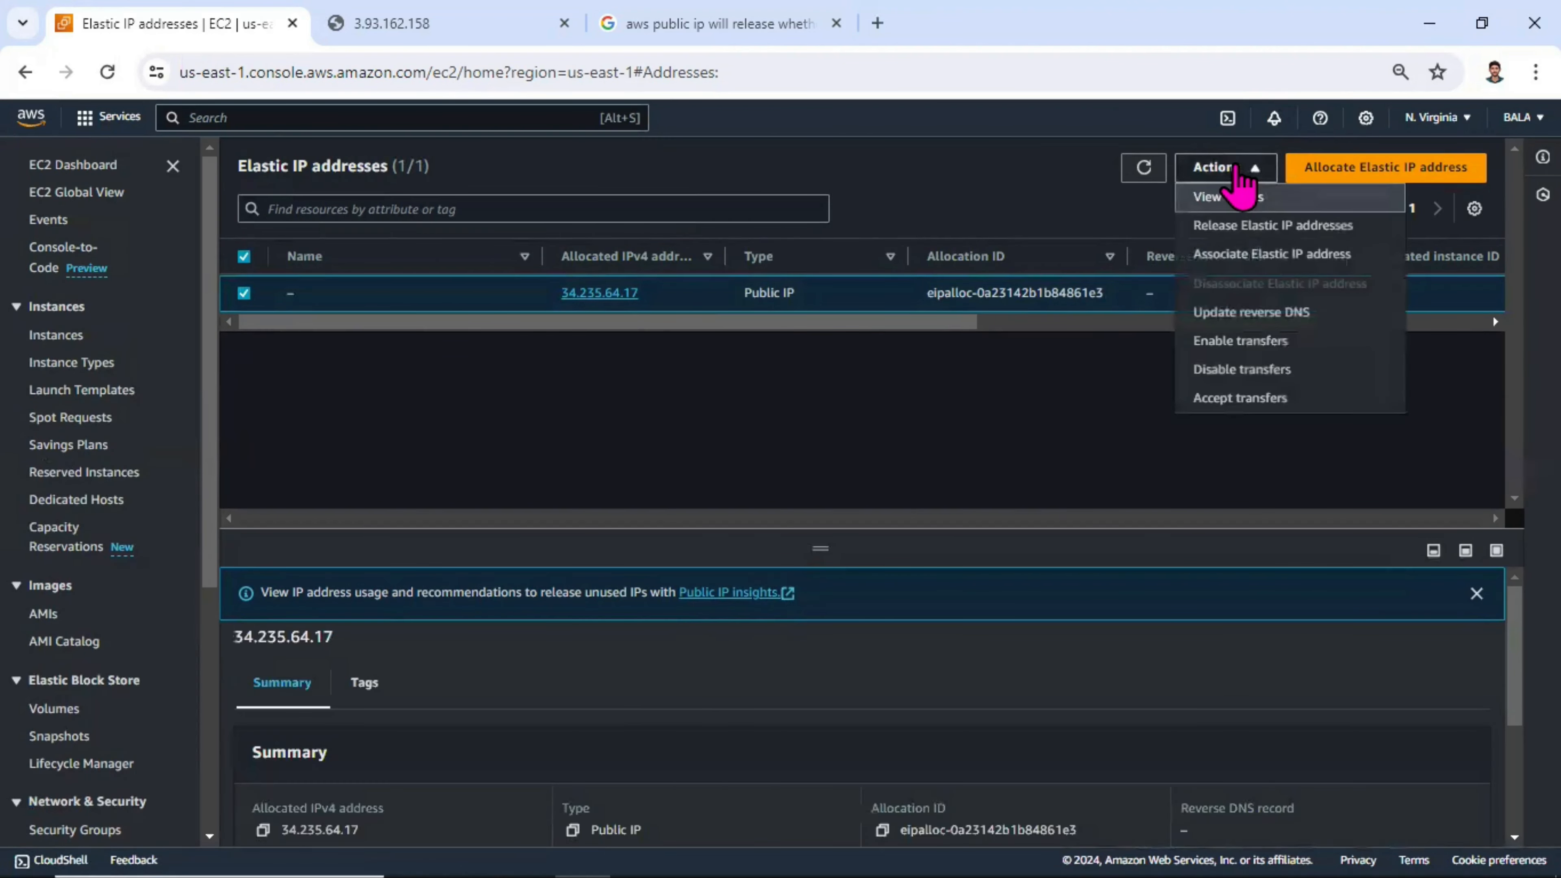
{"action": "left_click", "coordinate": [1238, 176]}
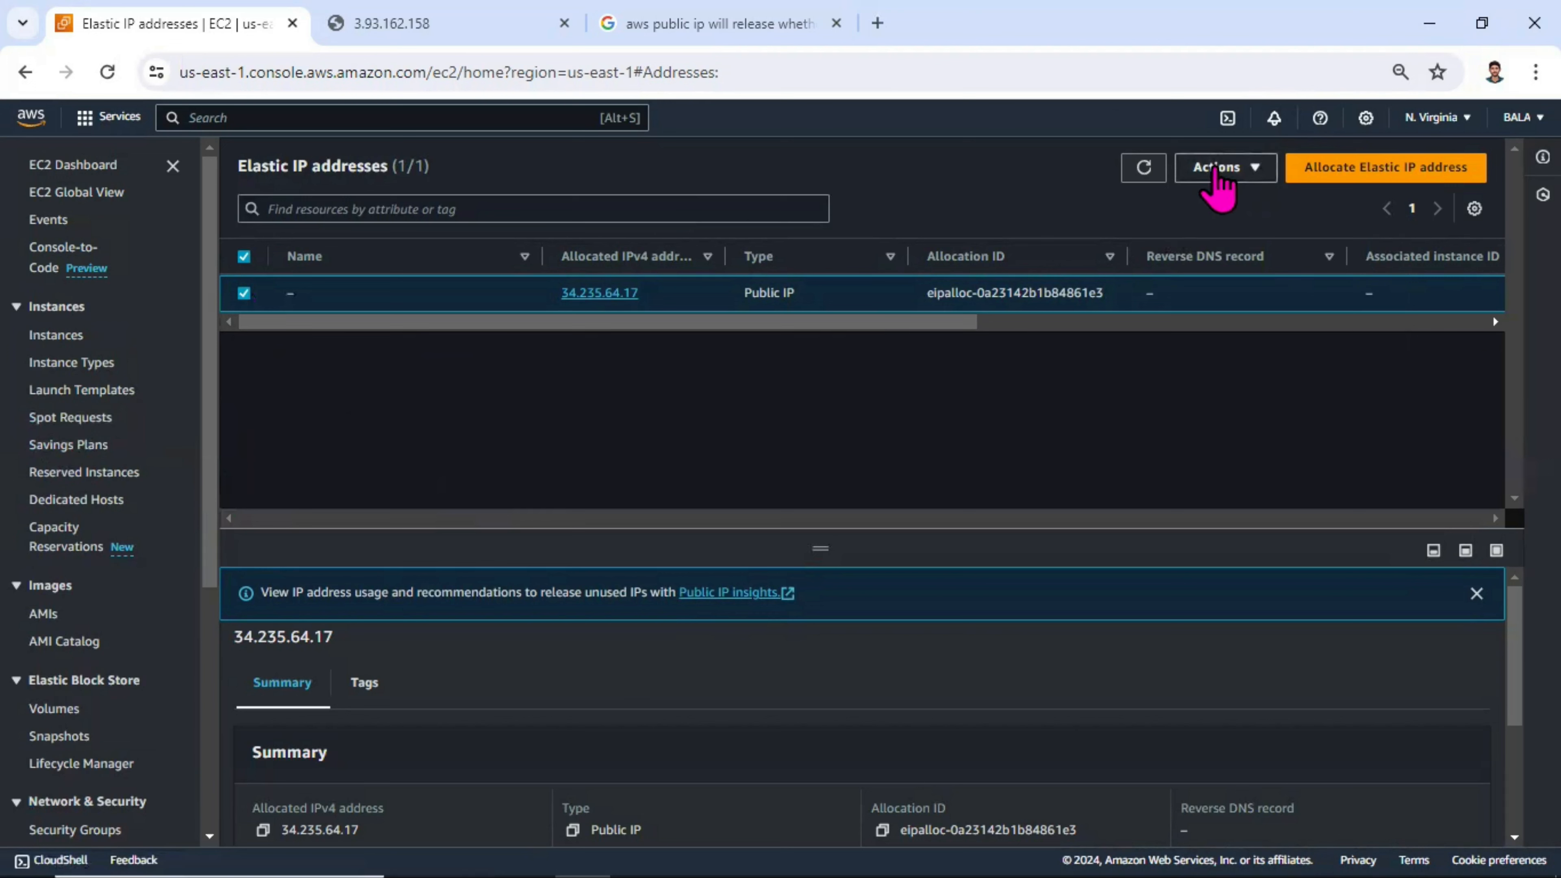
{"action": "left_click", "coordinate": [1216, 176]}
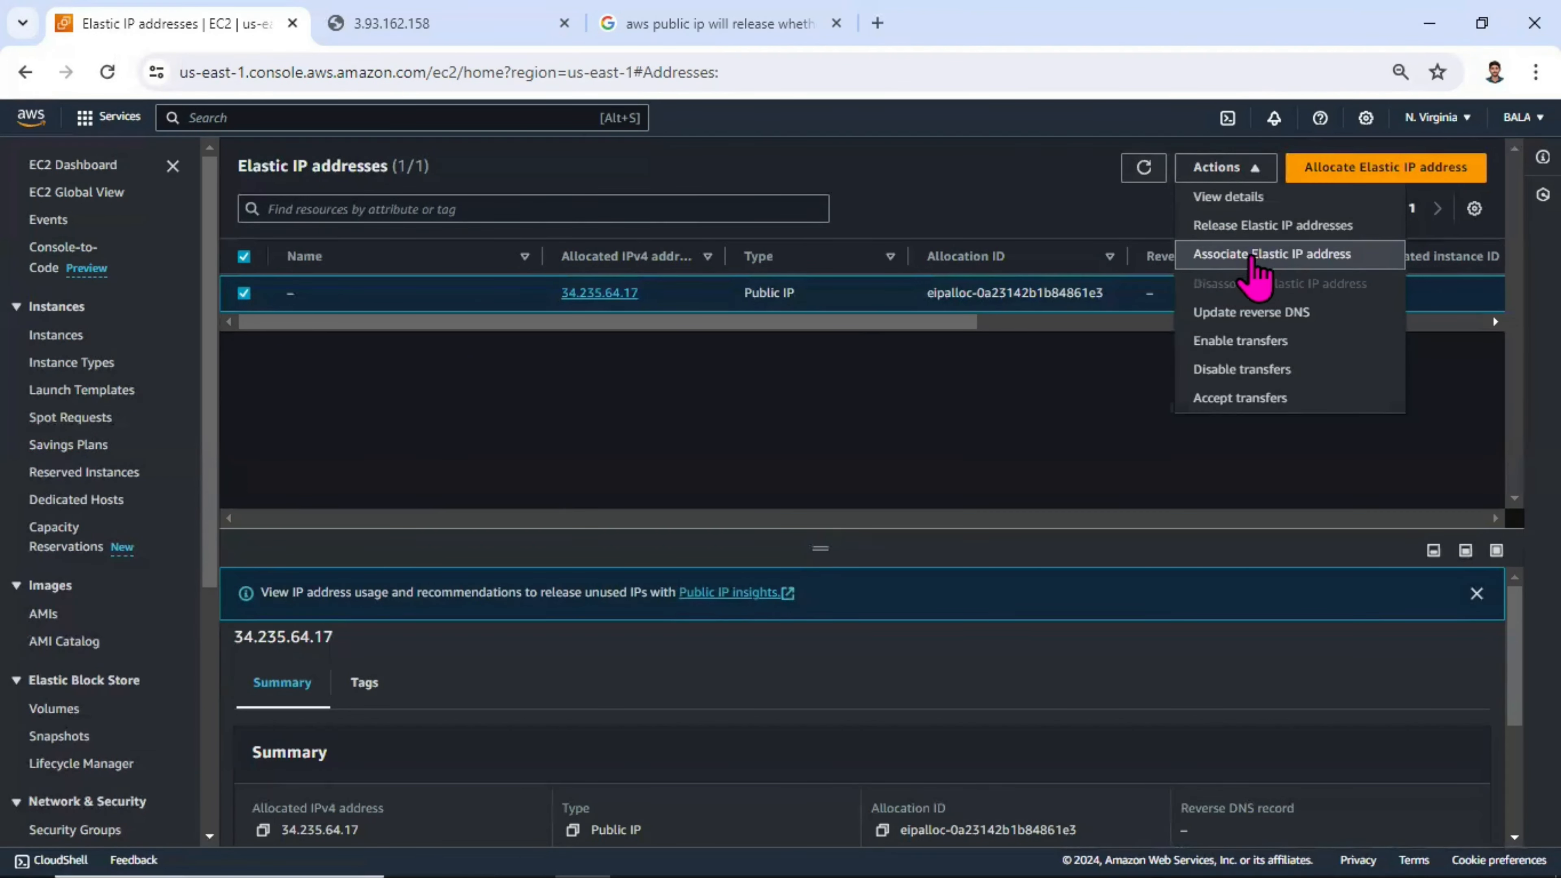
{"action": "left_click", "coordinate": [1275, 274]}
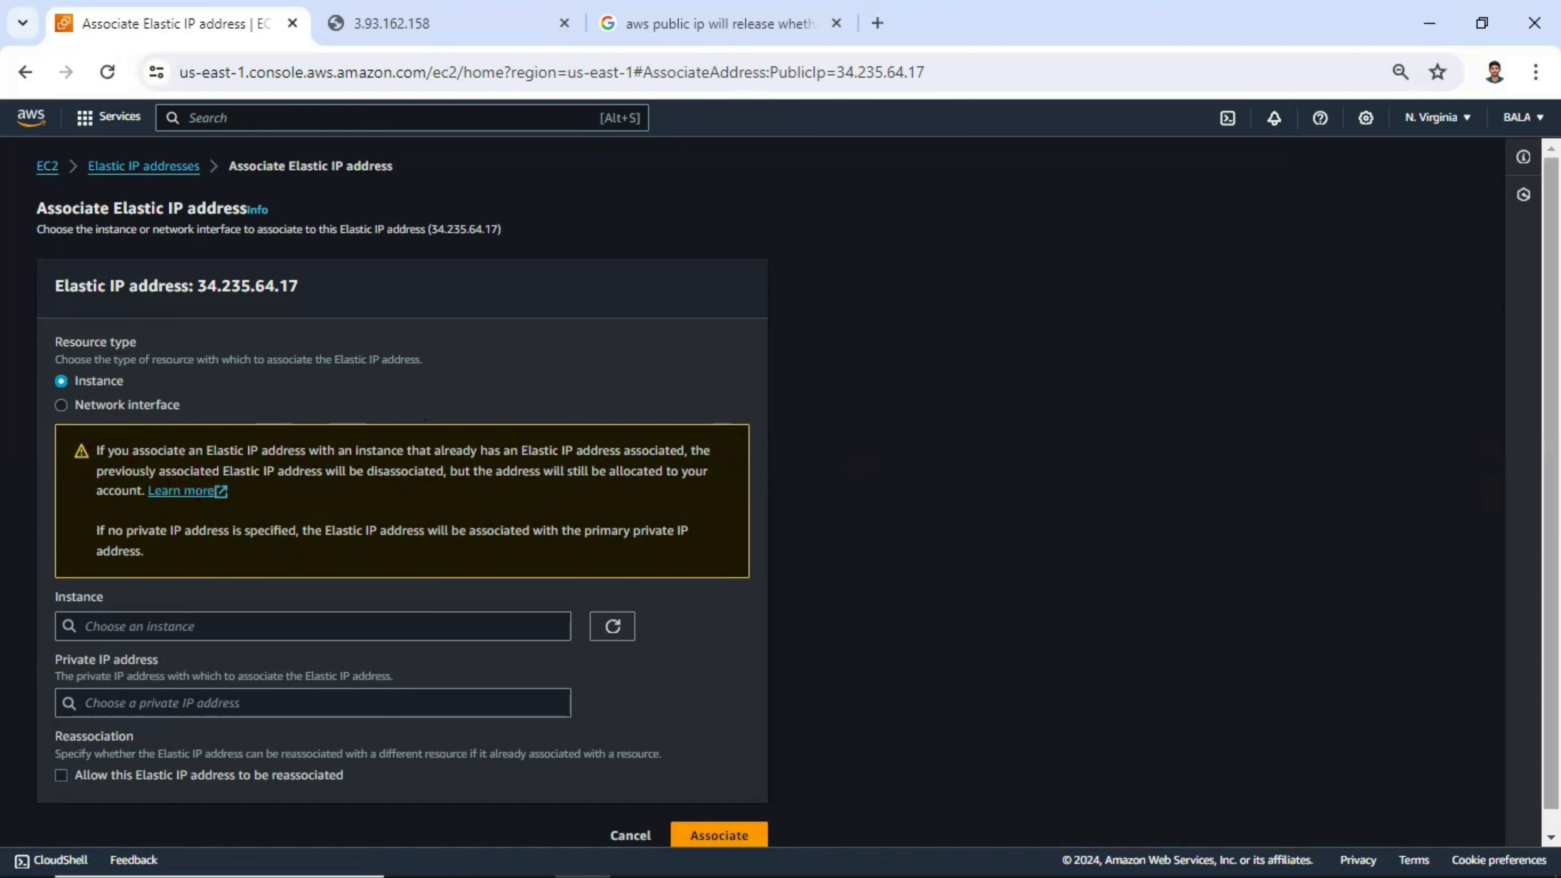
Set the association's resource type to Network interface and choose interface eni-02c51899bf4e93ecb.
{"action": "scroll", "coordinate": [781, 492], "scroll_direction": "down", "scroll_amount": 1}
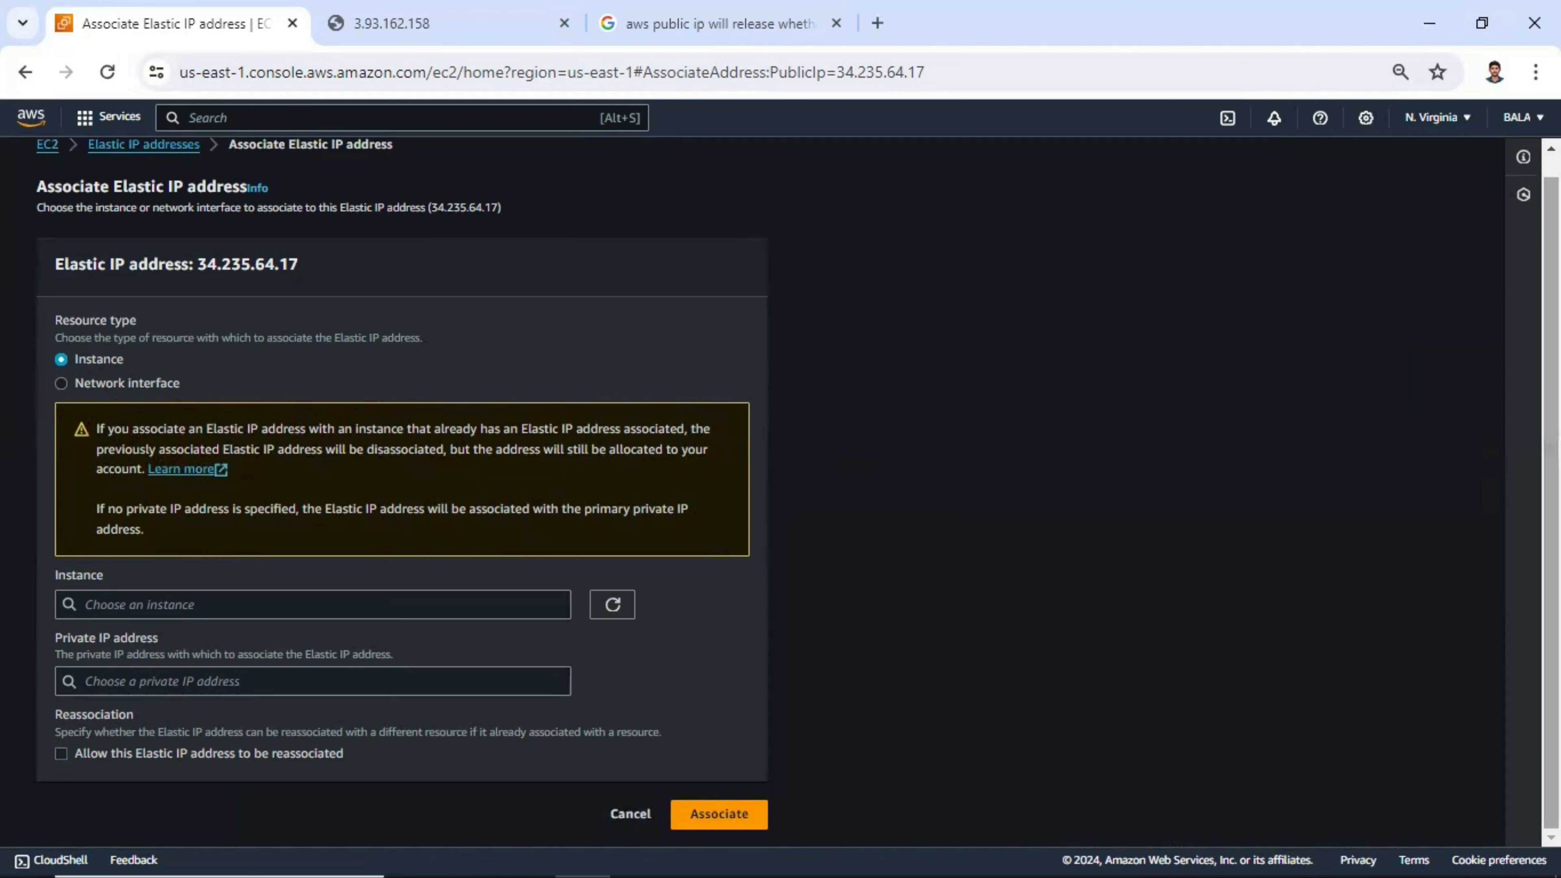
{"action": "left_click", "coordinate": [130, 382]}
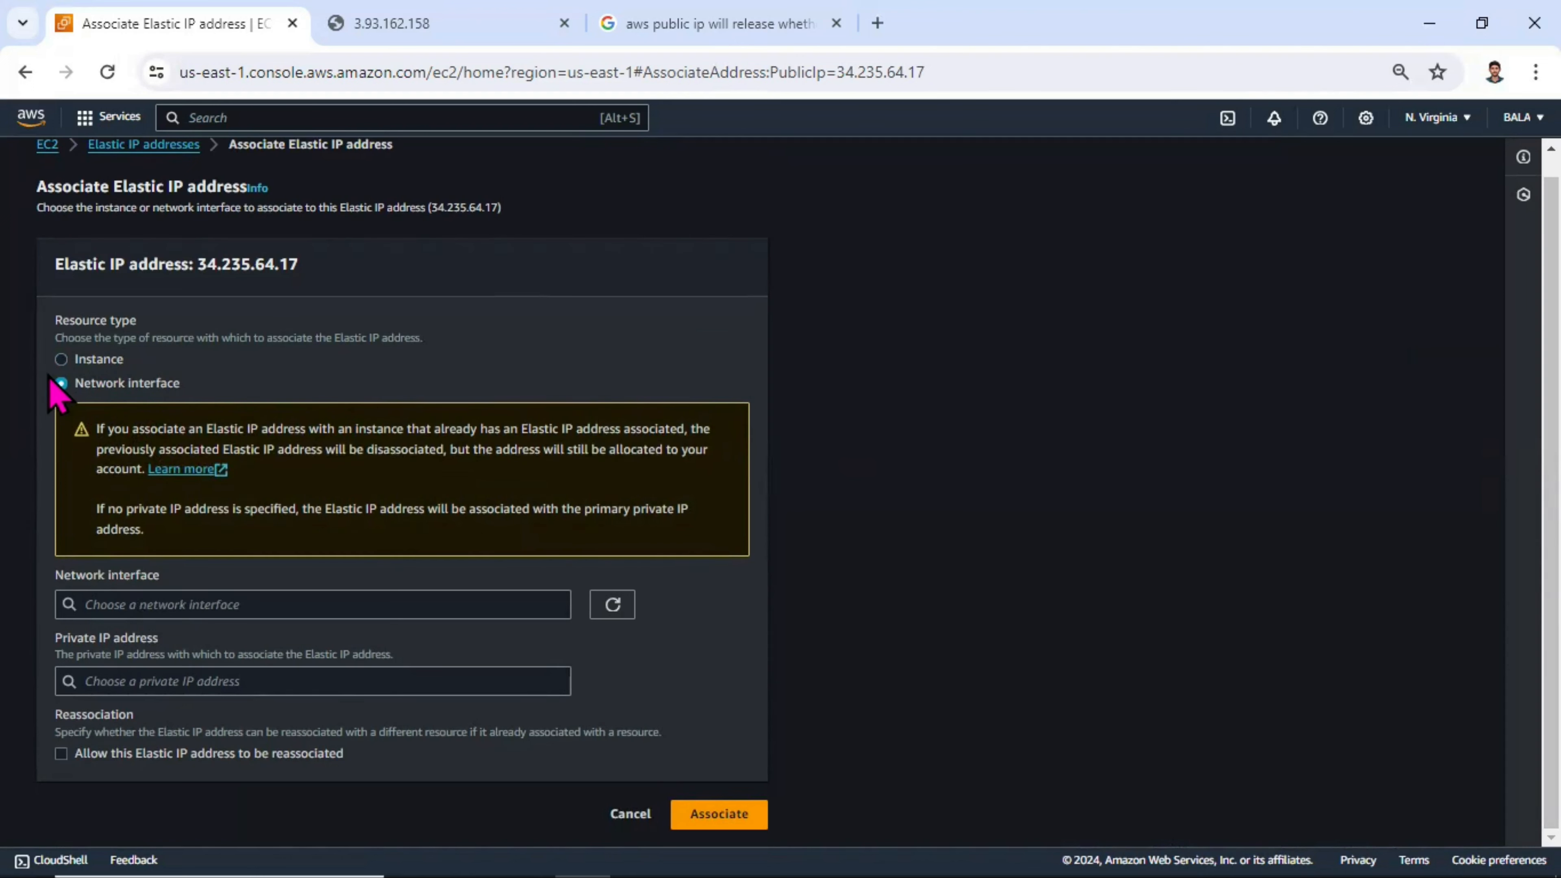
{"action": "left_click", "coordinate": [141, 604]}
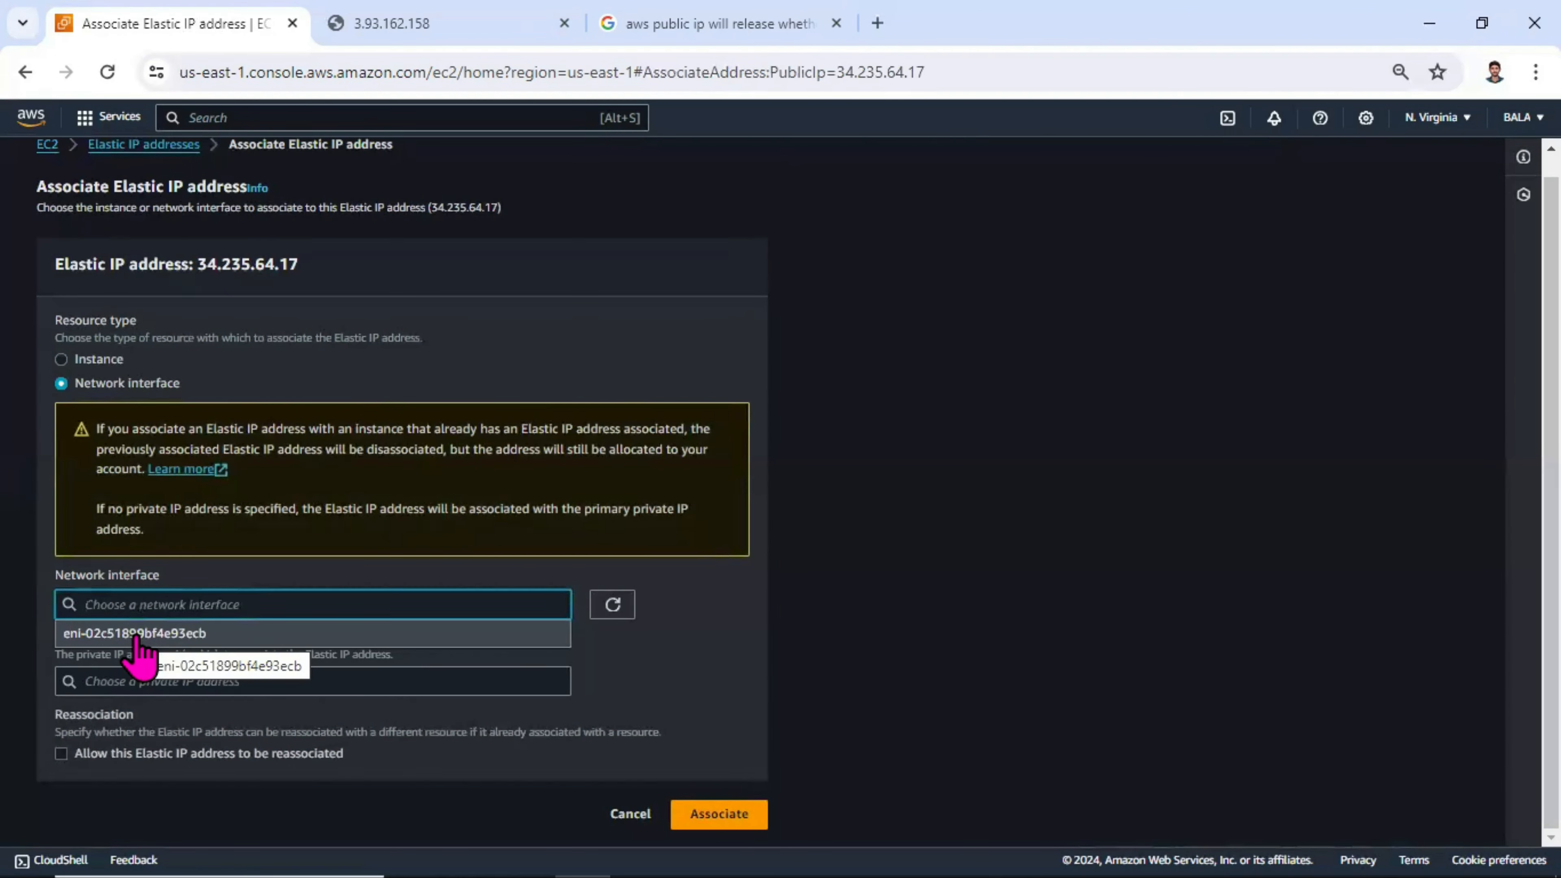
{"action": "left_click", "coordinate": [139, 633]}
Duplicate the console tab and check the web-server instance's network interface ID in its networking details.
{"action": "right_click", "coordinate": [232, 28]}
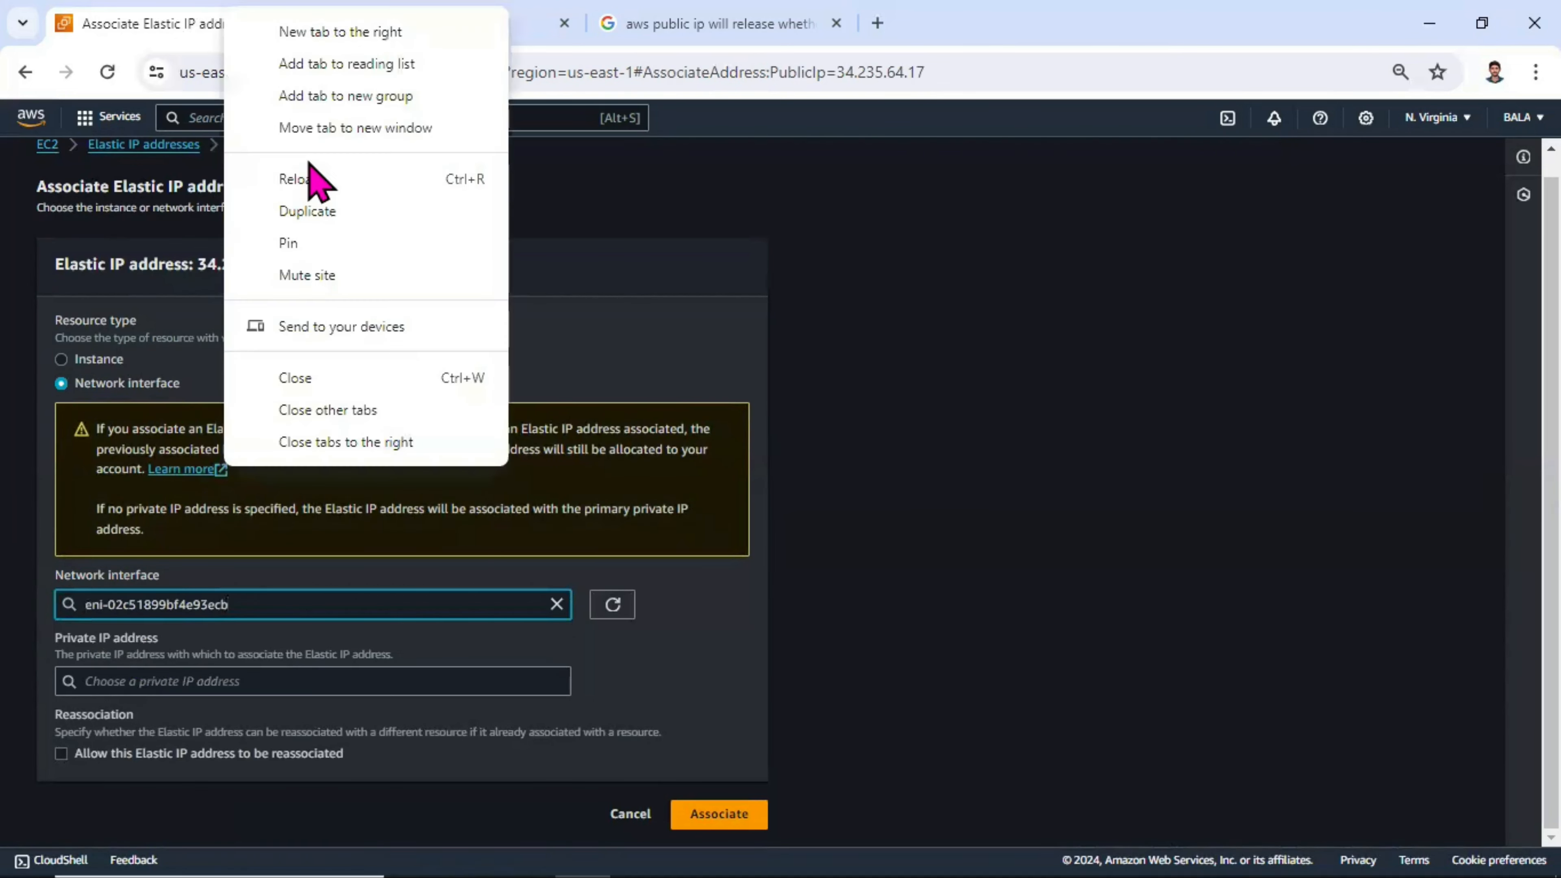
{"action": "left_click", "coordinate": [307, 211]}
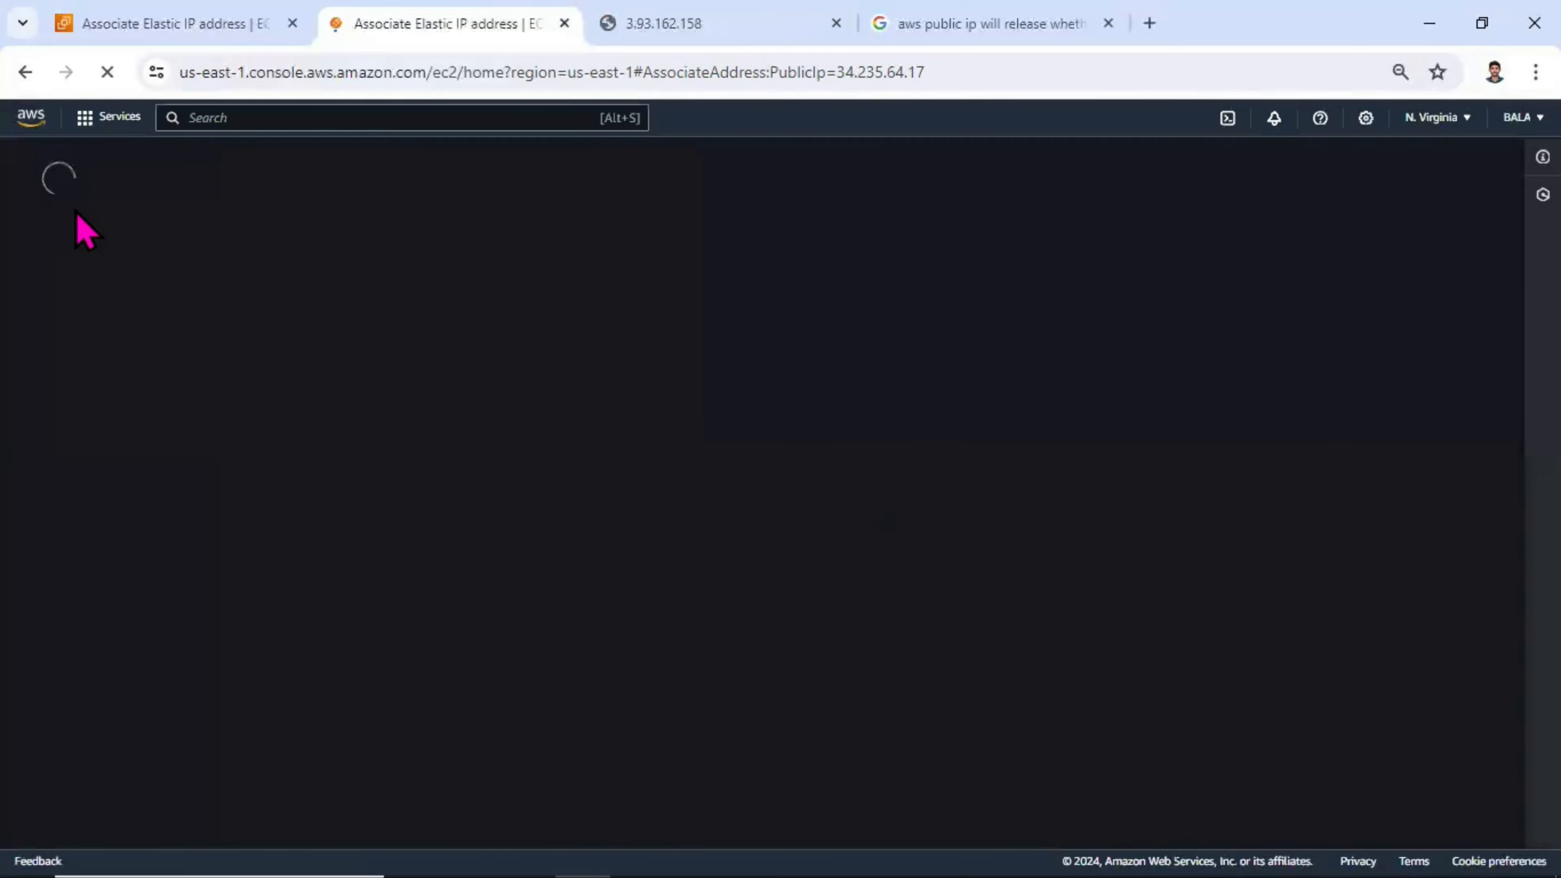
{"action": "left_click", "coordinate": [47, 165]}
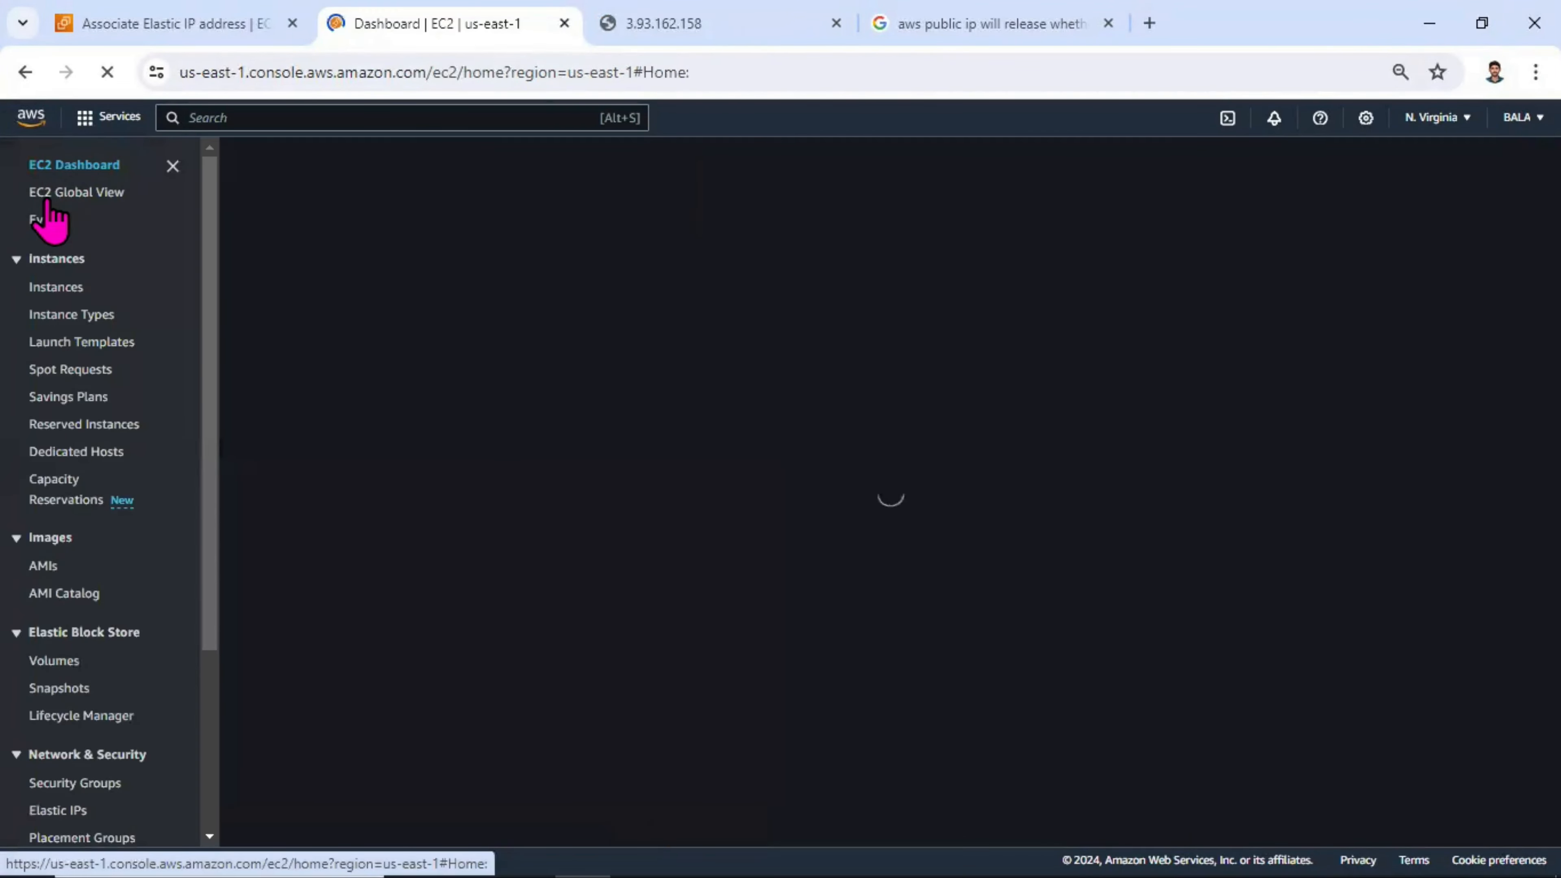
{"action": "left_click", "coordinate": [52, 308]}
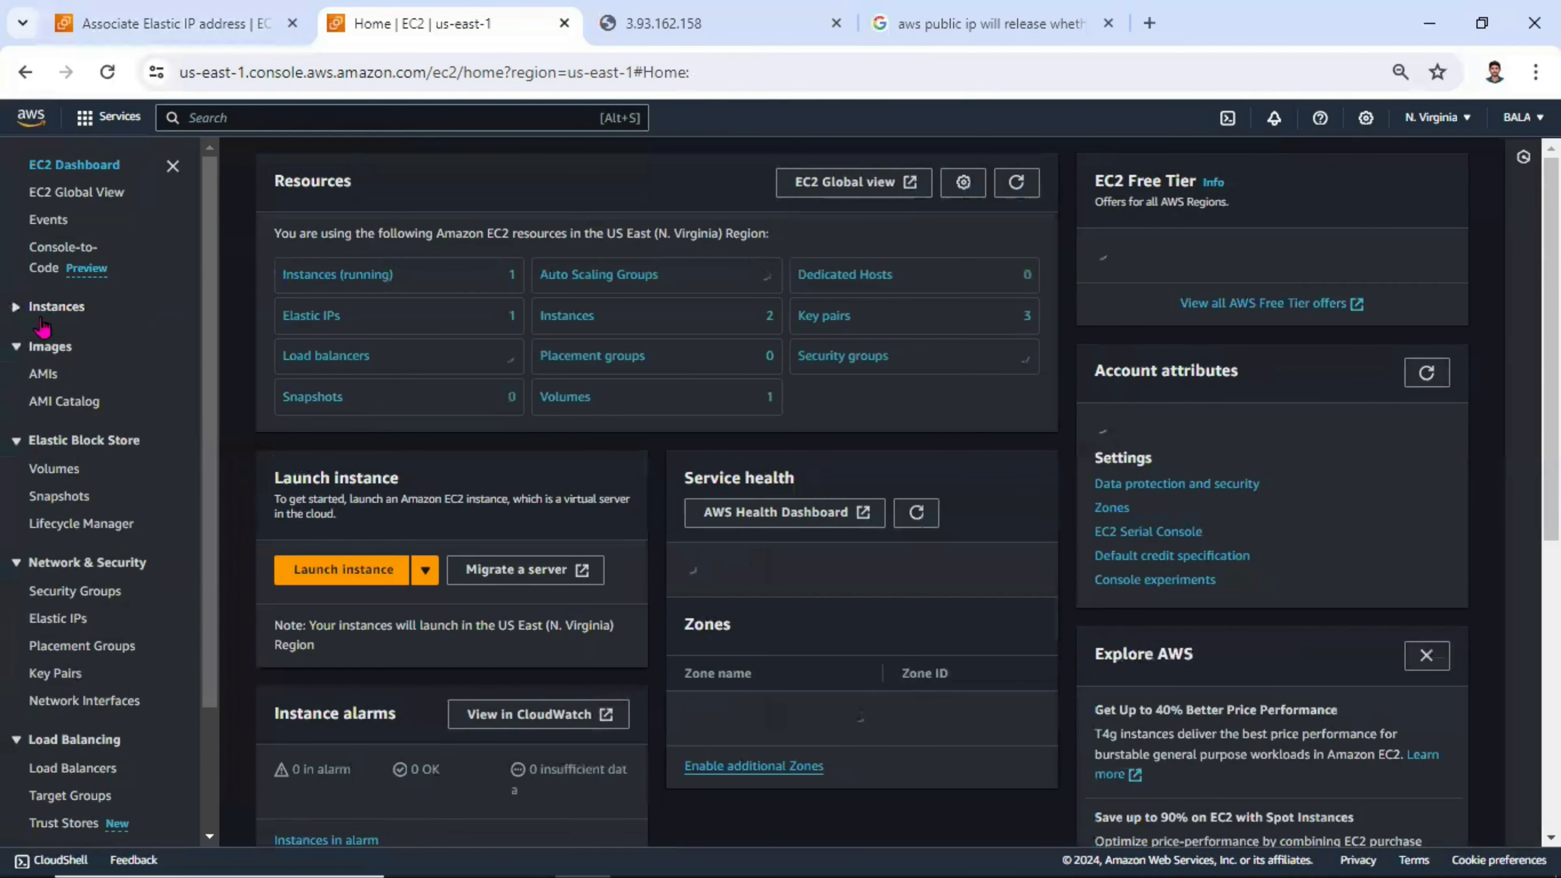
{"action": "left_click", "coordinate": [52, 308]}
{"action": "left_click", "coordinate": [55, 335]}
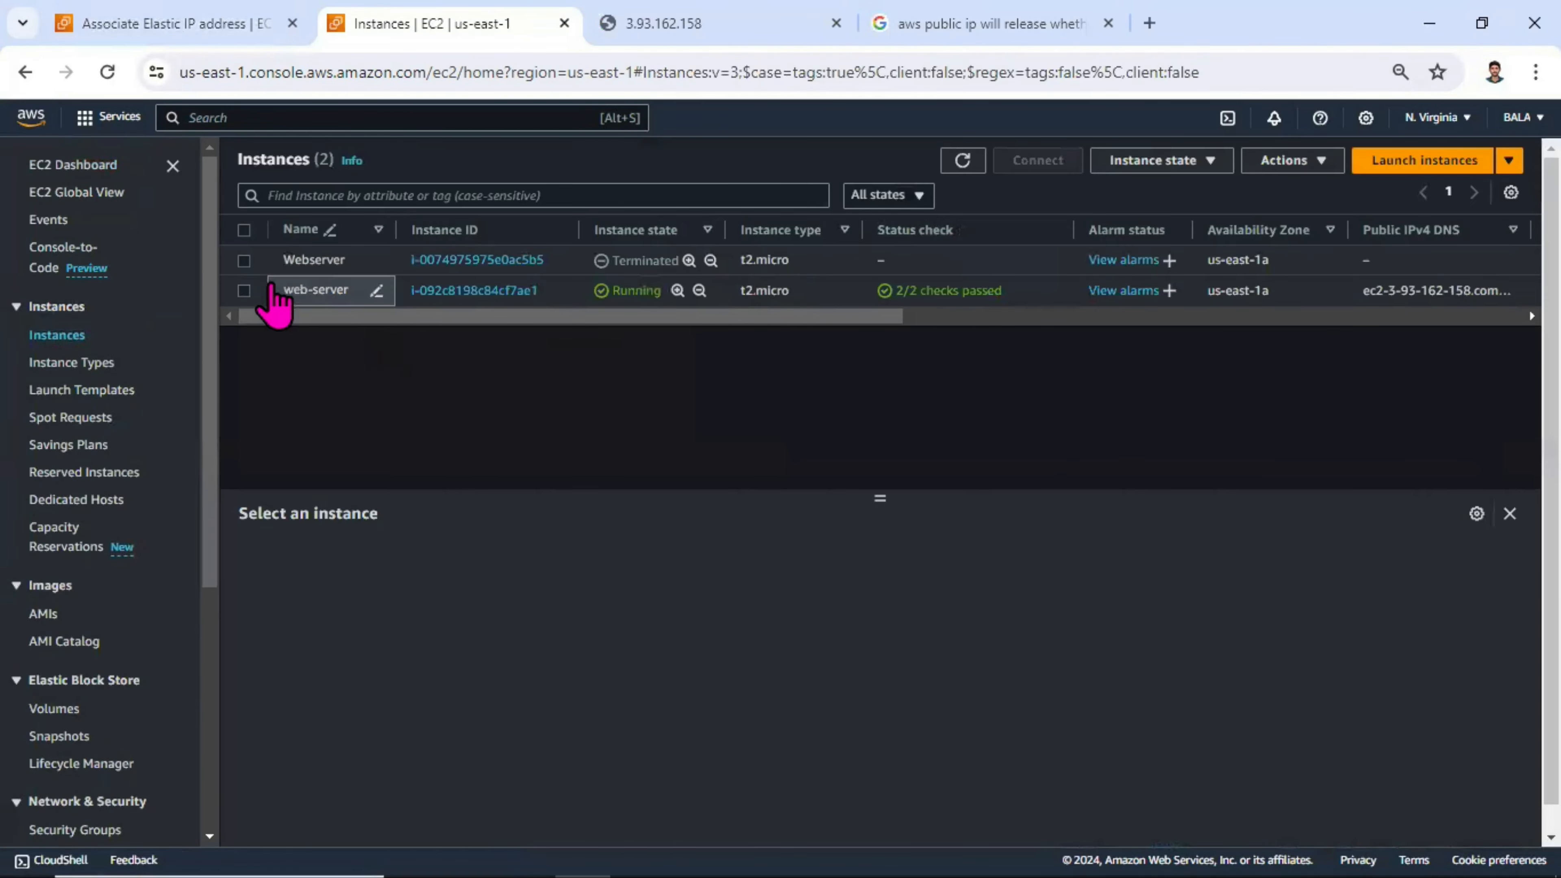
{"action": "left_click", "coordinate": [245, 290]}
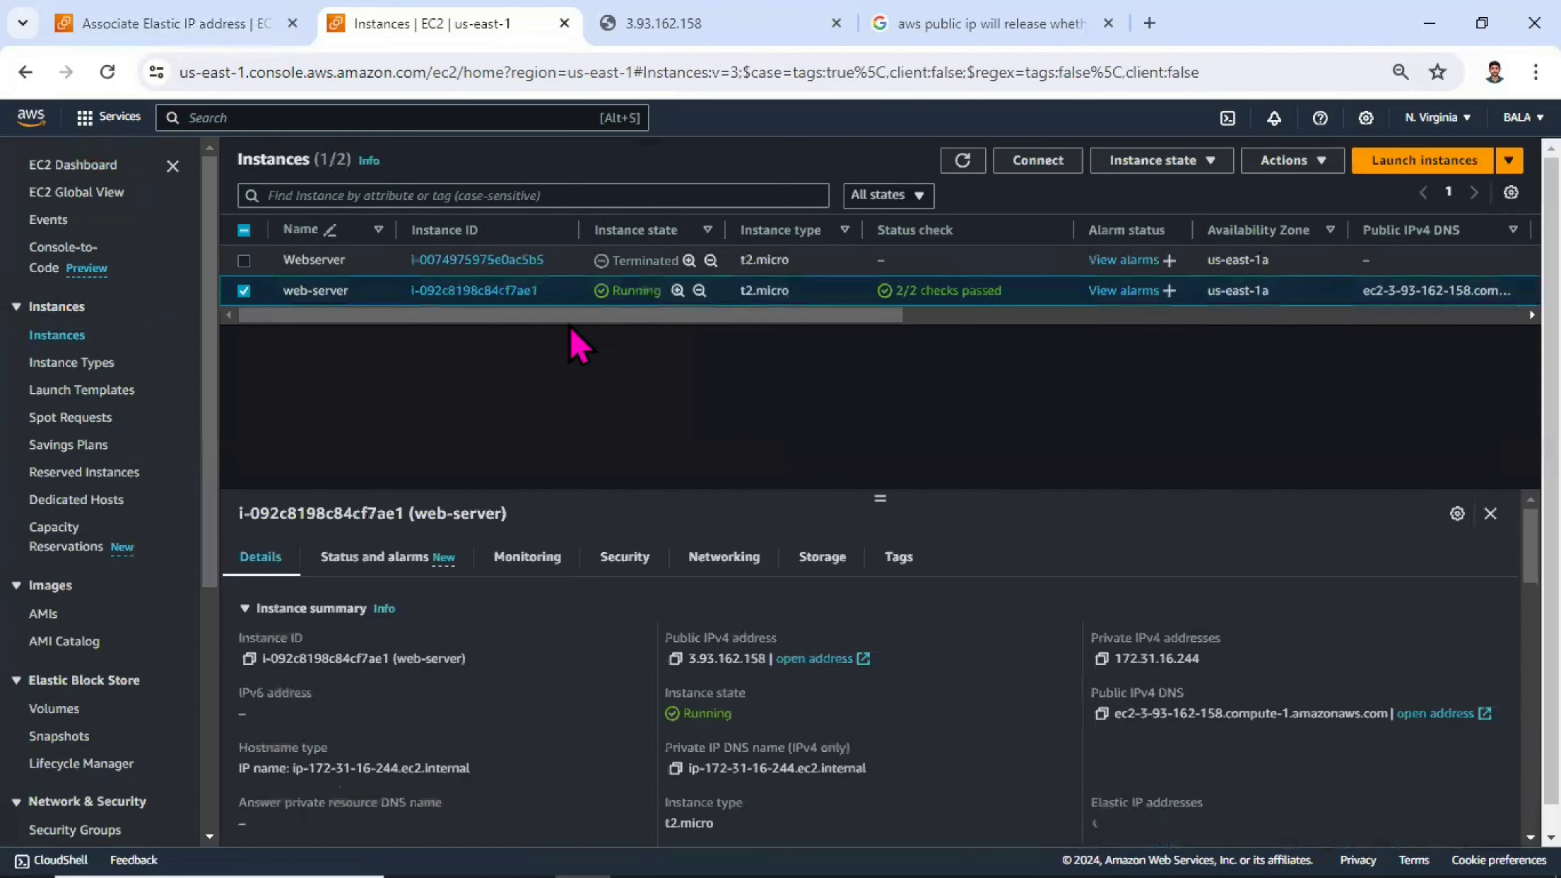
{"action": "left_click", "coordinate": [770, 555]}
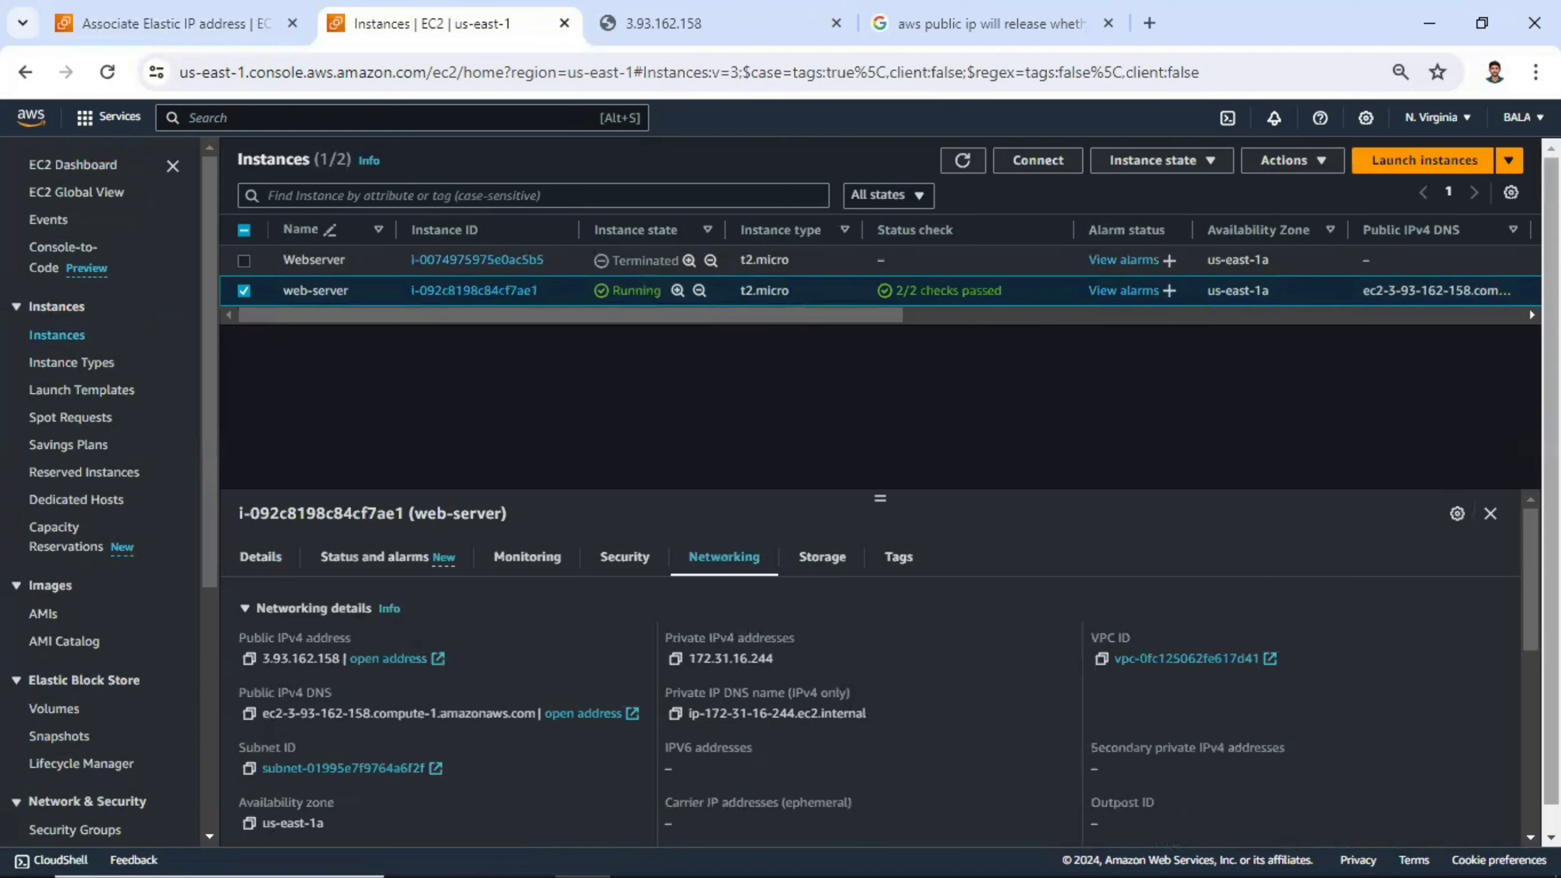
{"action": "scroll", "coordinate": [880, 682], "scroll_direction": "down", "scroll_amount": 4}
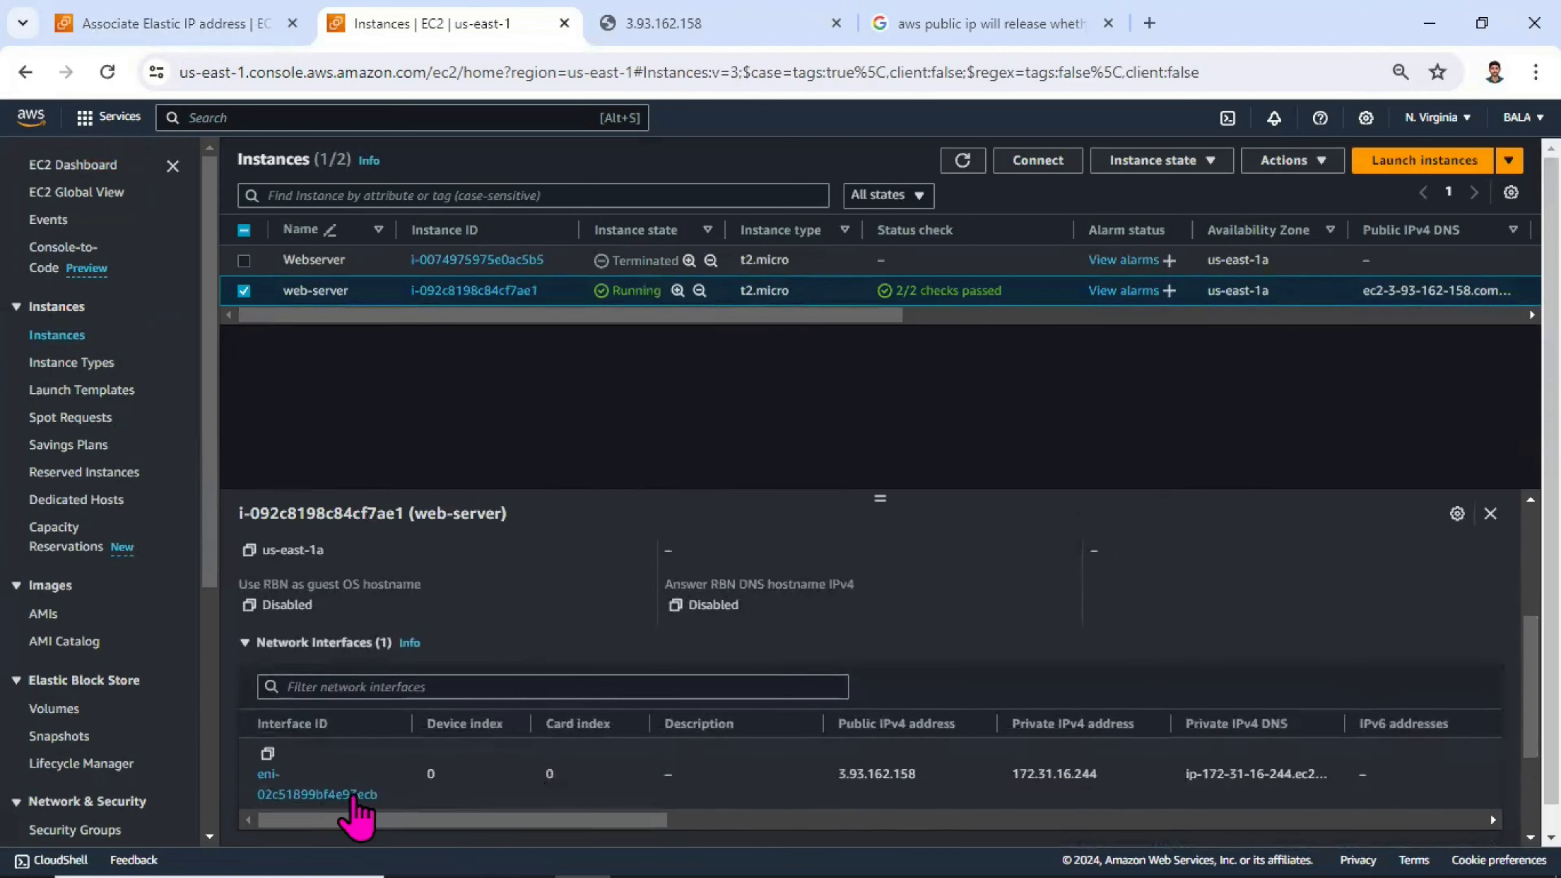
Return to the association form, keep the chosen network interface, and set the private IP address to 172.31.16.244.
{"action": "left_click", "coordinate": [272, 27]}
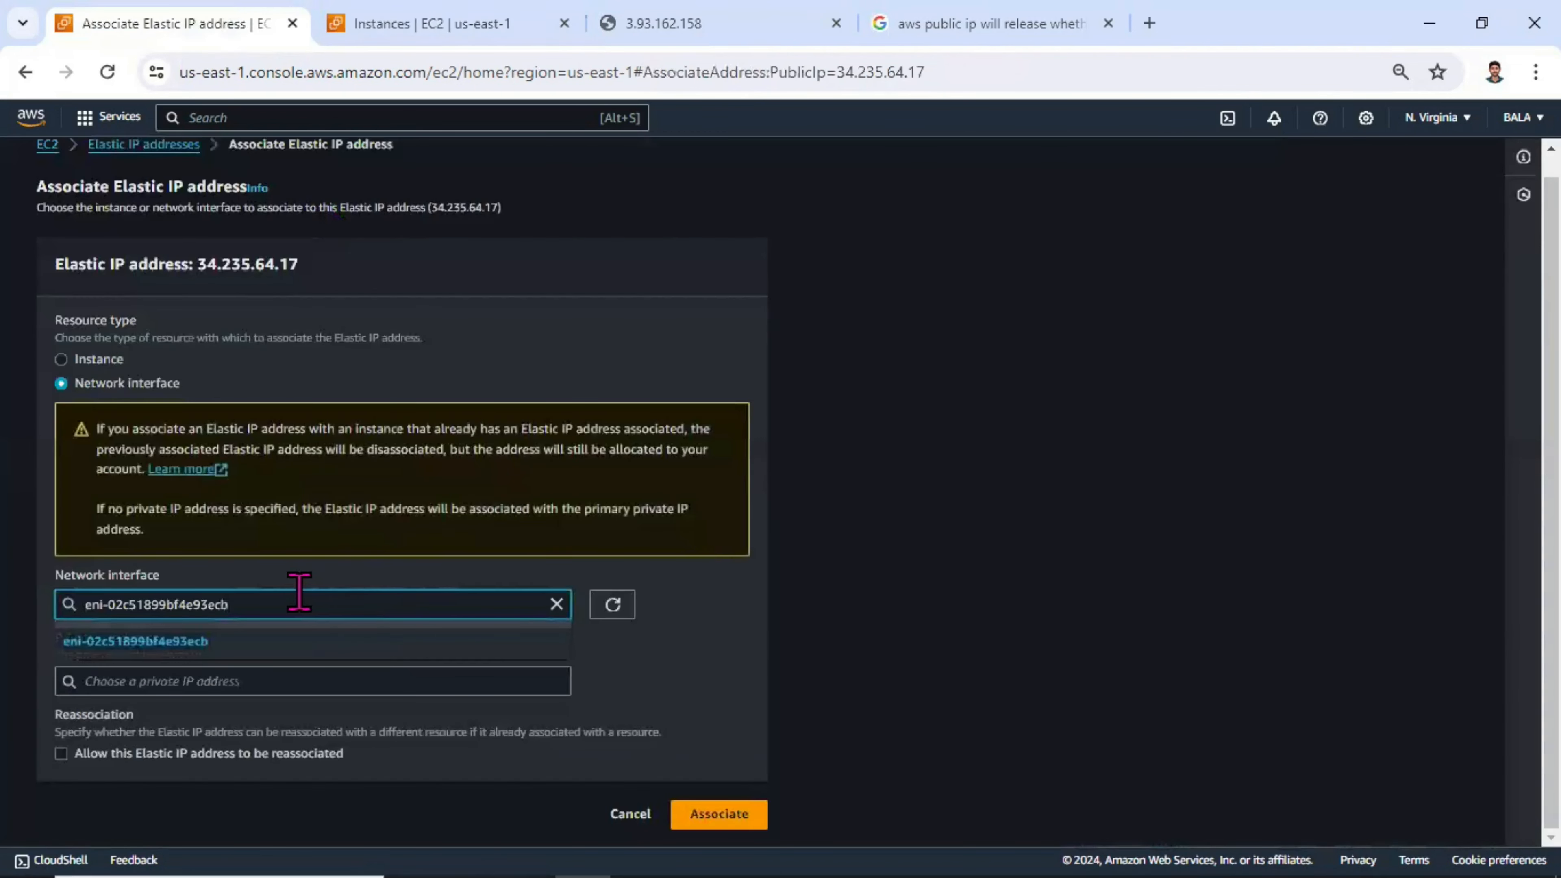
{"action": "left_click", "coordinate": [289, 640]}
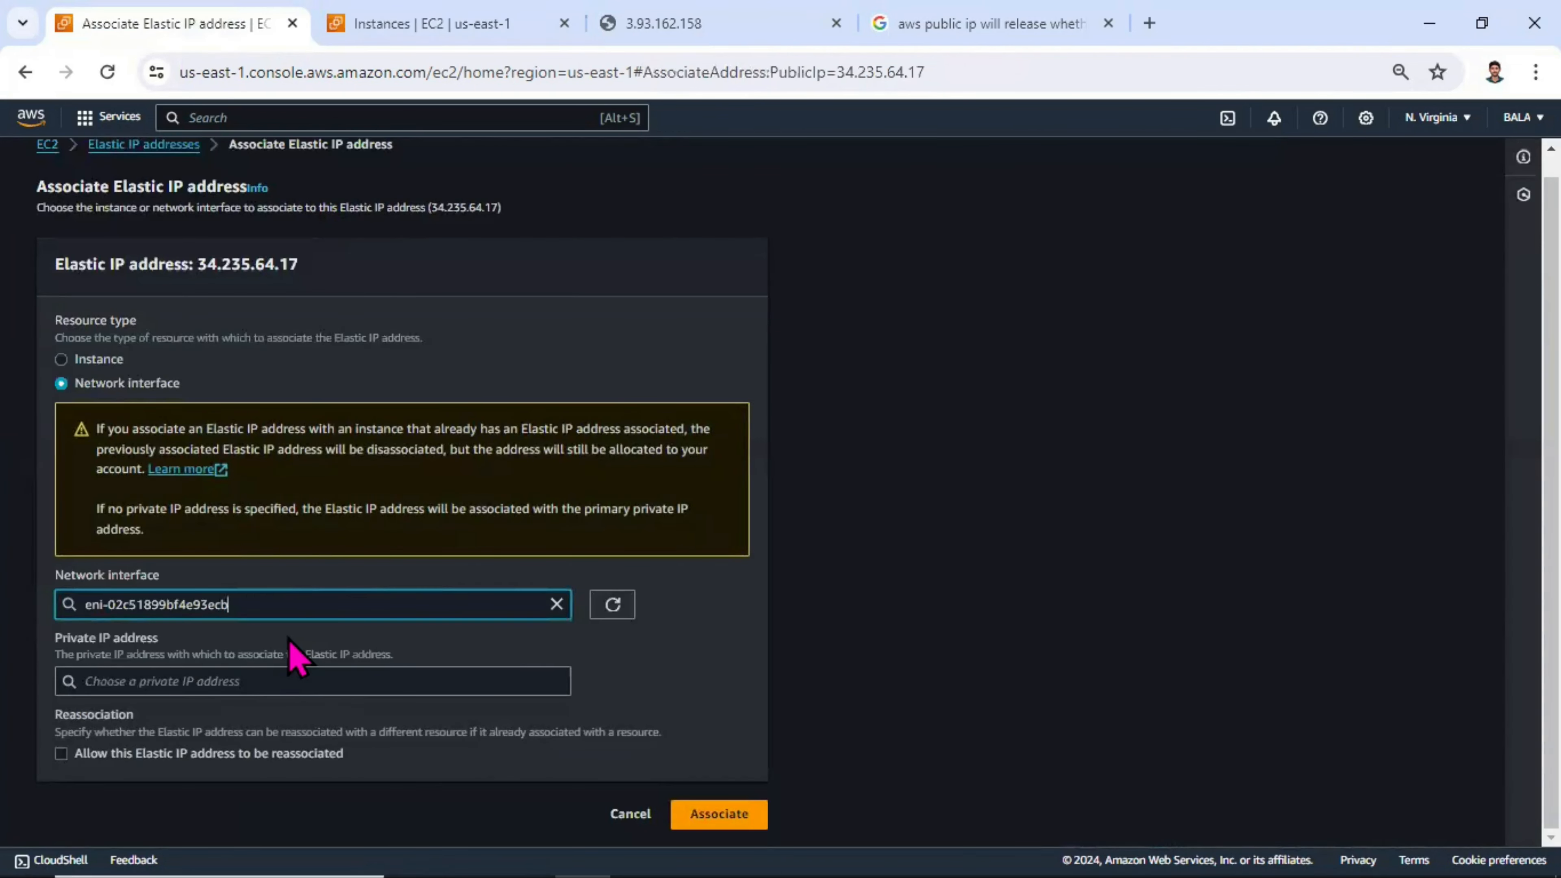
{"action": "left_click", "coordinate": [231, 682]}
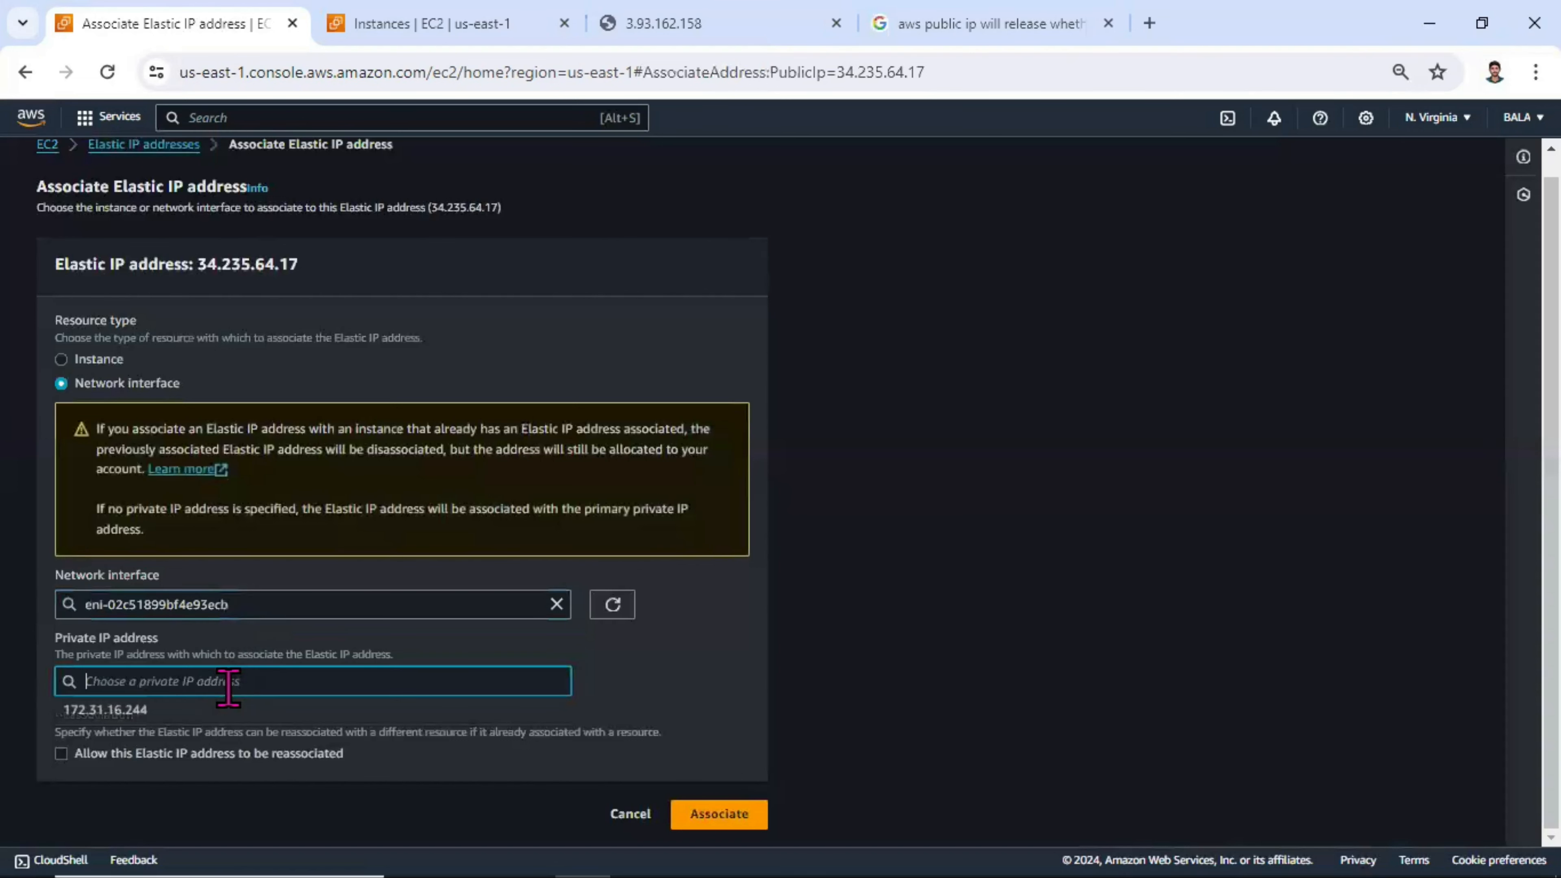
{"action": "left_click", "coordinate": [175, 712]}
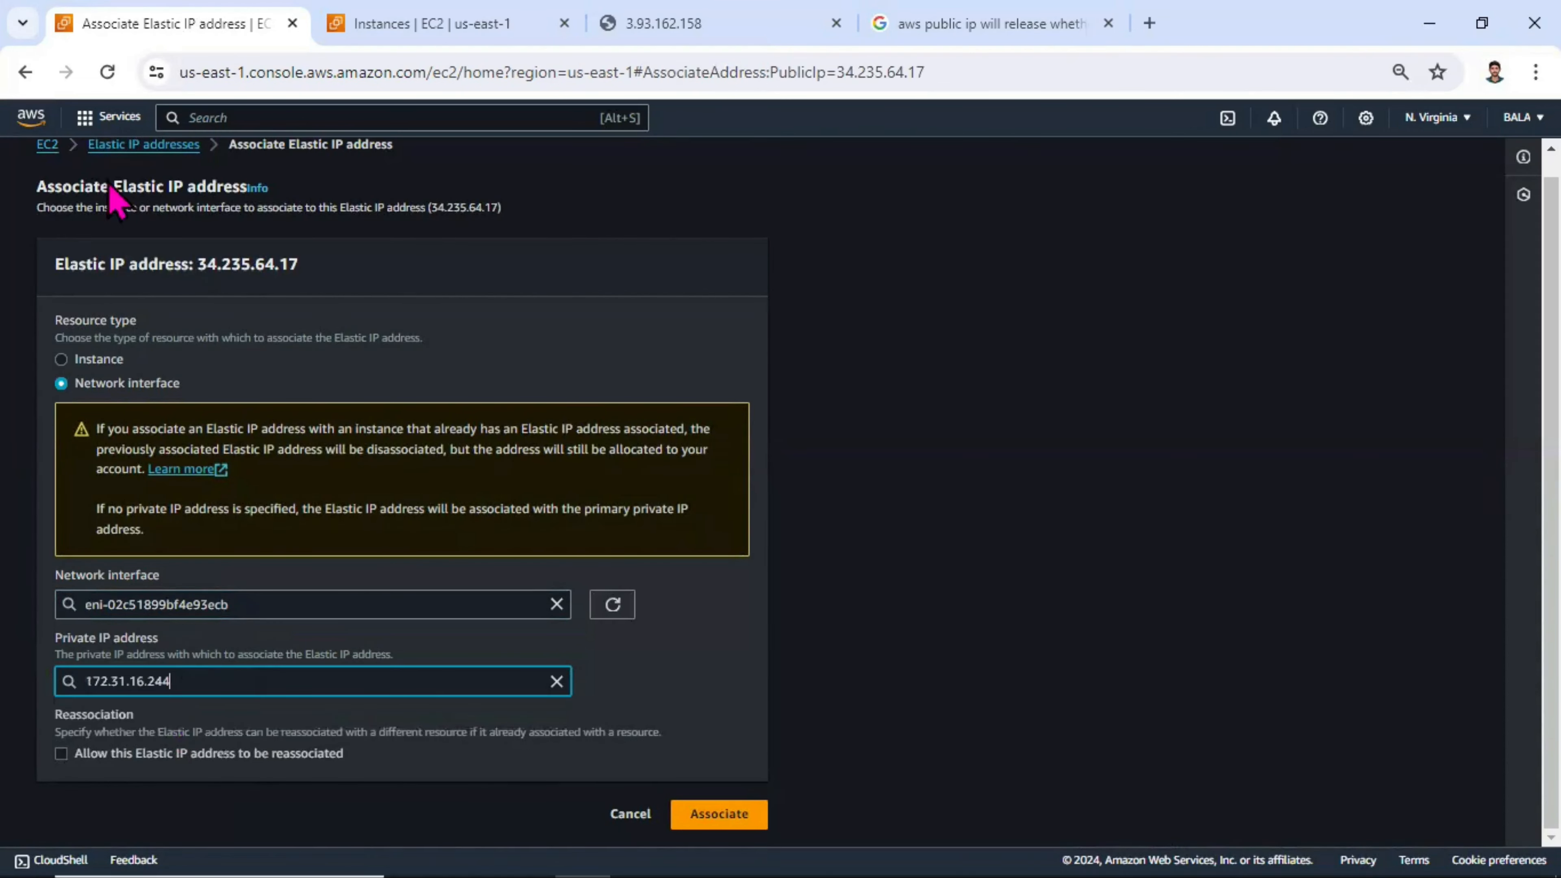
Check the private IP against the web-server's networking details, and associate the Elastic IP with the network interface.
{"action": "left_click", "coordinate": [332, 28]}
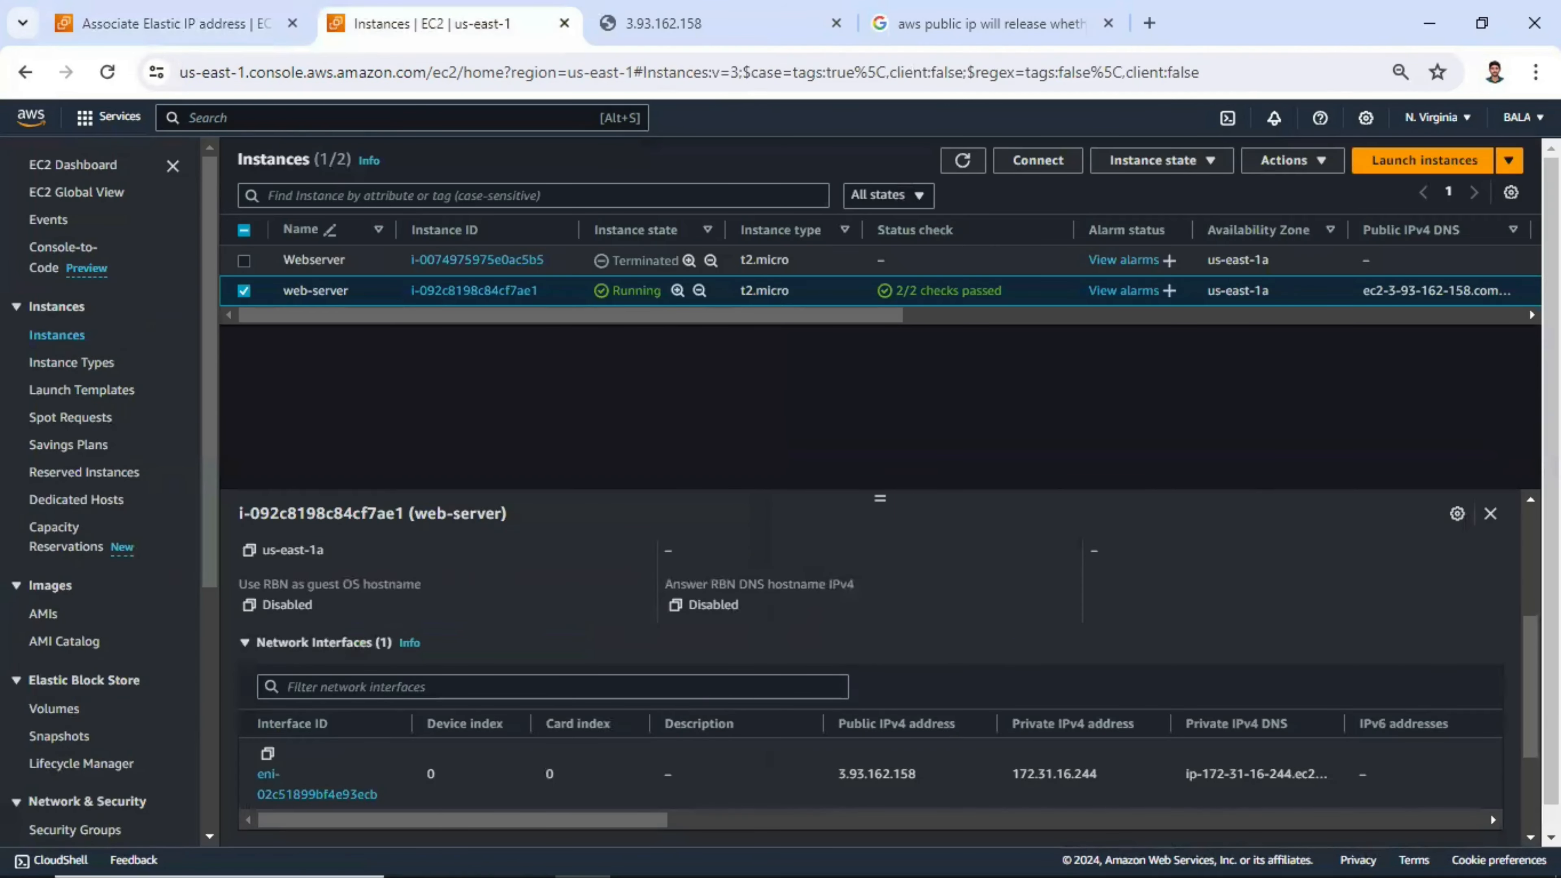
{"action": "scroll", "coordinate": [792, 686], "scroll_direction": "up", "scroll_amount": 5}
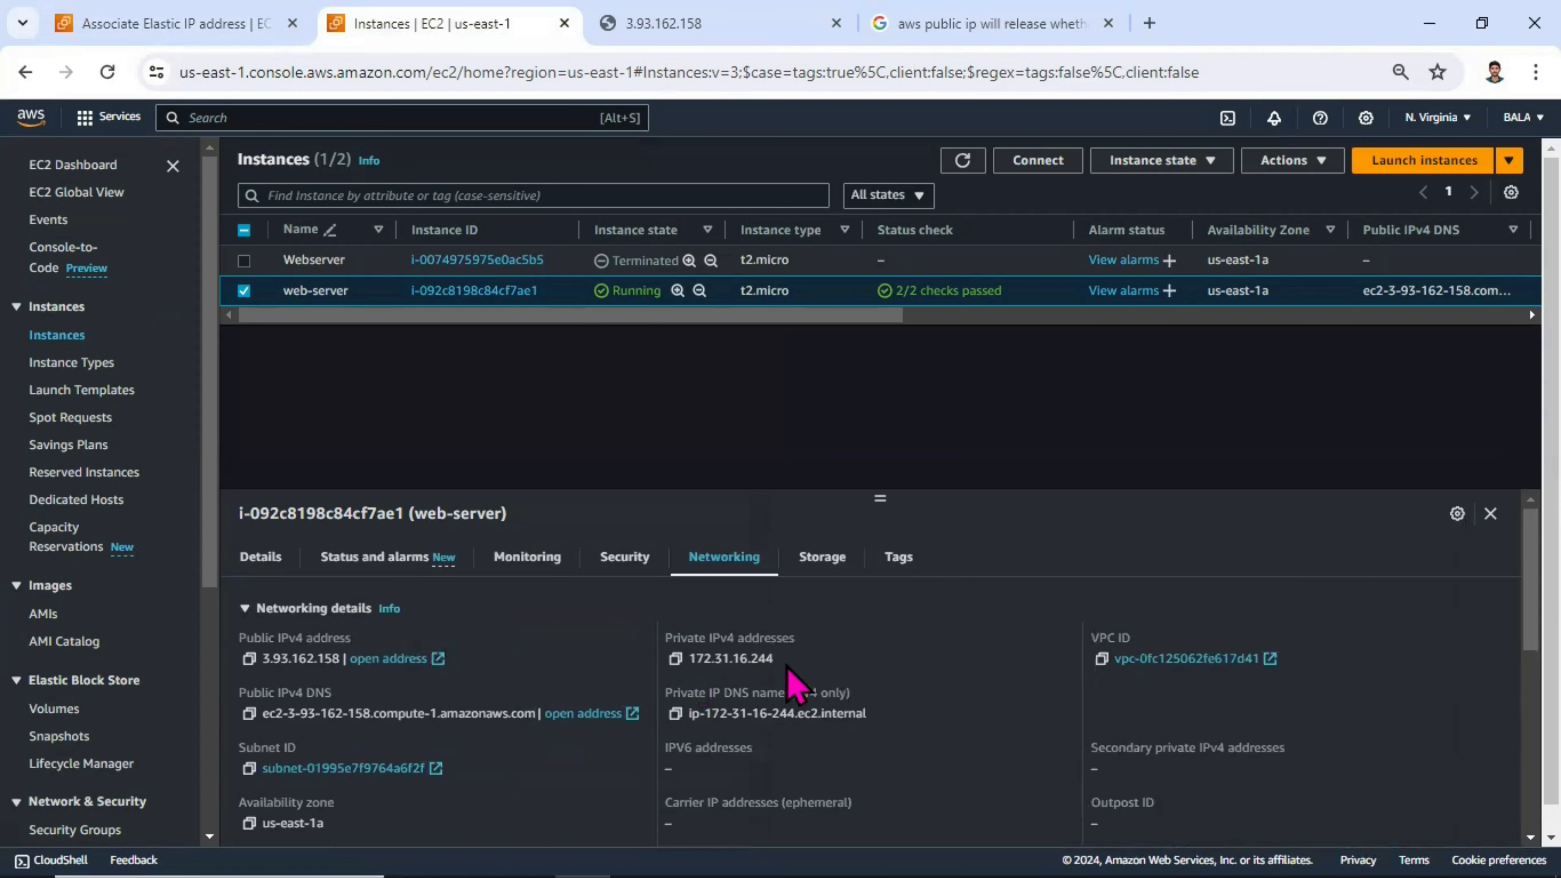
{"action": "left_click", "coordinate": [283, 31]}
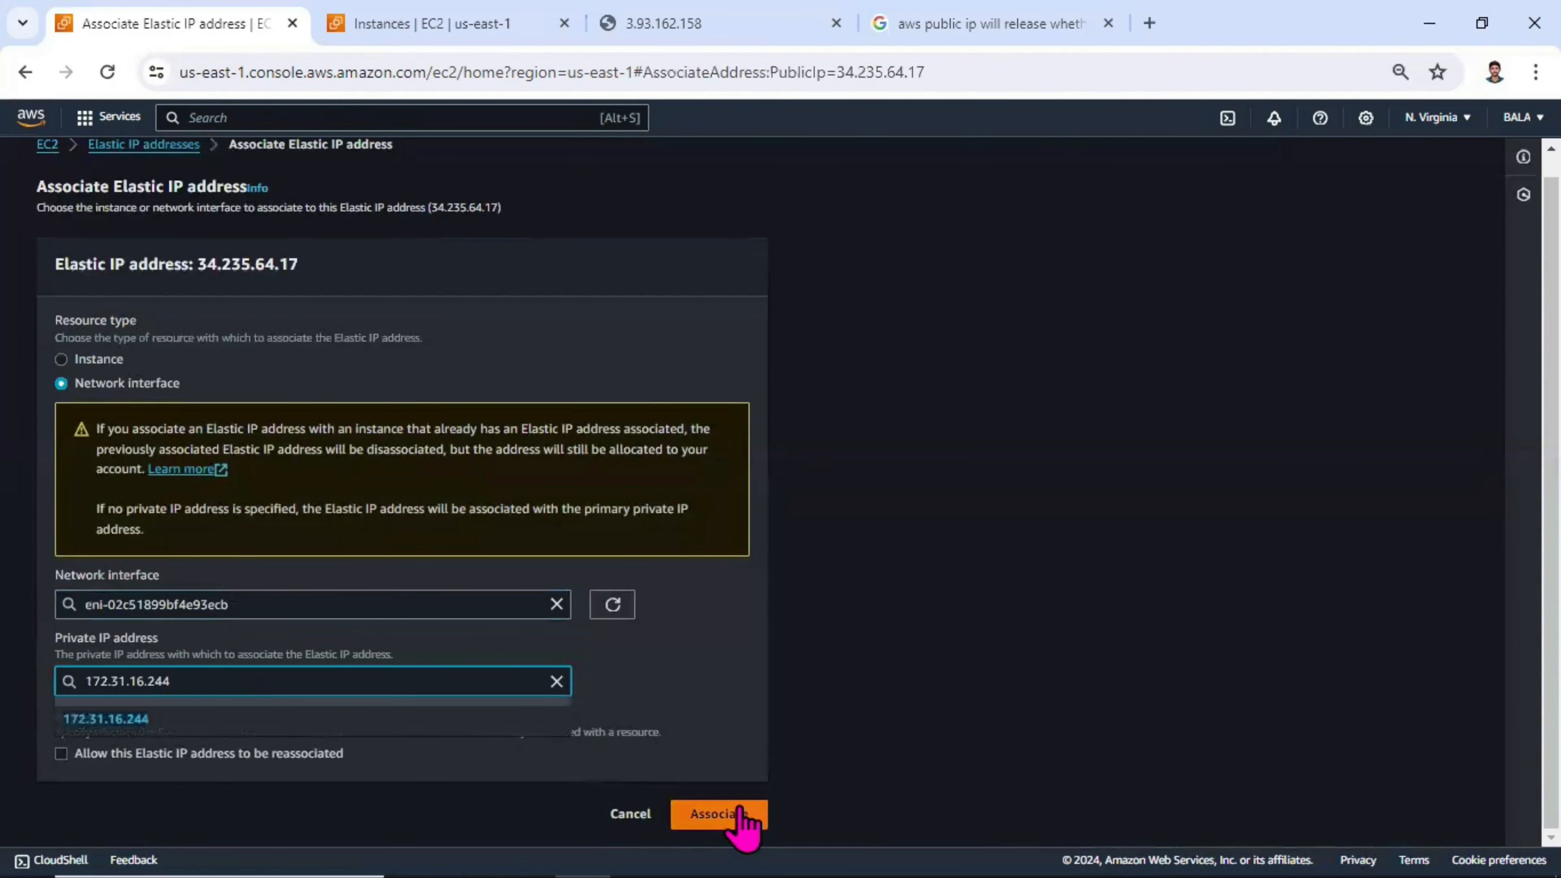
{"action": "left_click", "coordinate": [743, 818]}
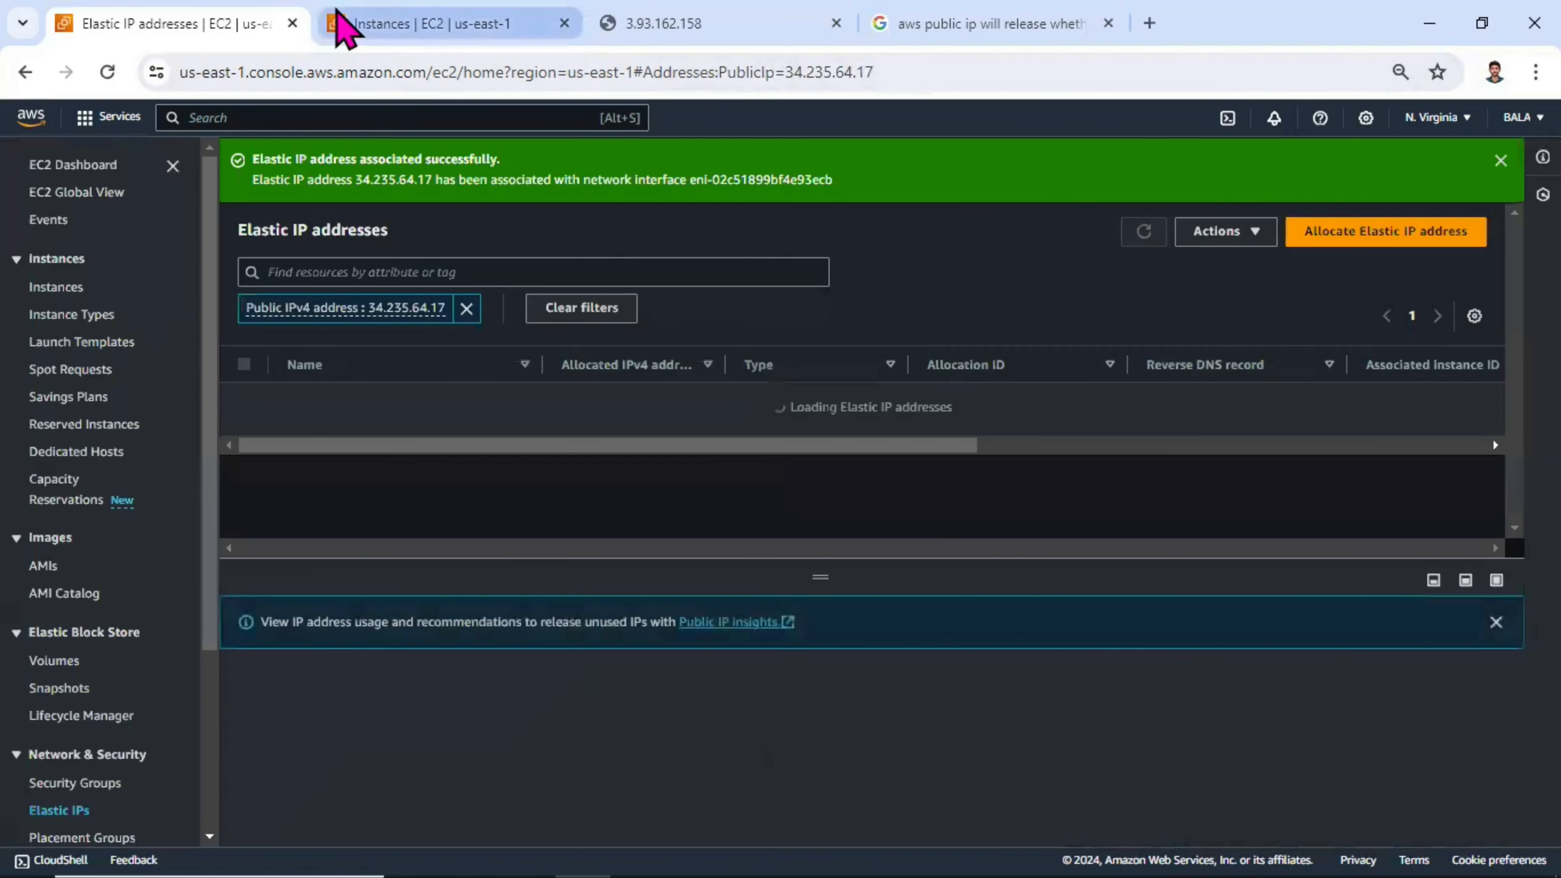
Refresh the instances list and check the web-server's public IPv4 address in its networking details.
{"action": "left_click", "coordinate": [345, 21]}
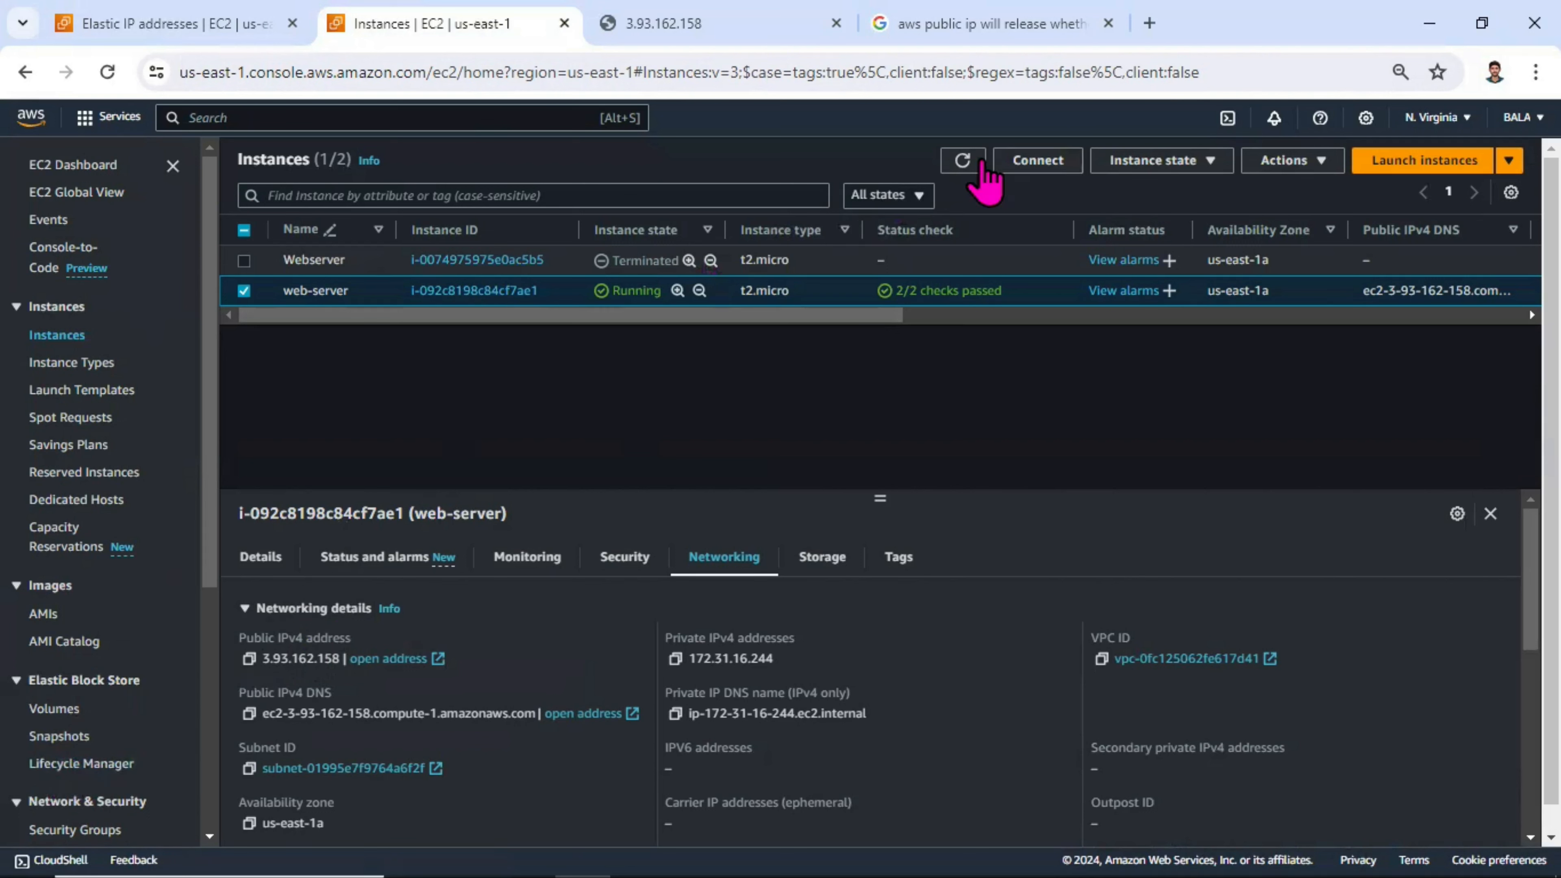
{"action": "left_click", "coordinate": [963, 161]}
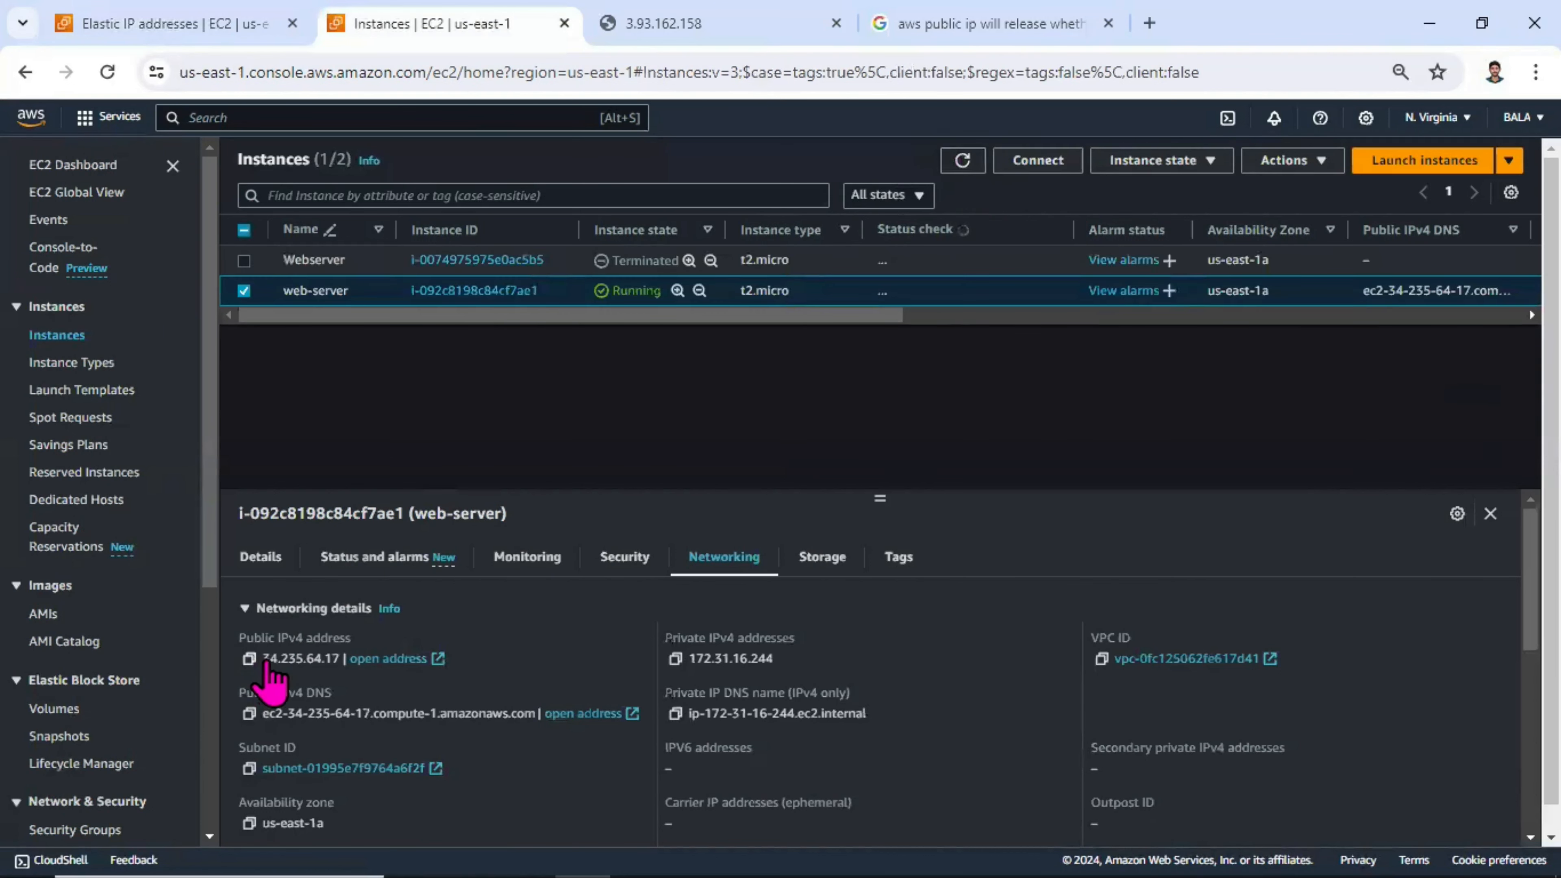
{"action": "left_click_drag", "start_coordinate": [264, 659], "coordinate": [336, 671]}
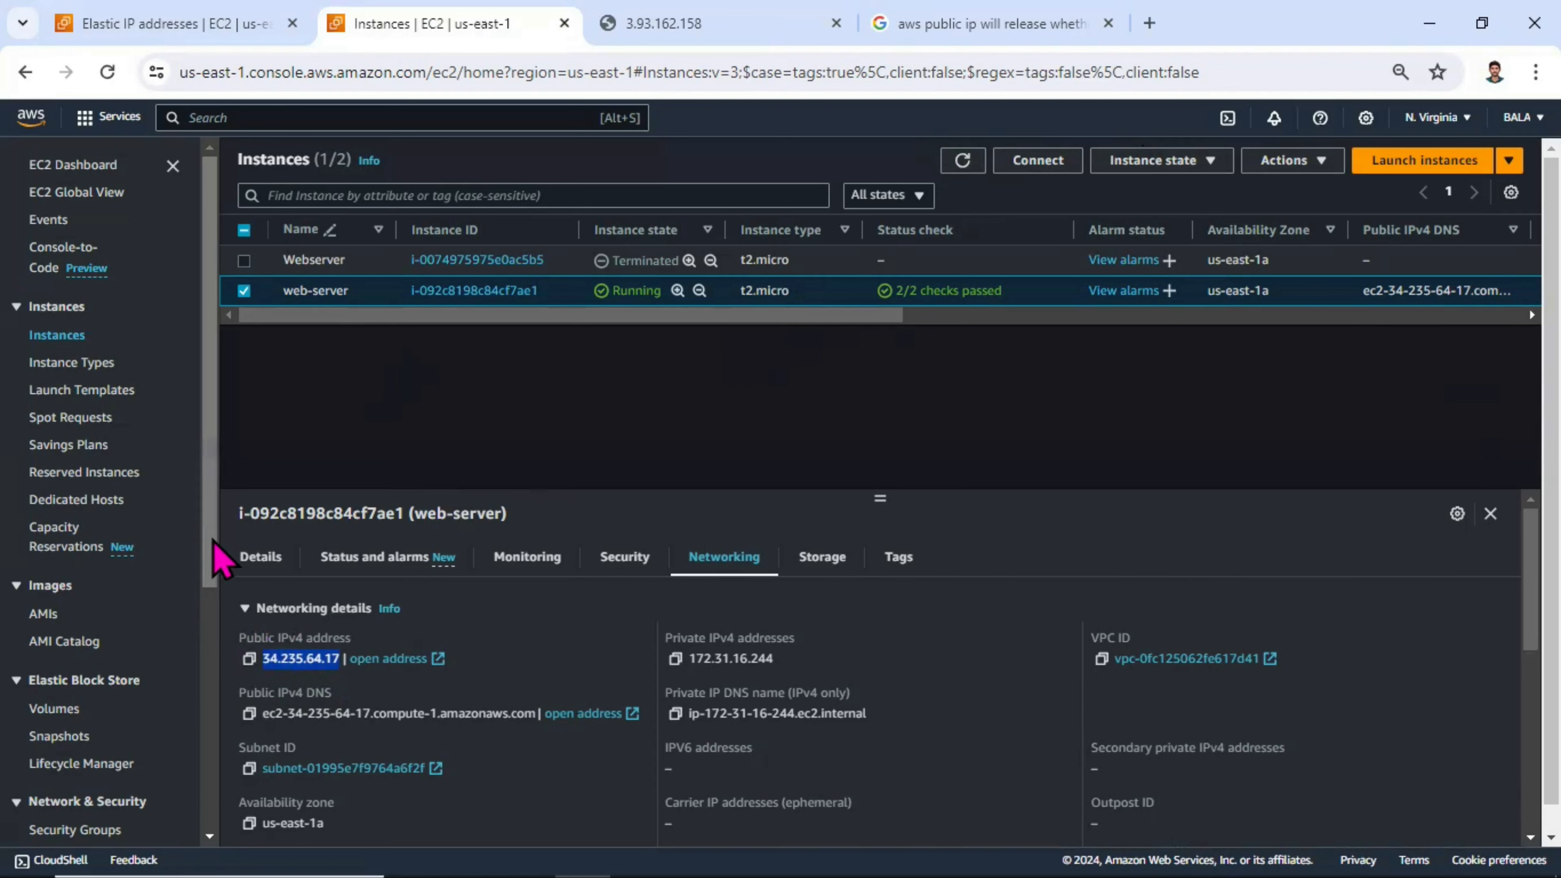
Open the Elastic IP addresses list and disassociate the Elastic IP 34.235.64.17 from the web-server instance.
{"action": "left_click_drag", "start_coordinate": [210, 552], "coordinate": [215, 731]}
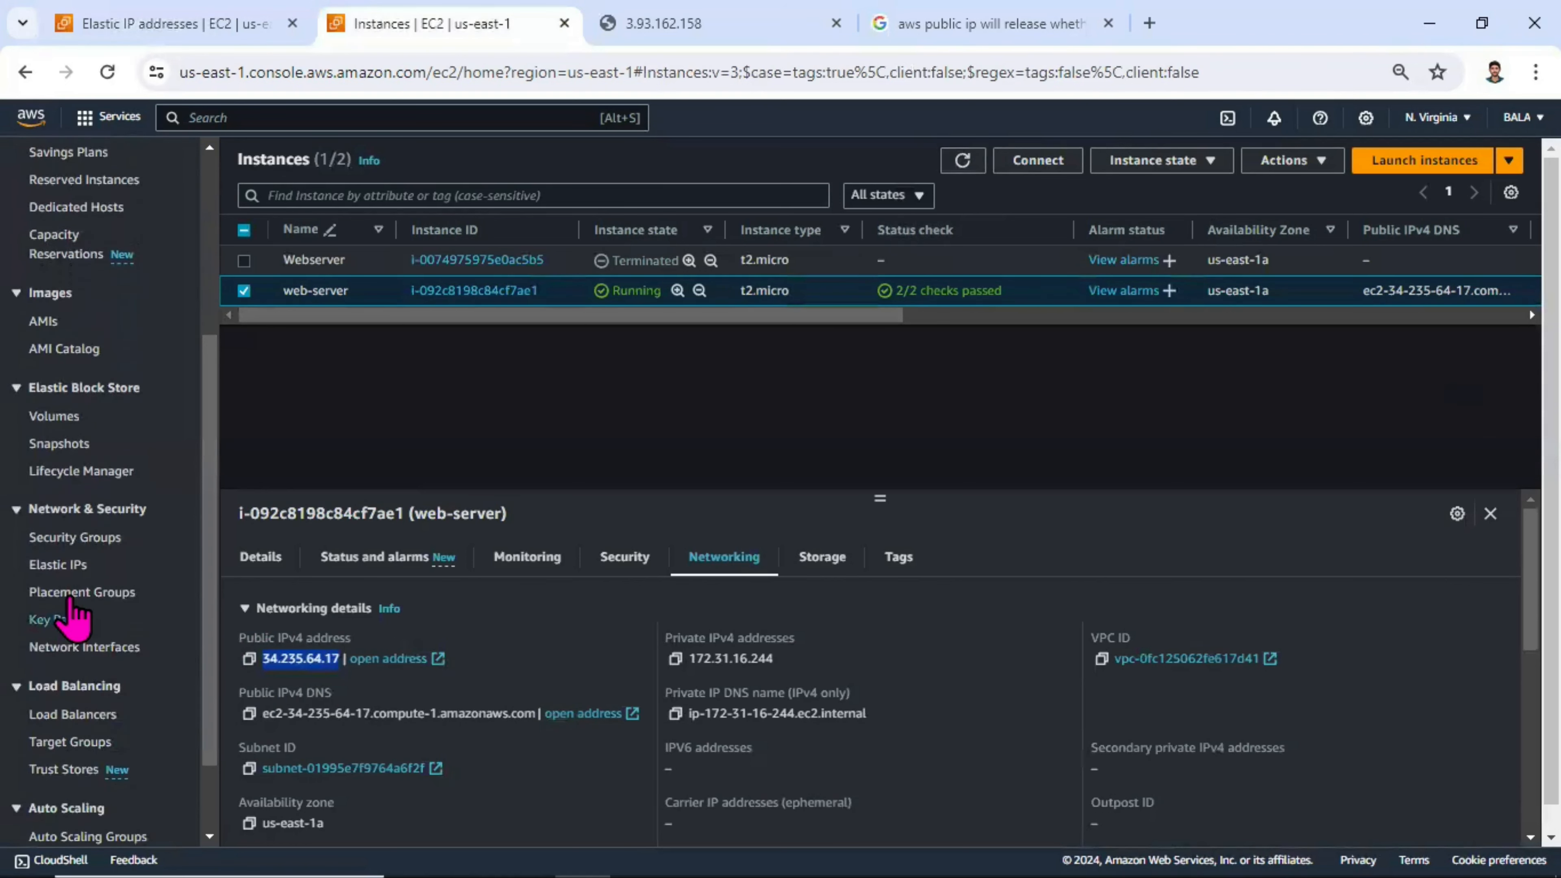
{"action": "left_click", "coordinate": [66, 566]}
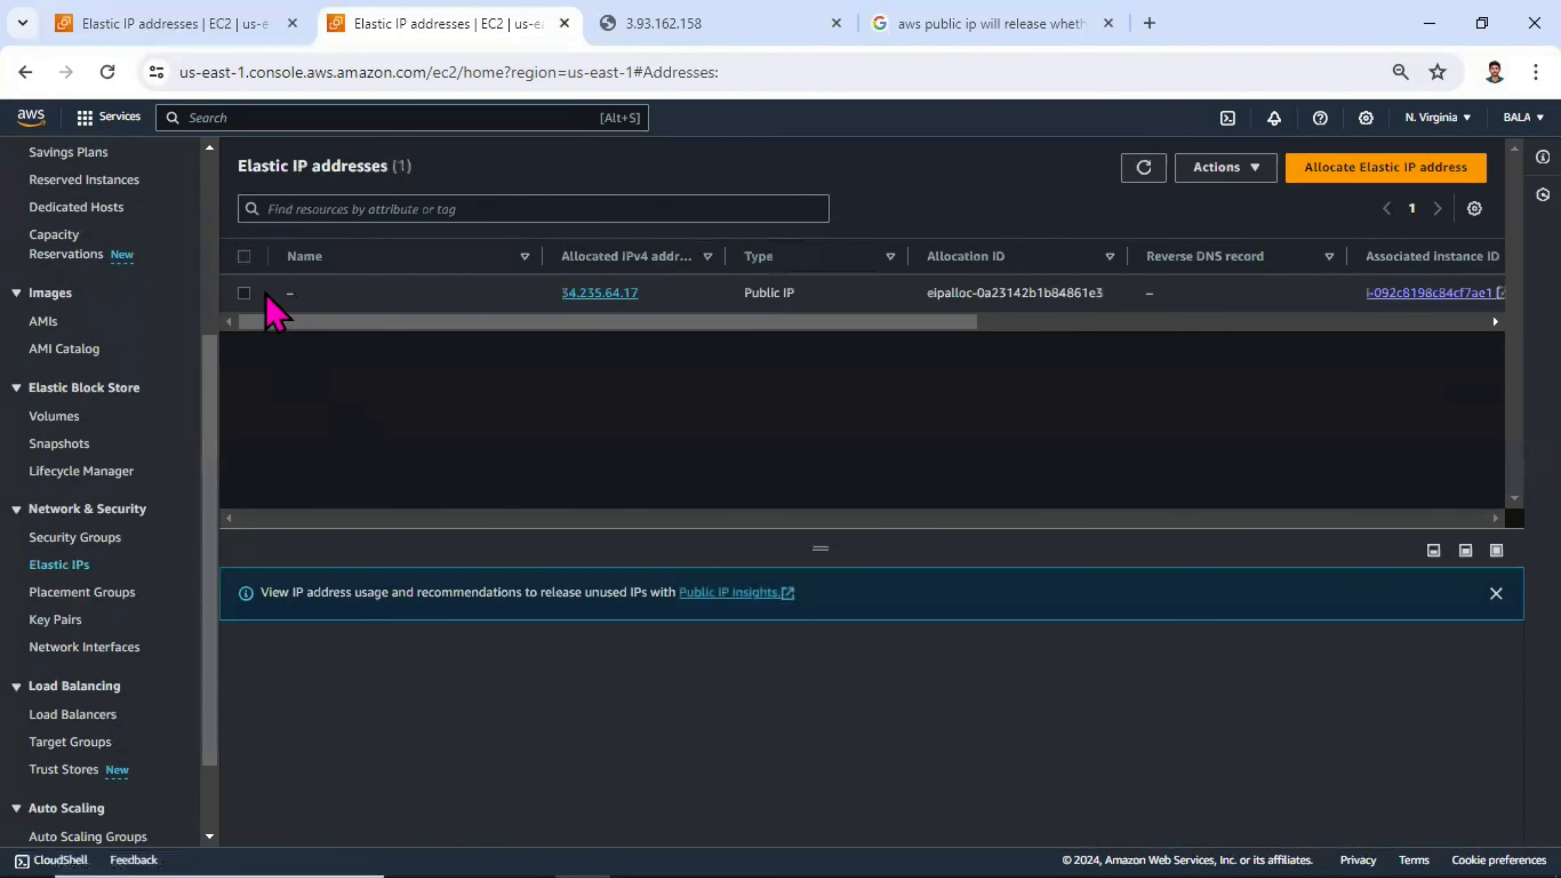
{"action": "left_click", "coordinate": [244, 293]}
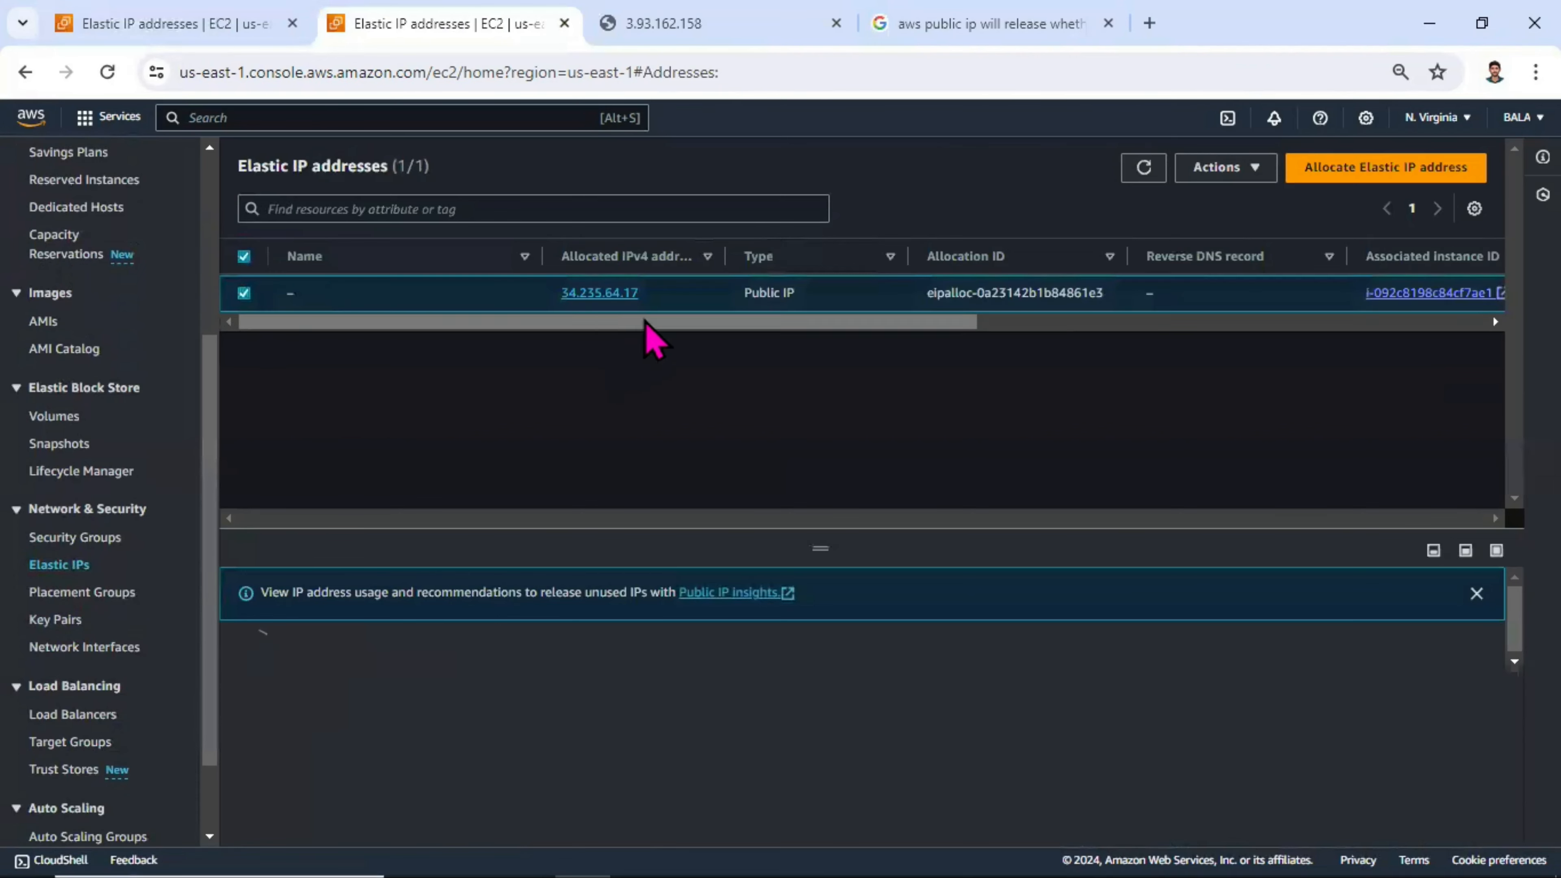
{"action": "left_click_drag", "start_coordinate": [651, 321], "coordinate": [620, 310]}
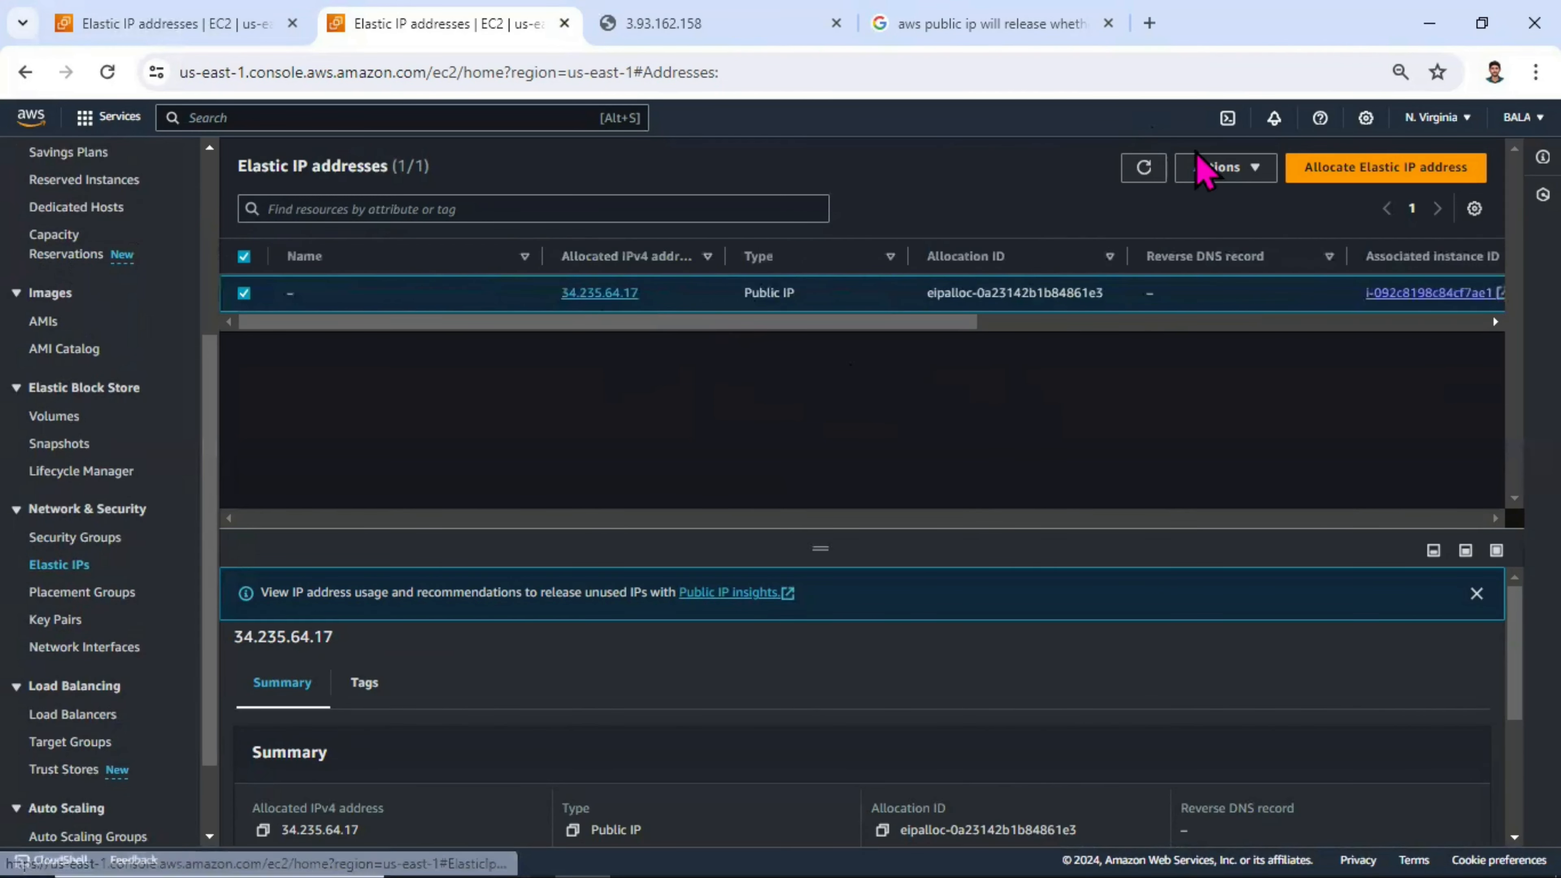
{"action": "left_click", "coordinate": [1214, 172]}
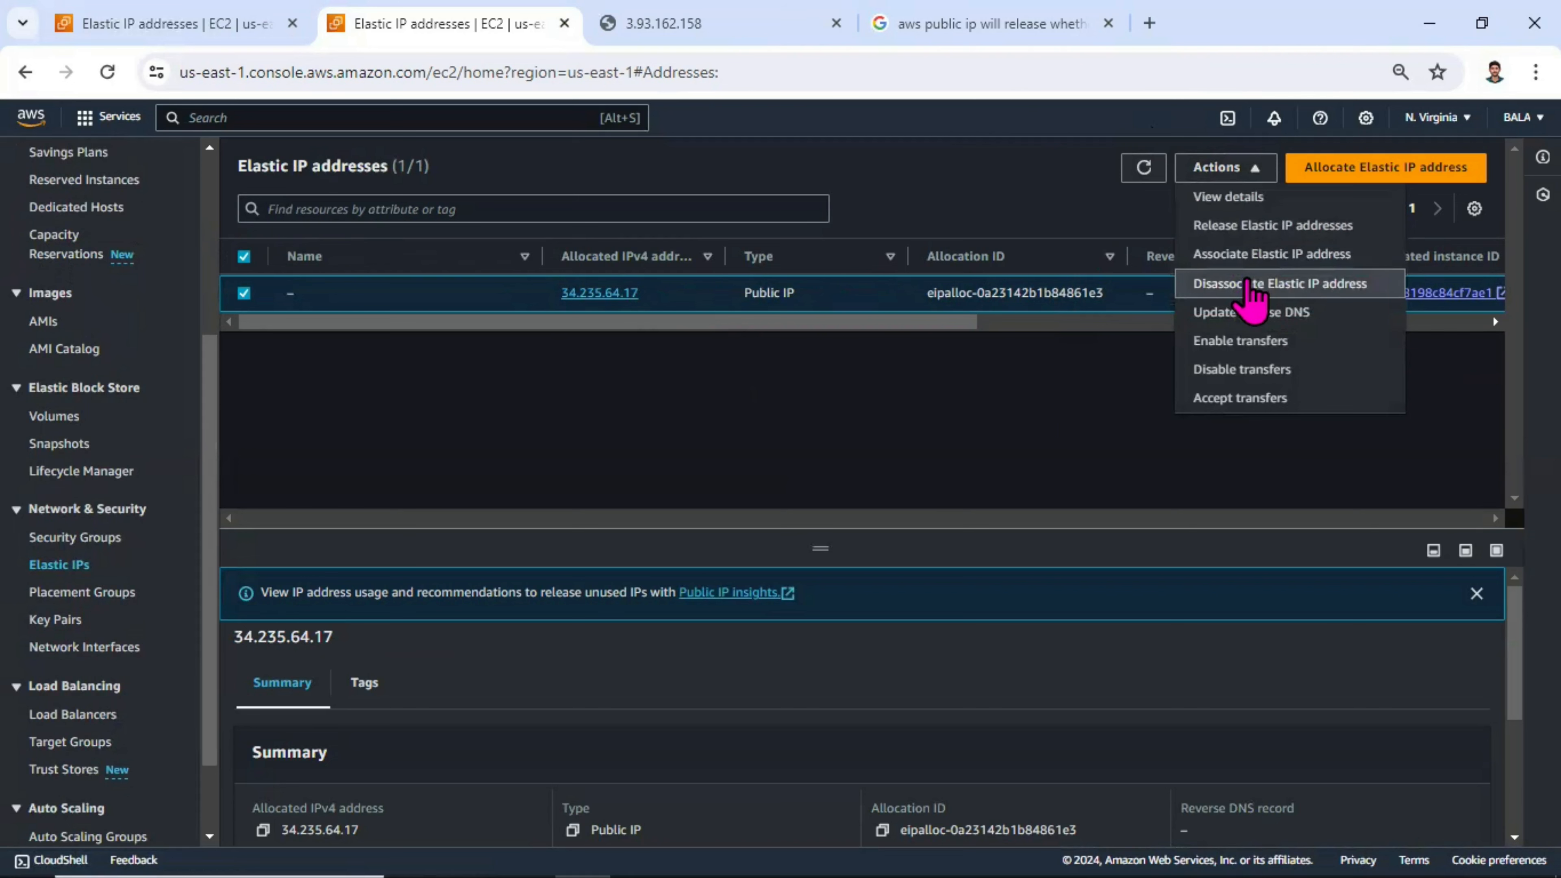
{"action": "left_click", "coordinate": [1247, 286]}
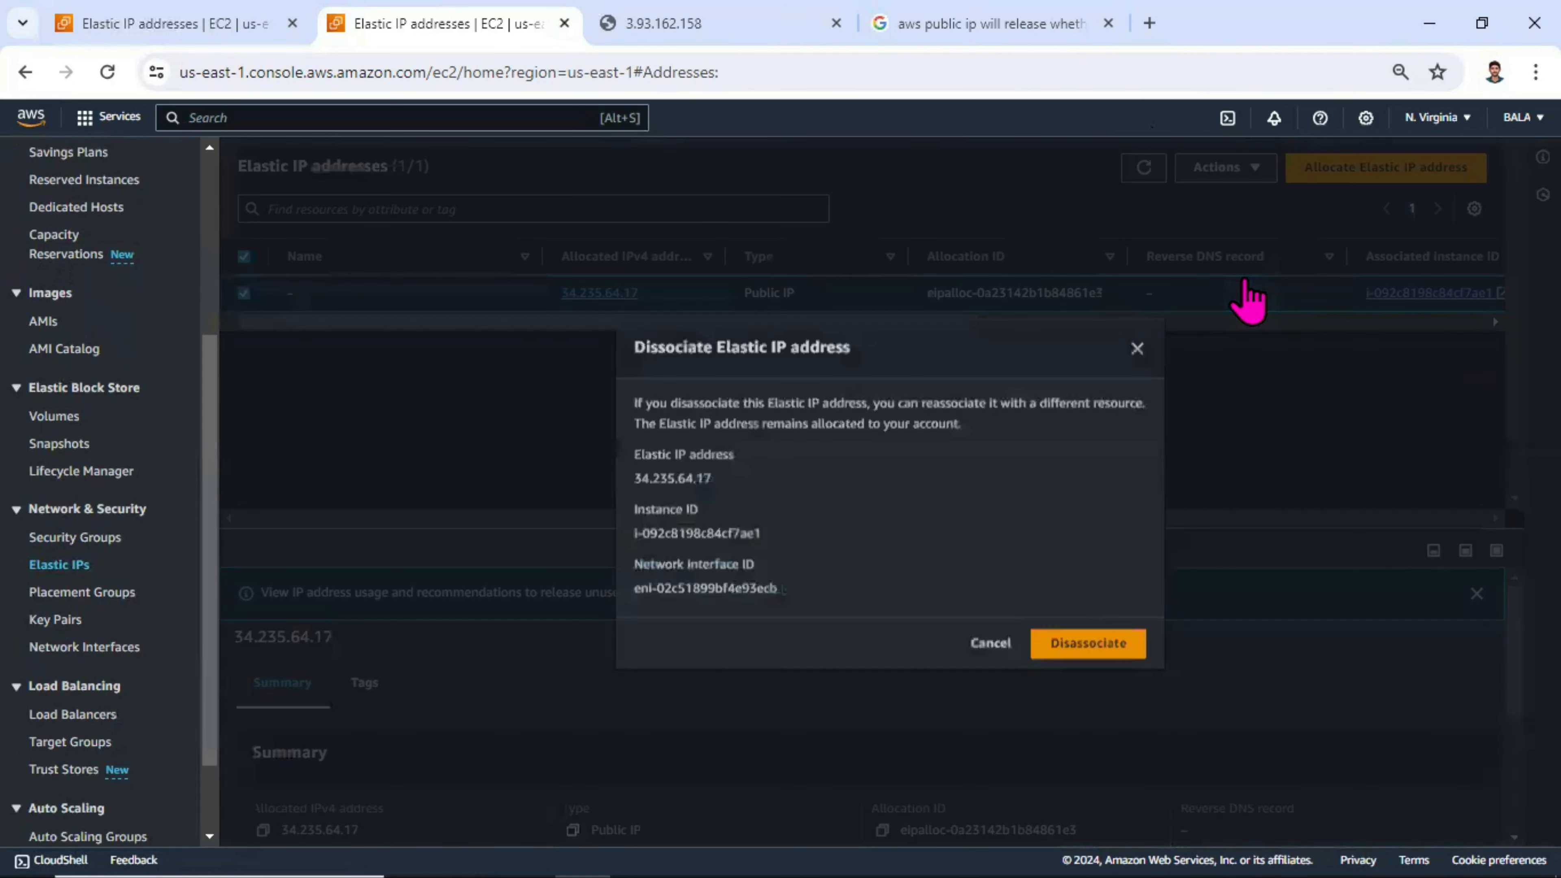
{"action": "left_click", "coordinate": [1070, 651]}
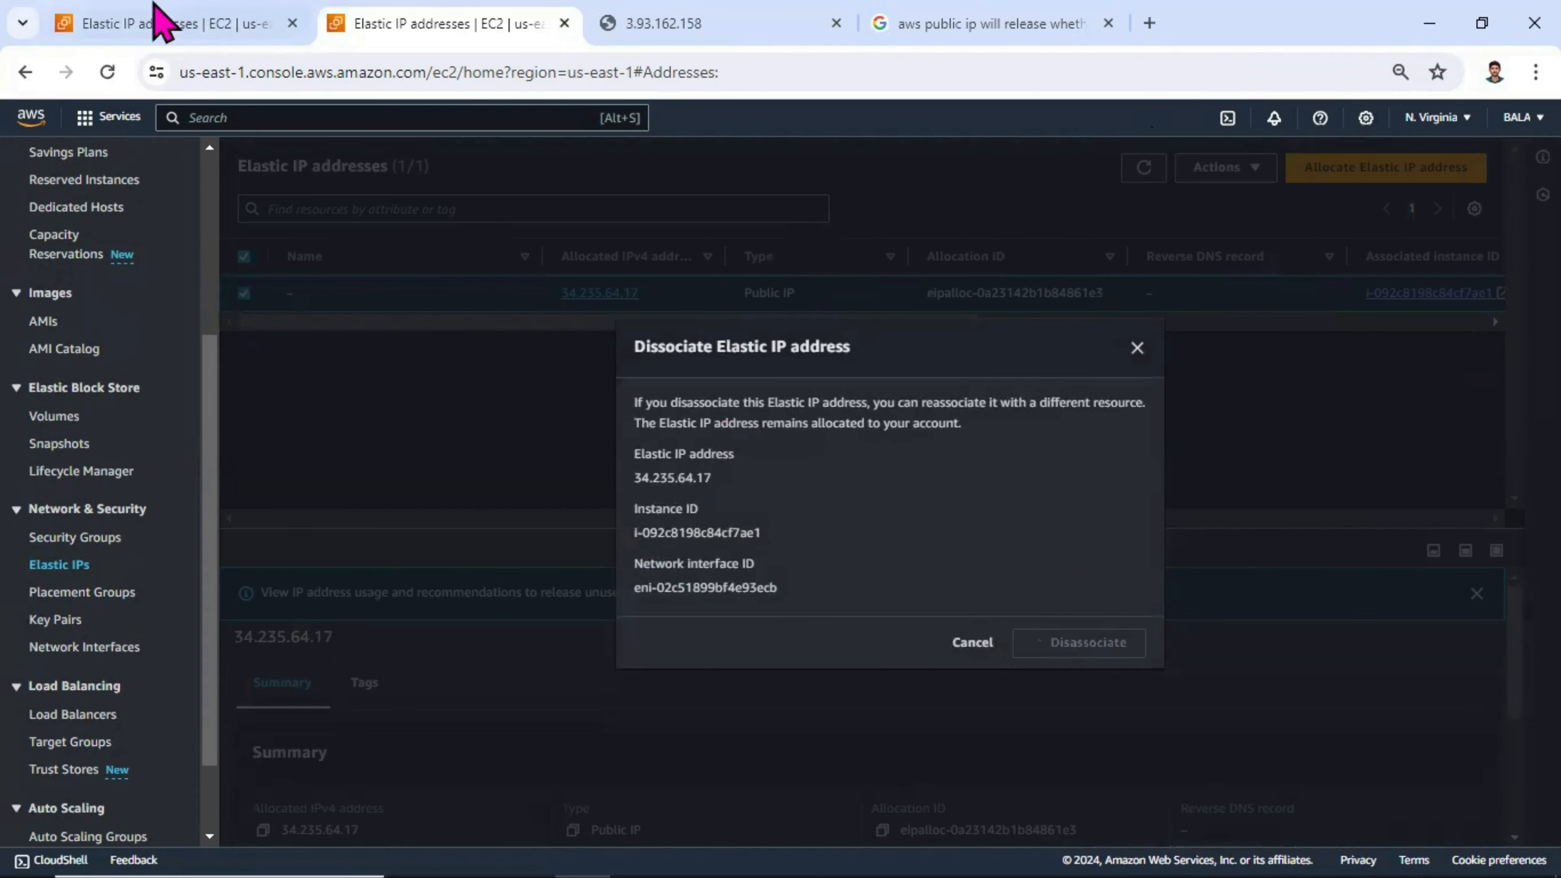
Open the instances list in the other console tab and check the web-server's public IPv4 address in its details.
{"action": "left_click", "coordinate": [153, 22]}
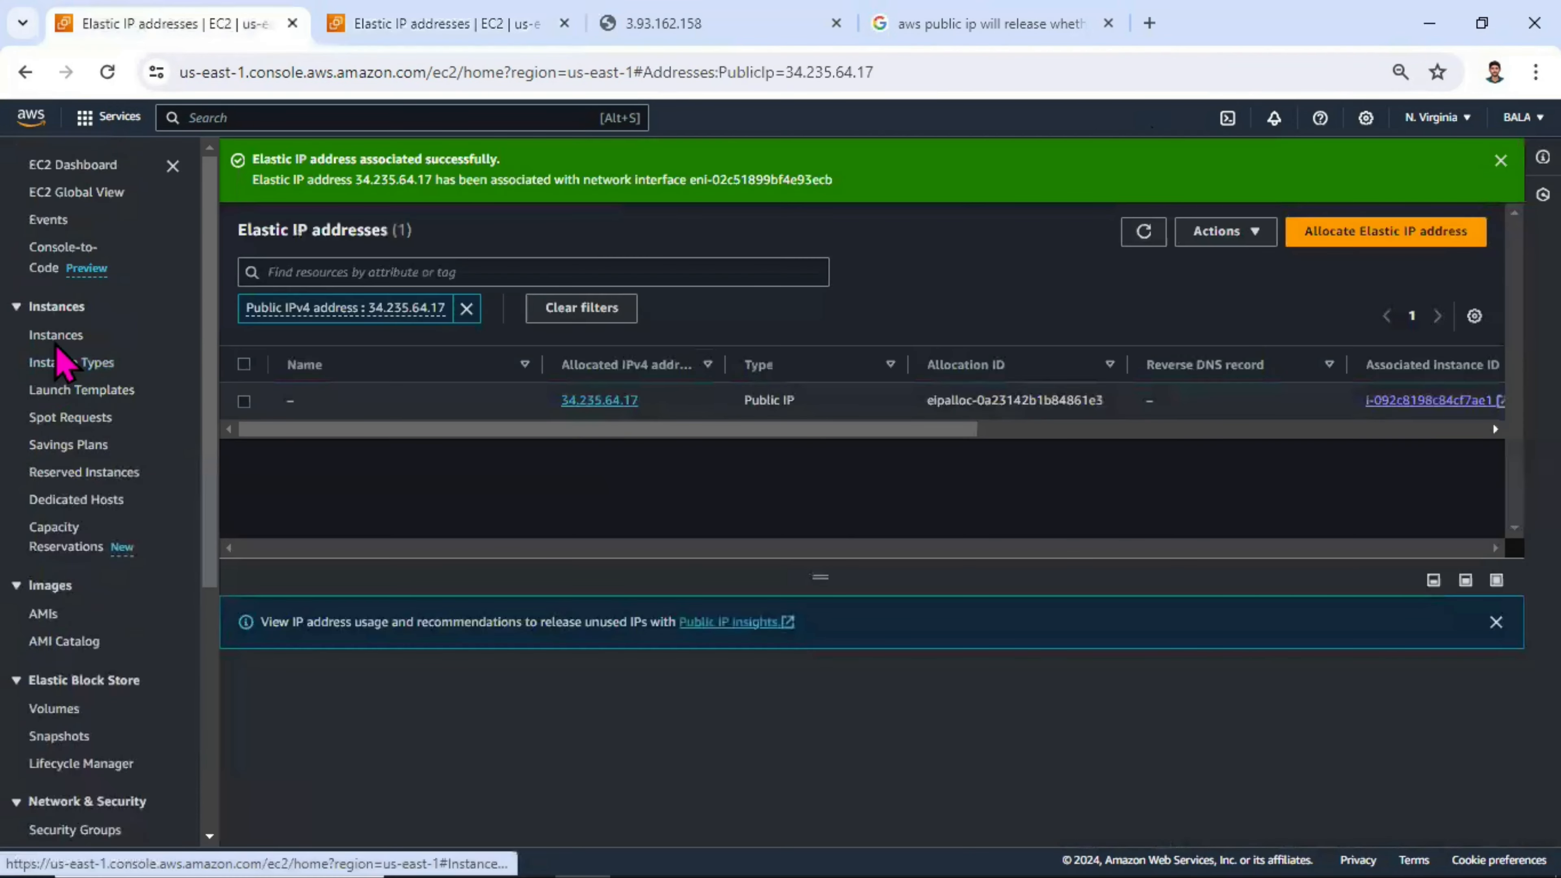
{"action": "left_click", "coordinate": [55, 337]}
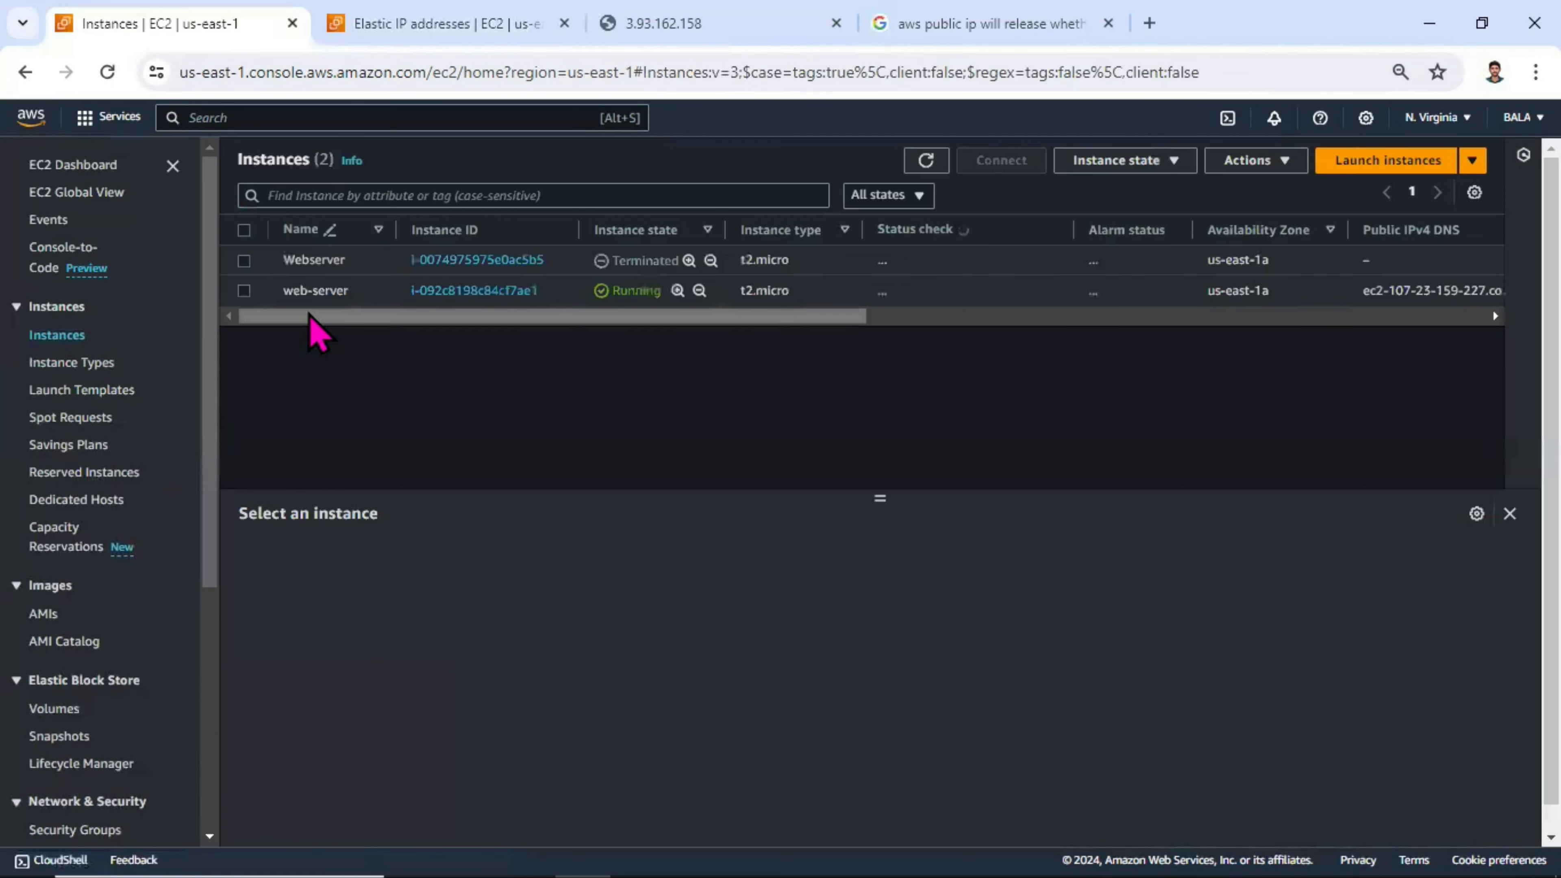
{"action": "left_click", "coordinate": [243, 291]}
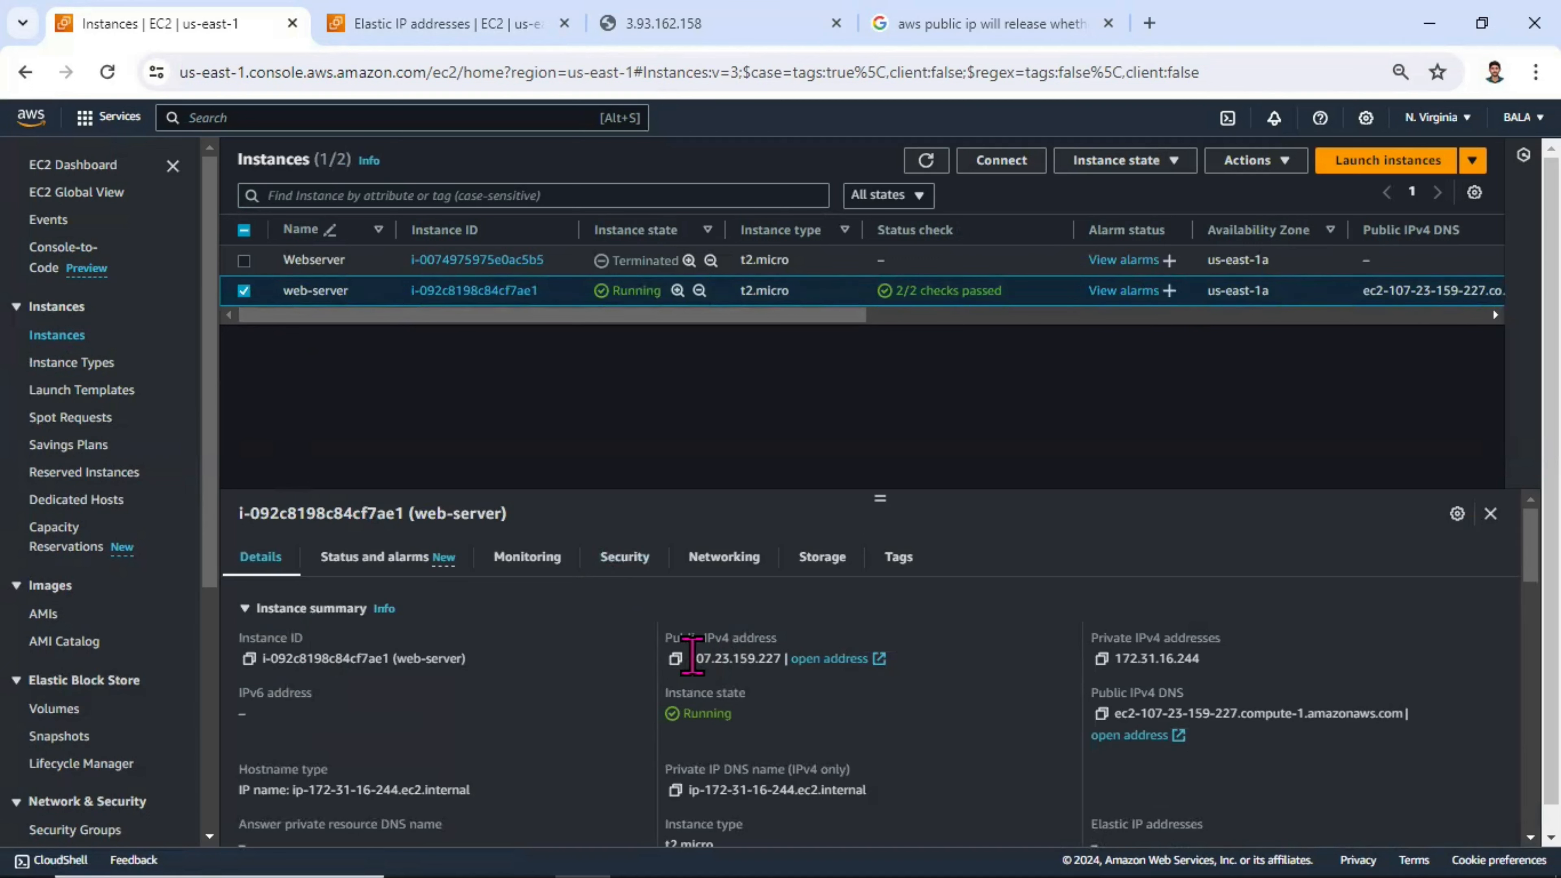
{"action": "left_click_drag", "start_coordinate": [693, 657], "coordinate": [778, 678]}
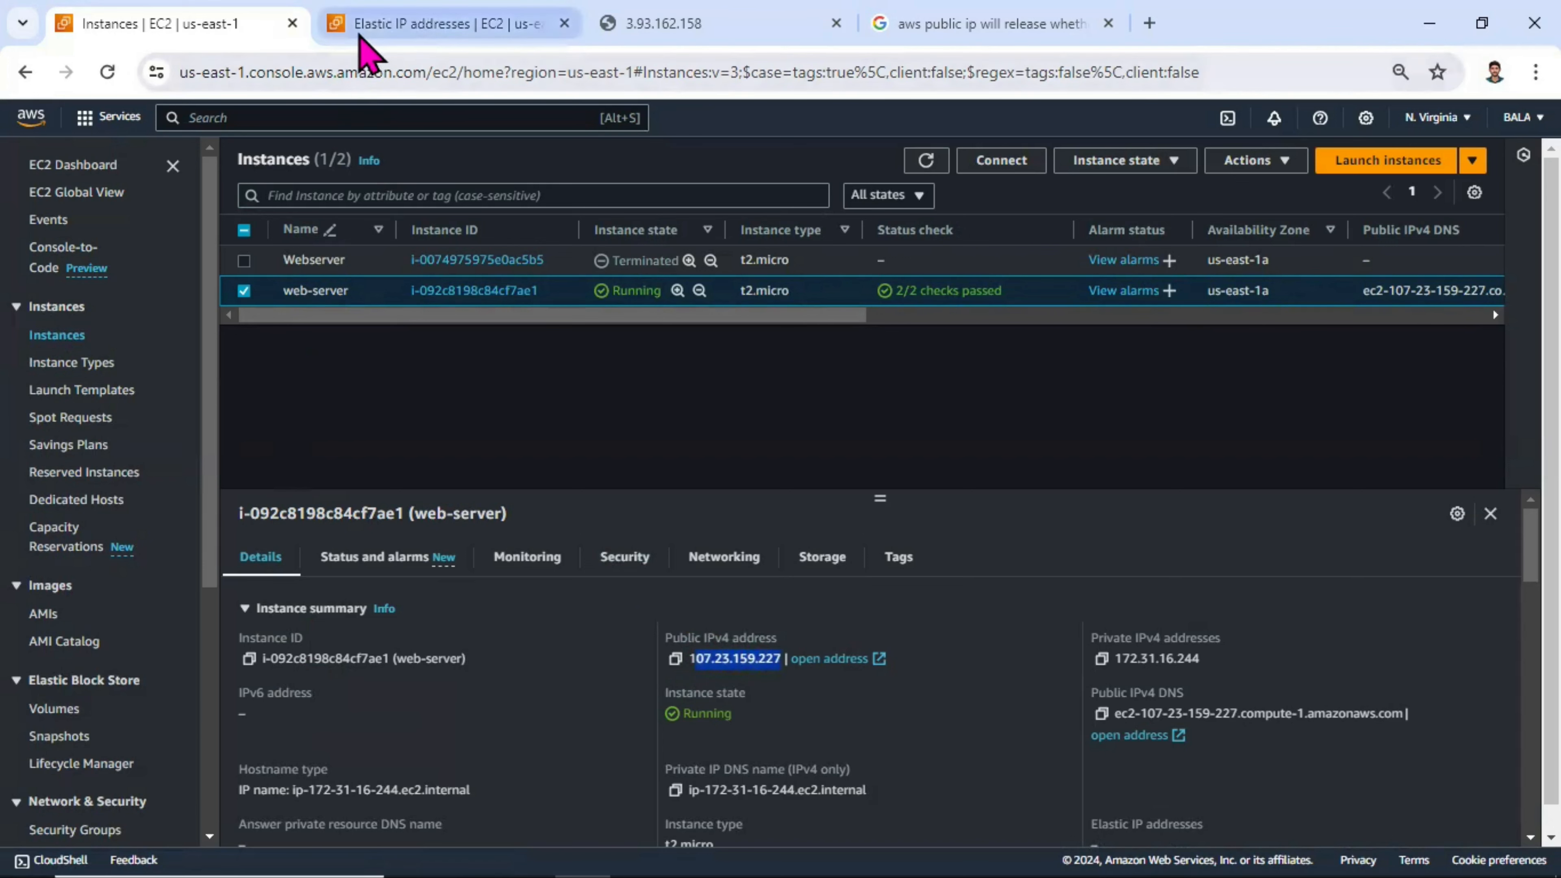
Return to the Elastic IP addresses list and release the disassociated Elastic IP 34.235.64.17.
{"action": "left_click", "coordinate": [368, 25]}
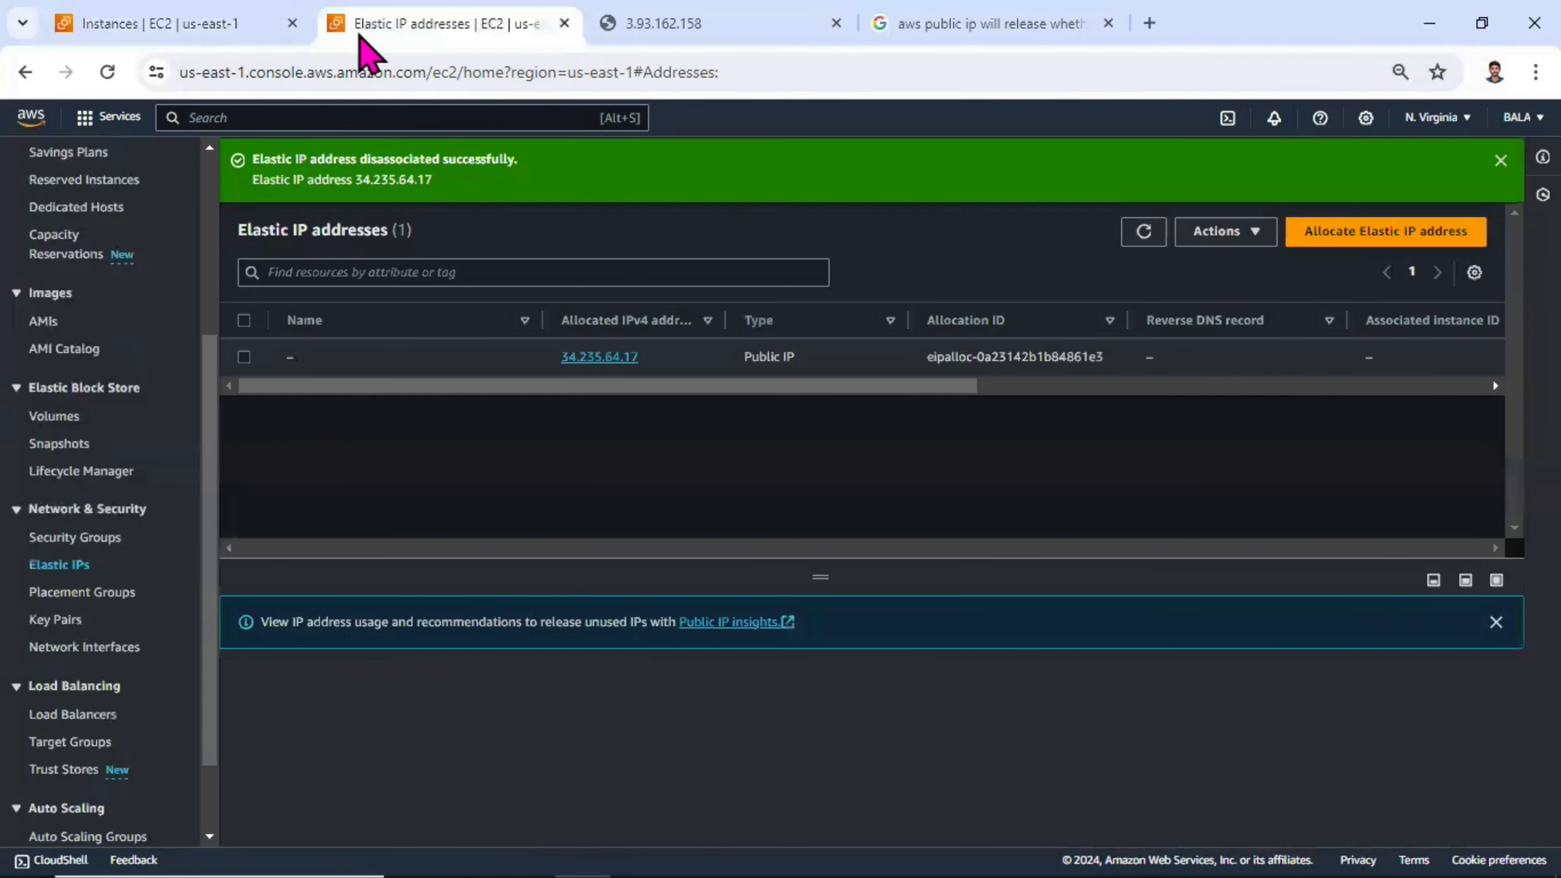
{"action": "left_click", "coordinate": [244, 357]}
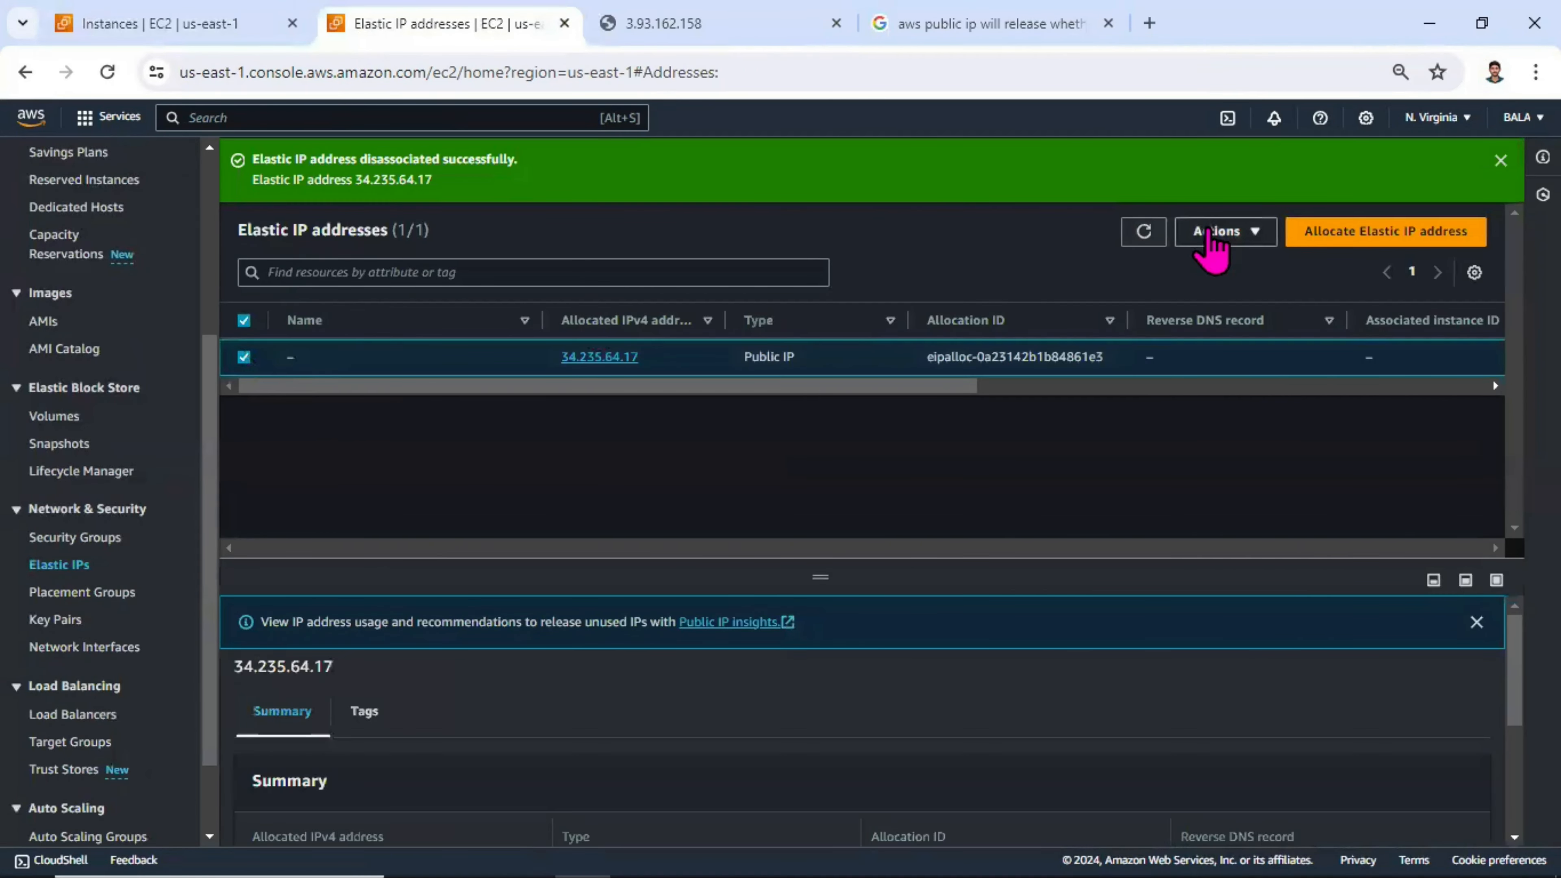
{"action": "left_click", "coordinate": [1214, 232]}
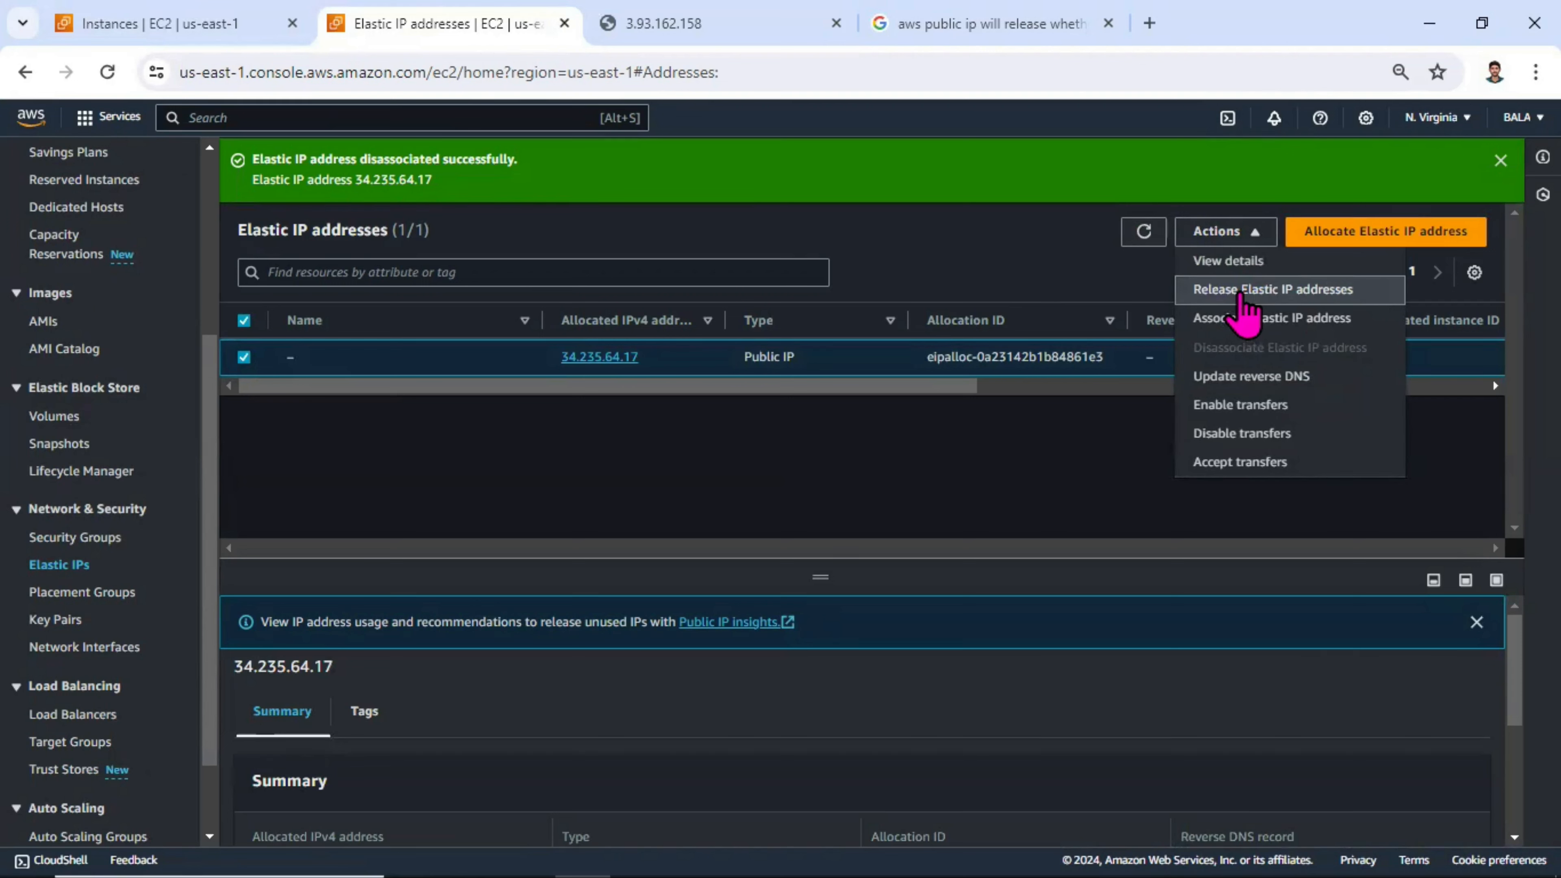
{"action": "left_click", "coordinate": [1241, 295]}
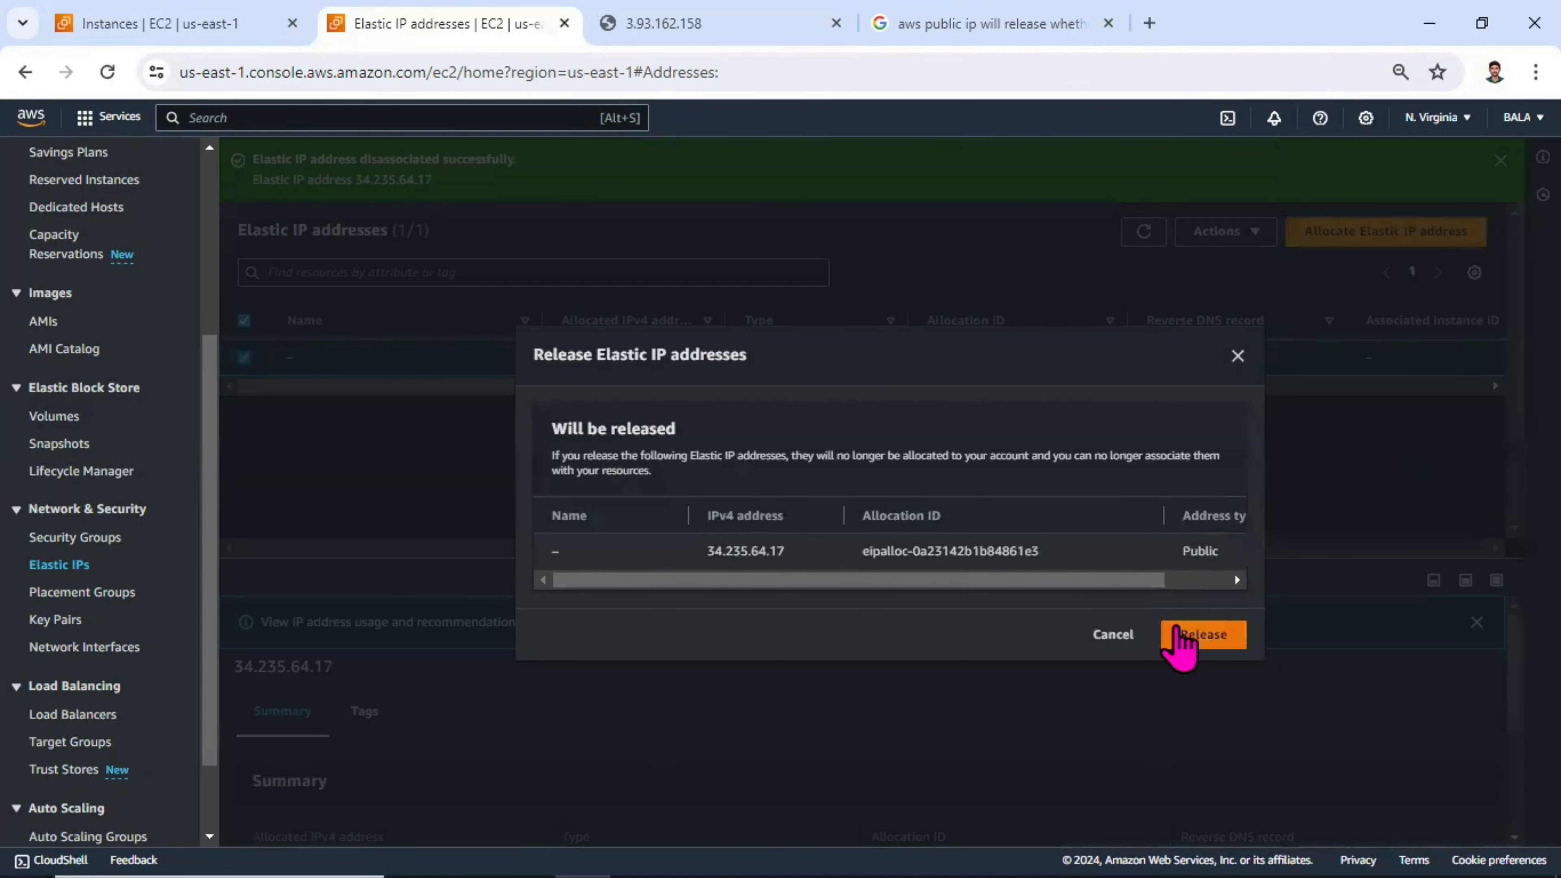
{"action": "left_click", "coordinate": [1177, 639]}
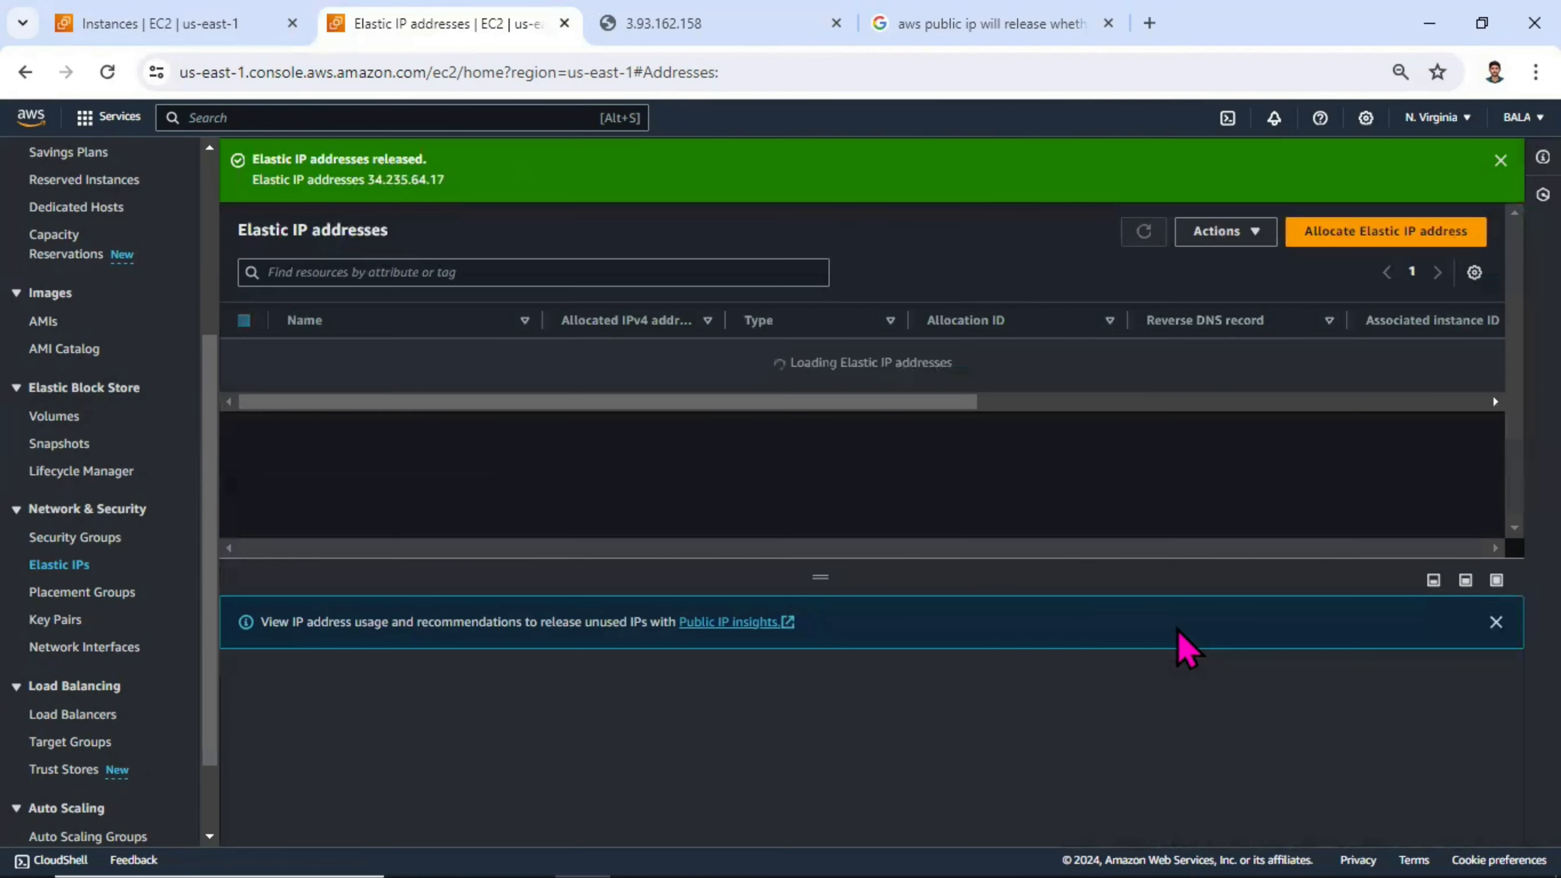